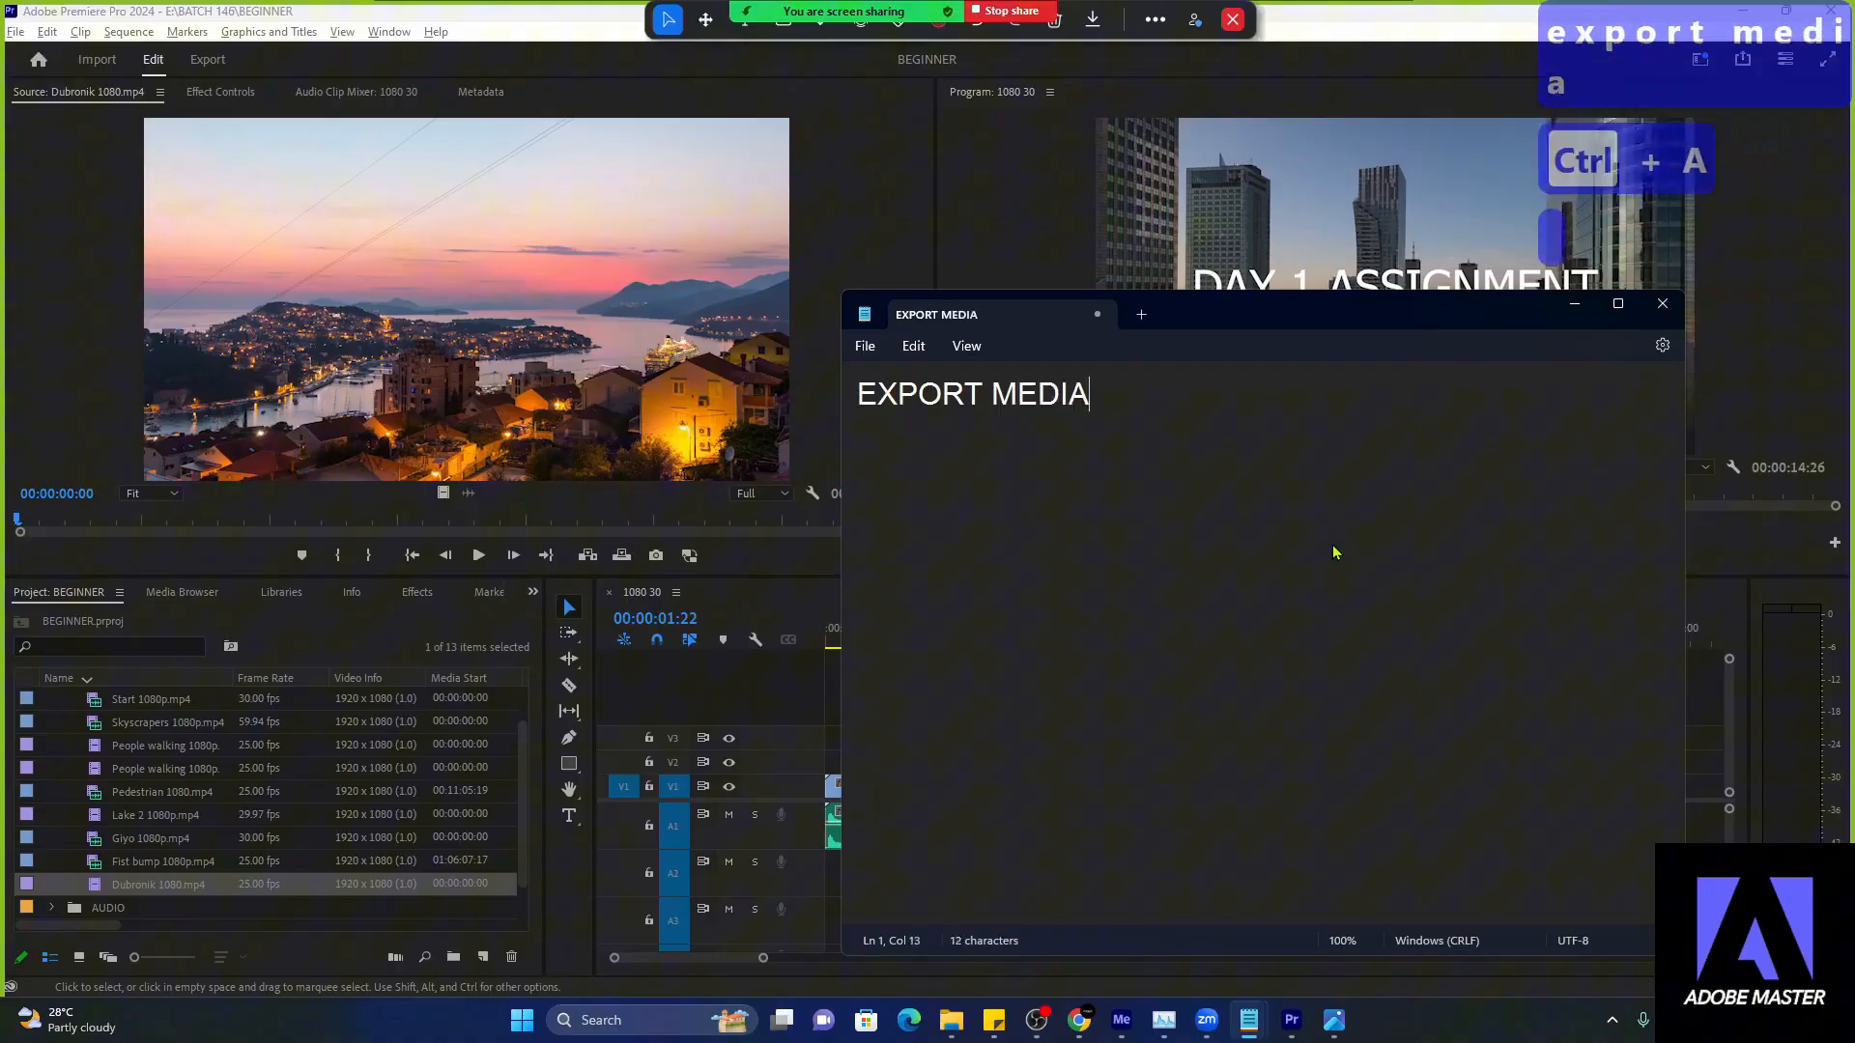
- Switch to Premiere Pro and open the export settings for the 1080 30 sequence
key("alt+Tab")
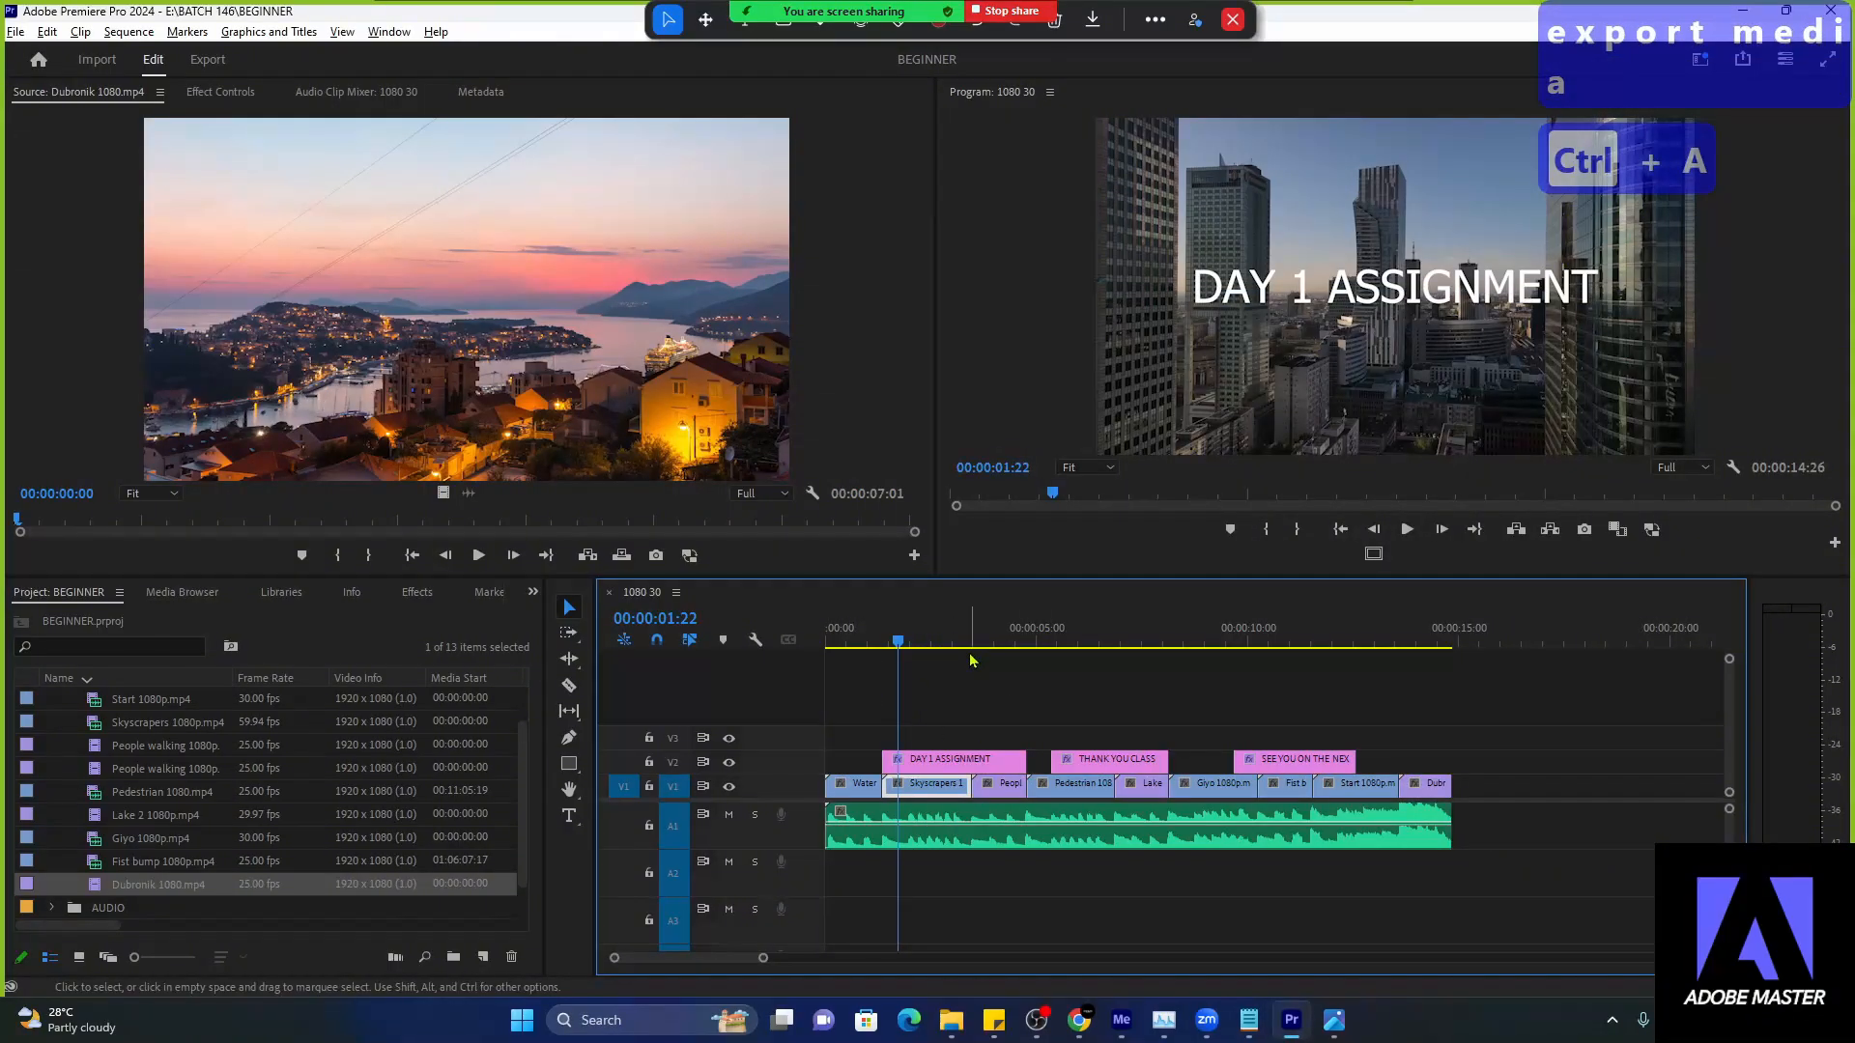
left_click(834, 561)
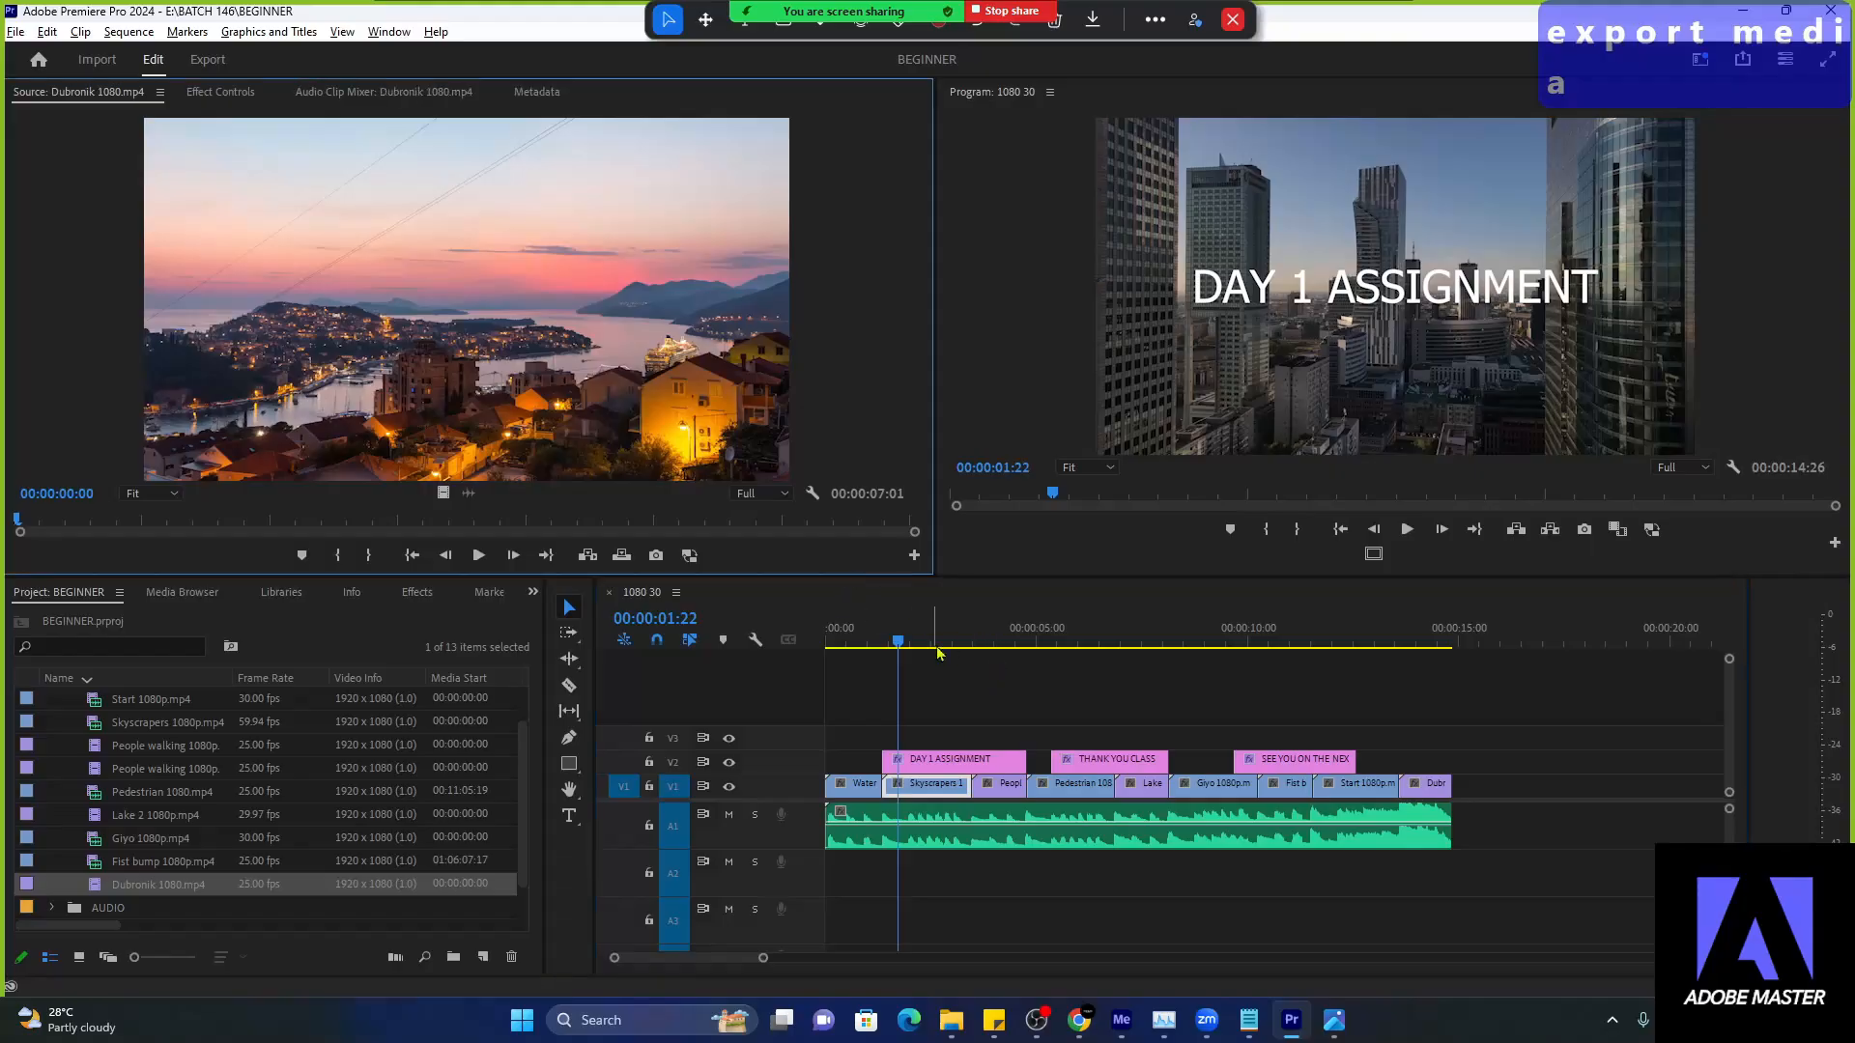
left_click(959, 642)
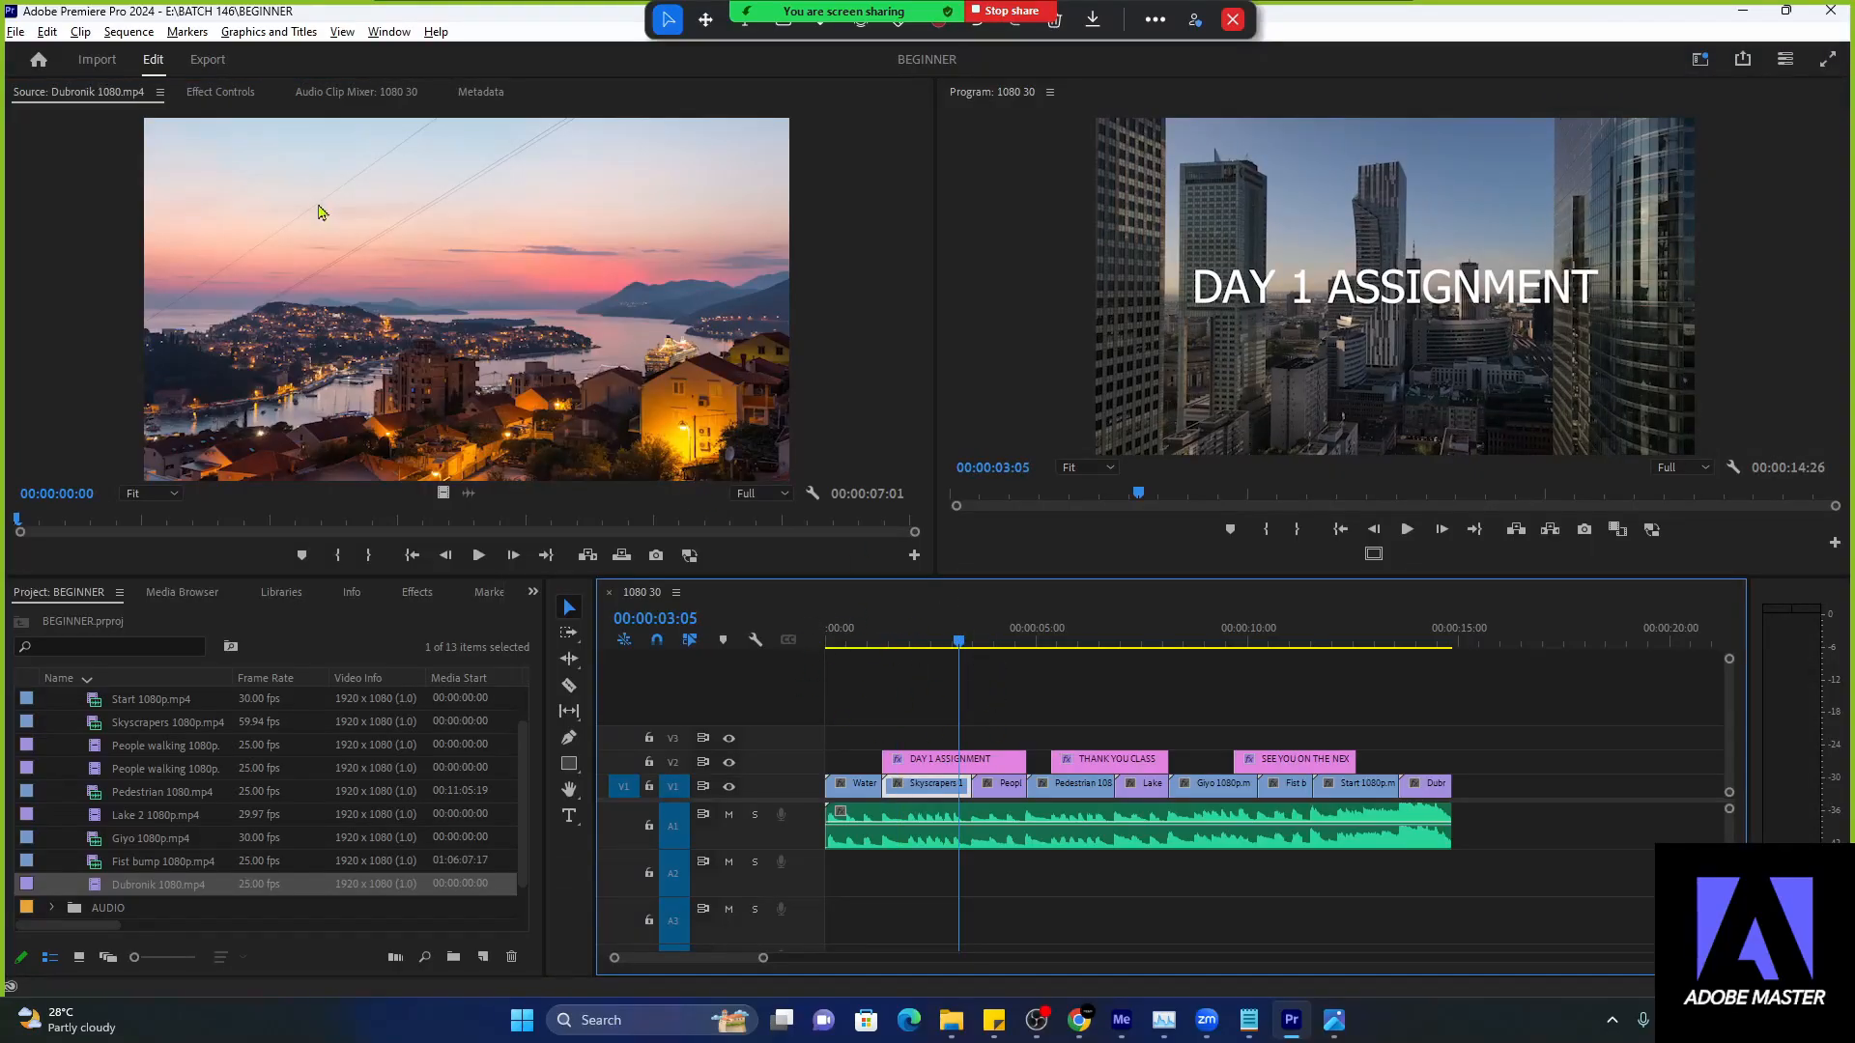
left_click(209, 67)
left_click(210, 65)
left_click(209, 65)
left_click(210, 66)
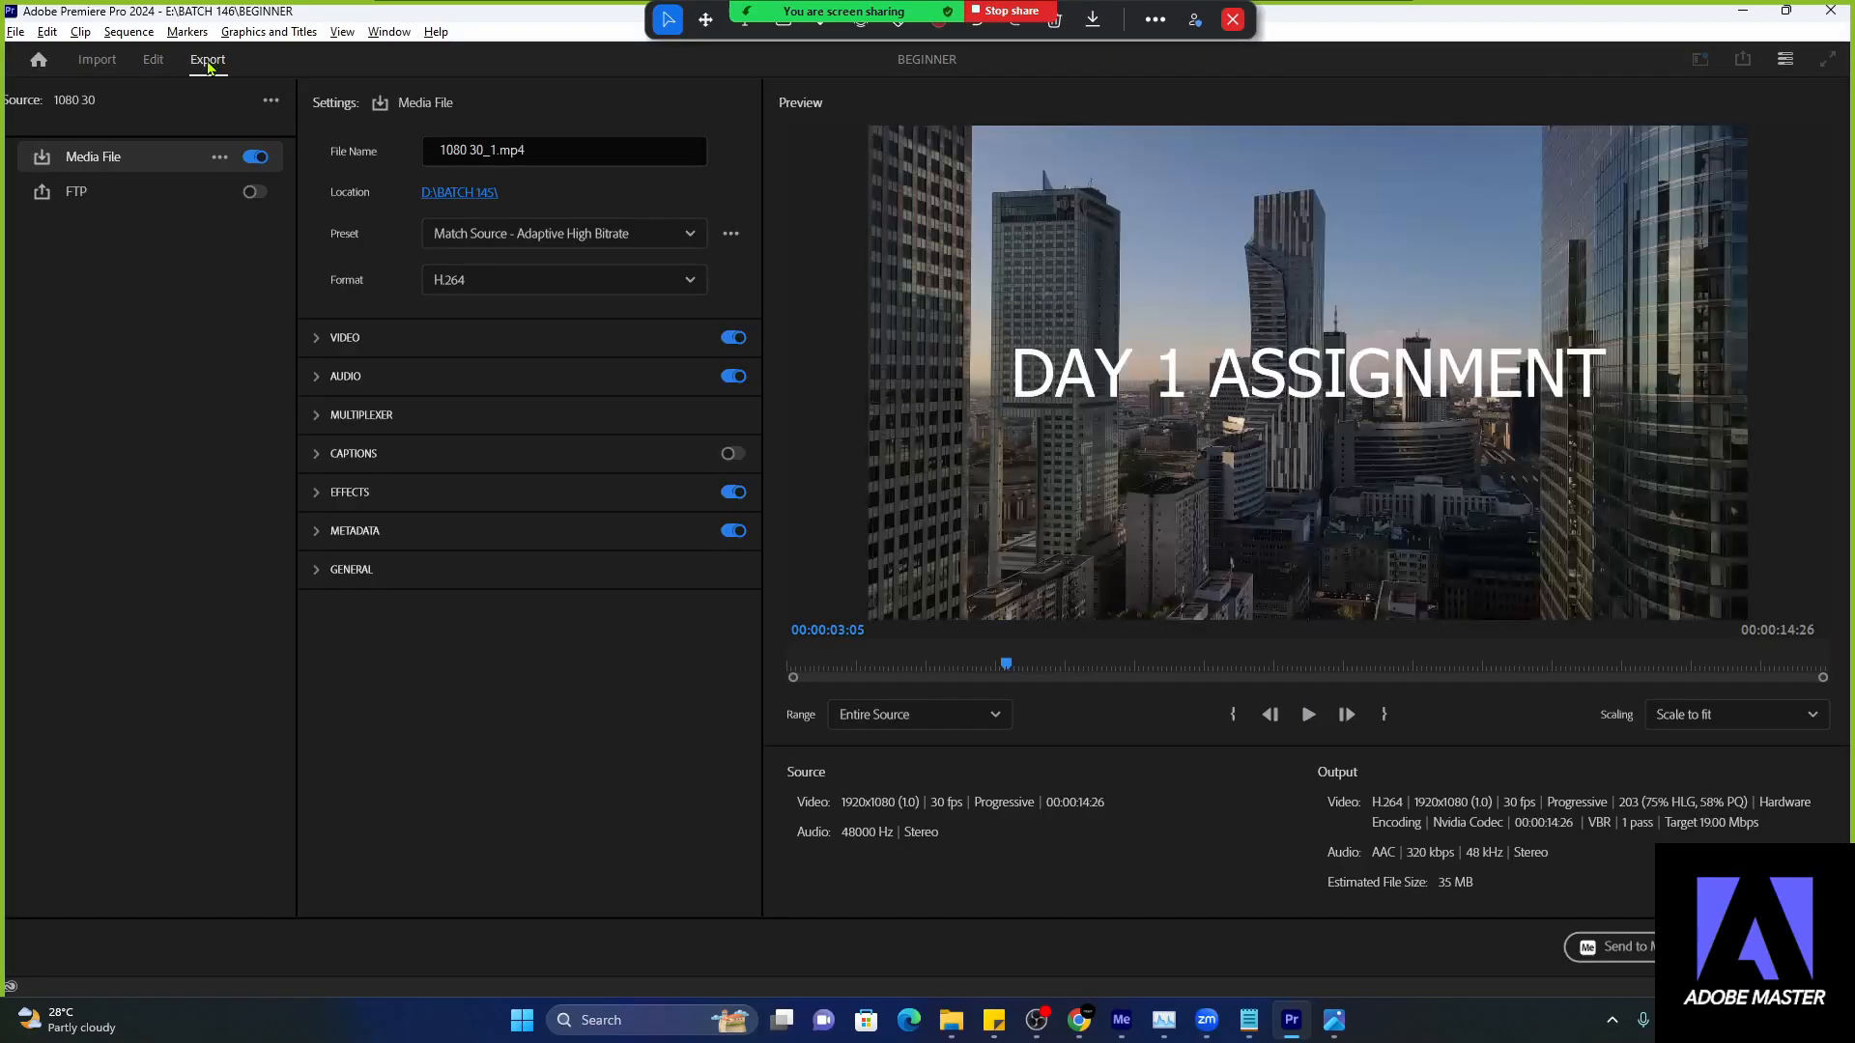
- Return to the timeline, move the playhead to 00:00:02:20, and reopen the sequence's export settings
left_click(153, 62)
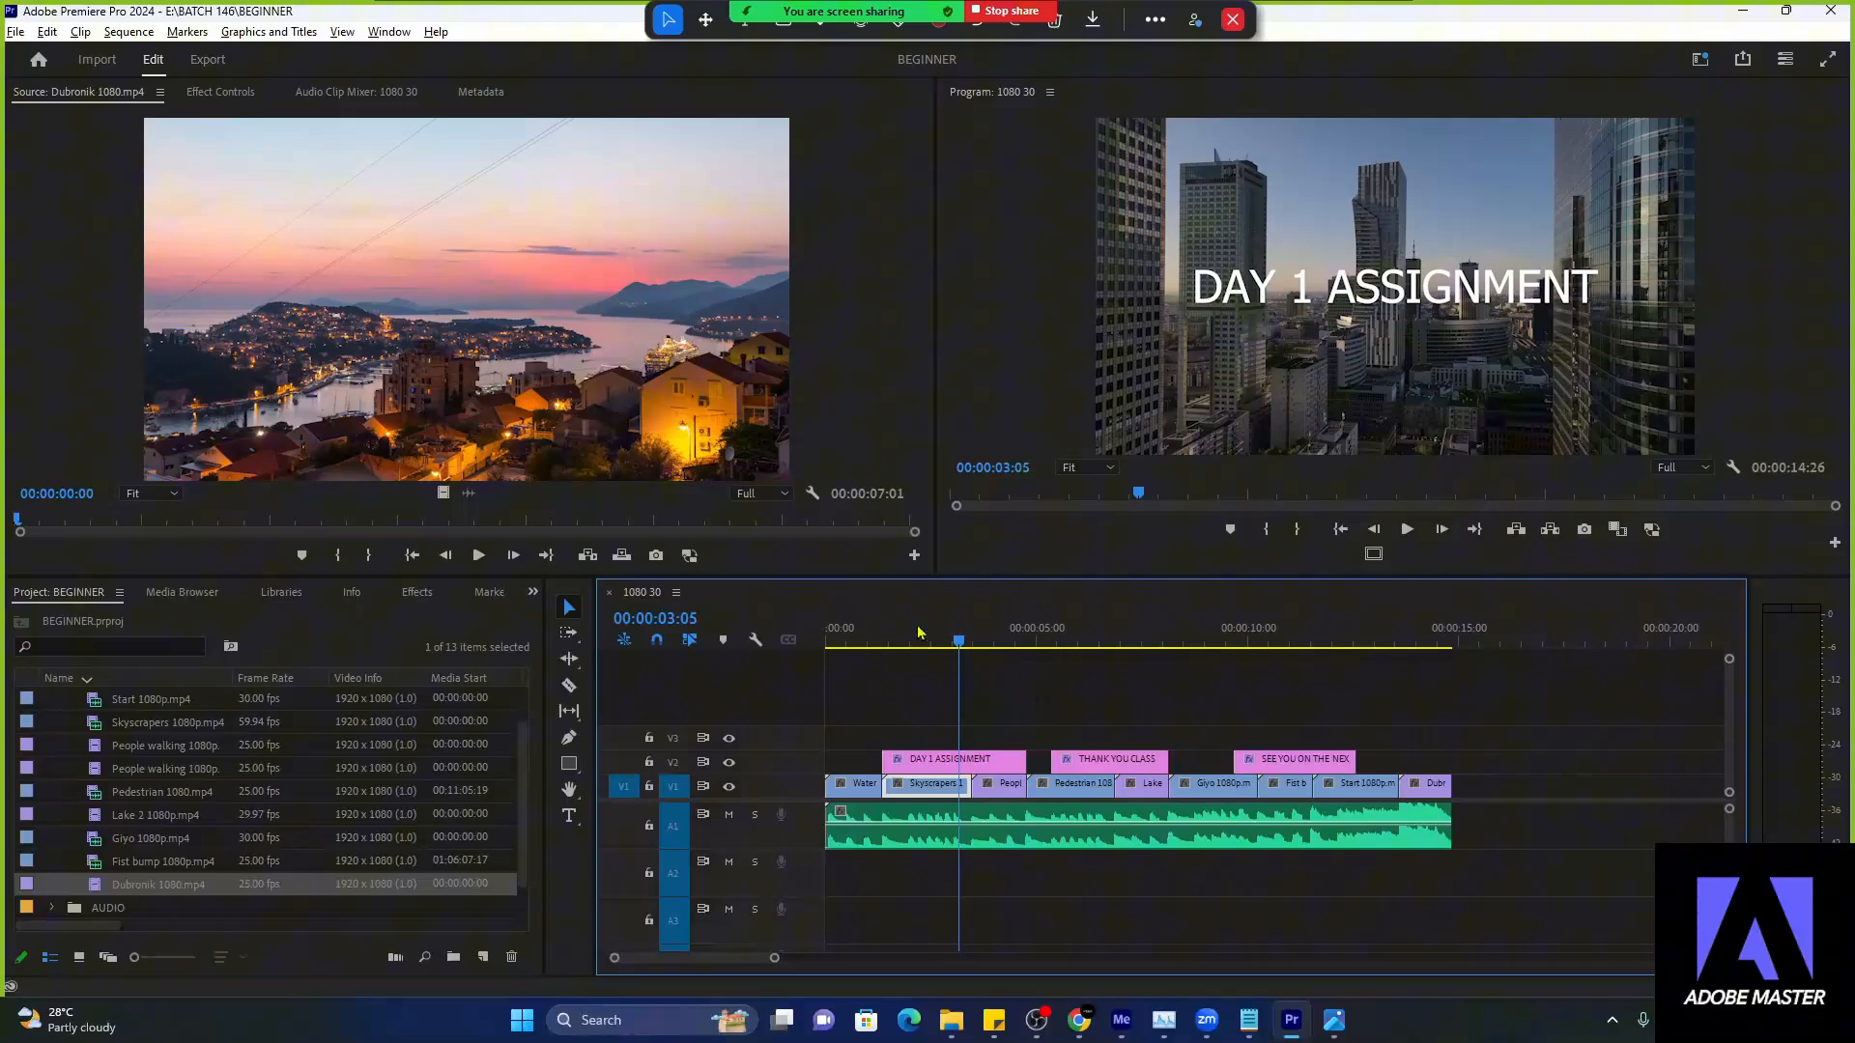
left_click(16, 32)
mouse_move(99, 570)
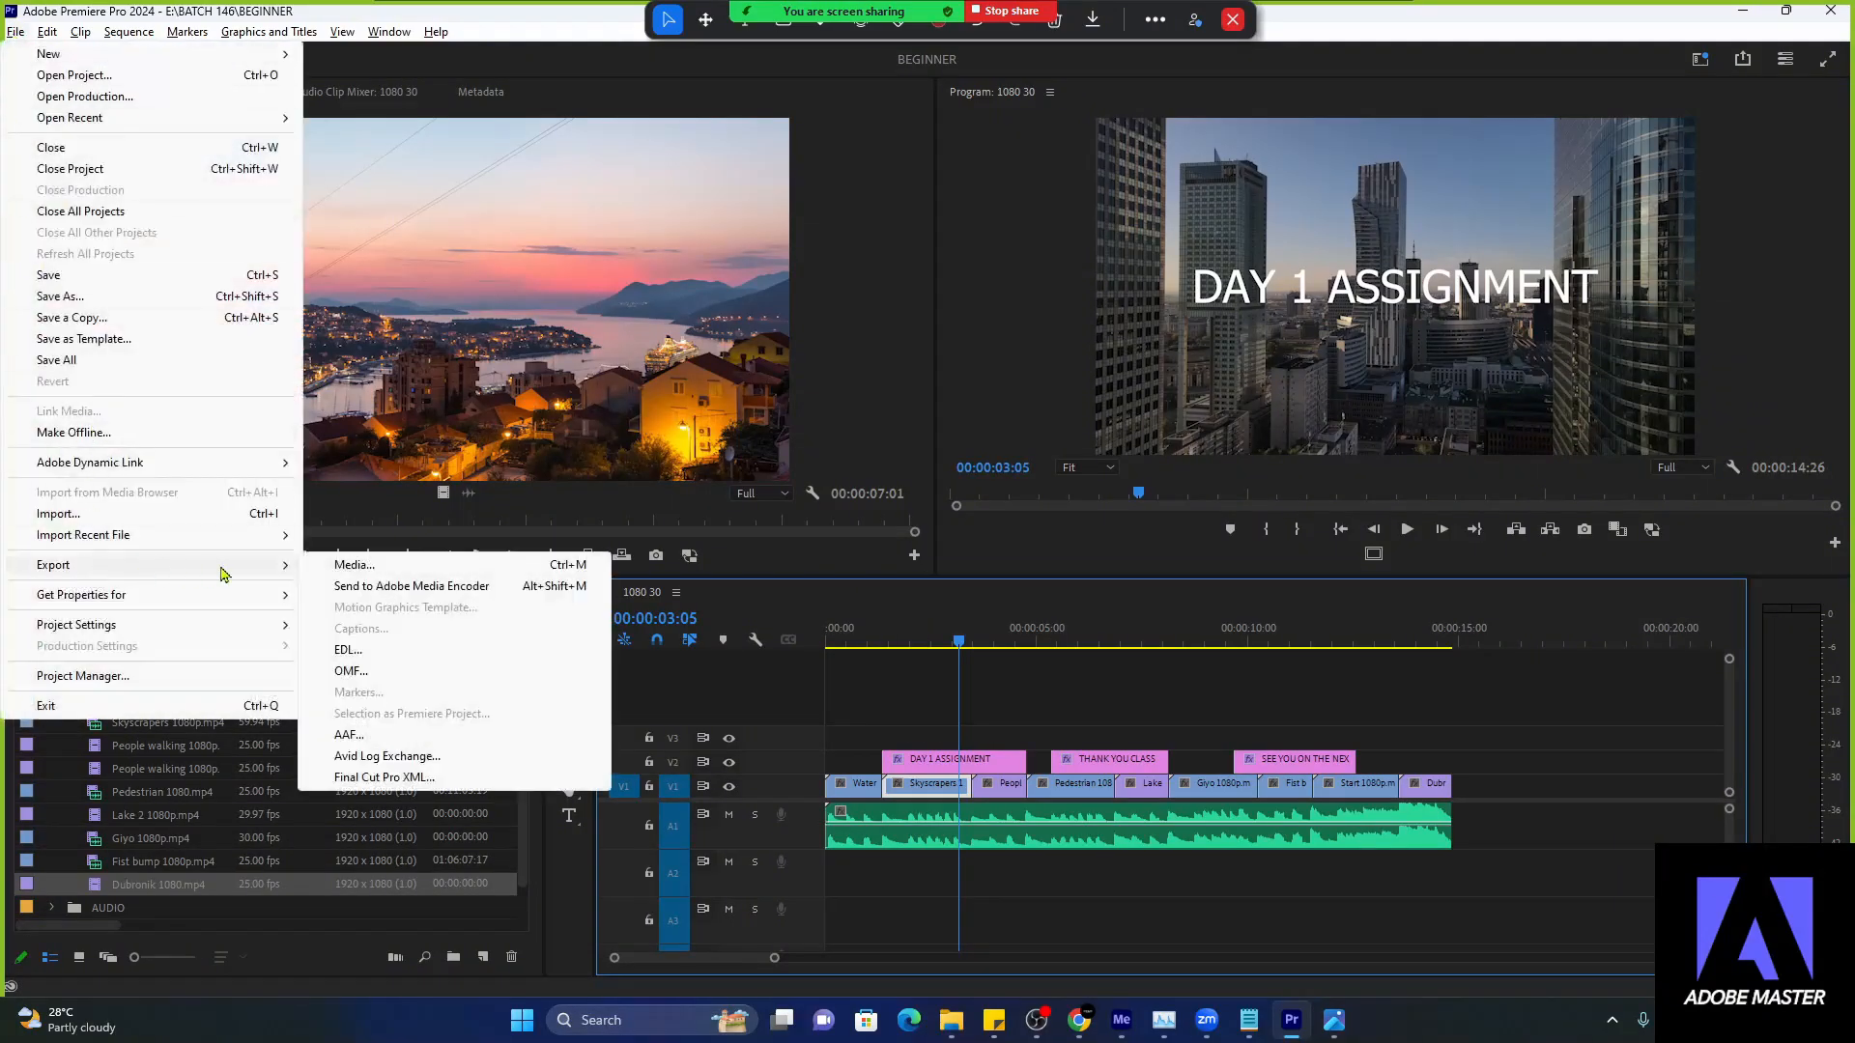
left_click(943, 648)
left_click(939, 646)
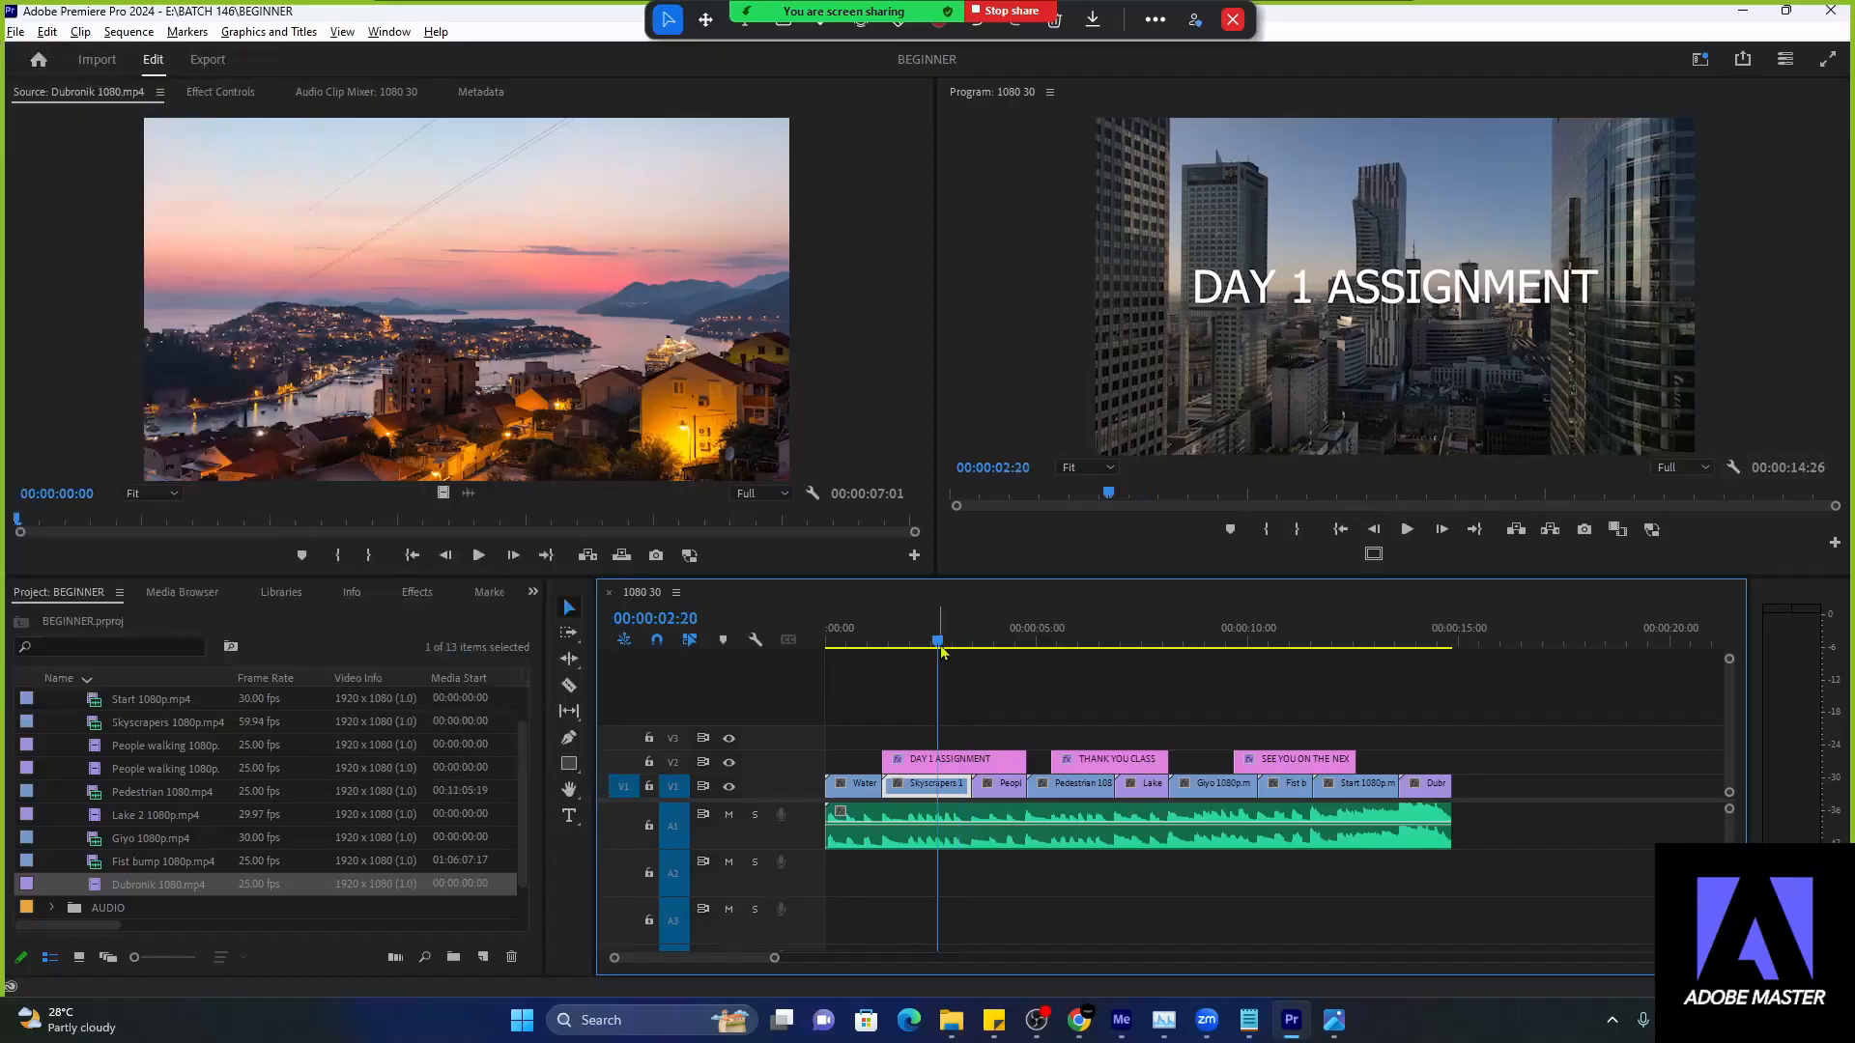
key("ctrl+m")
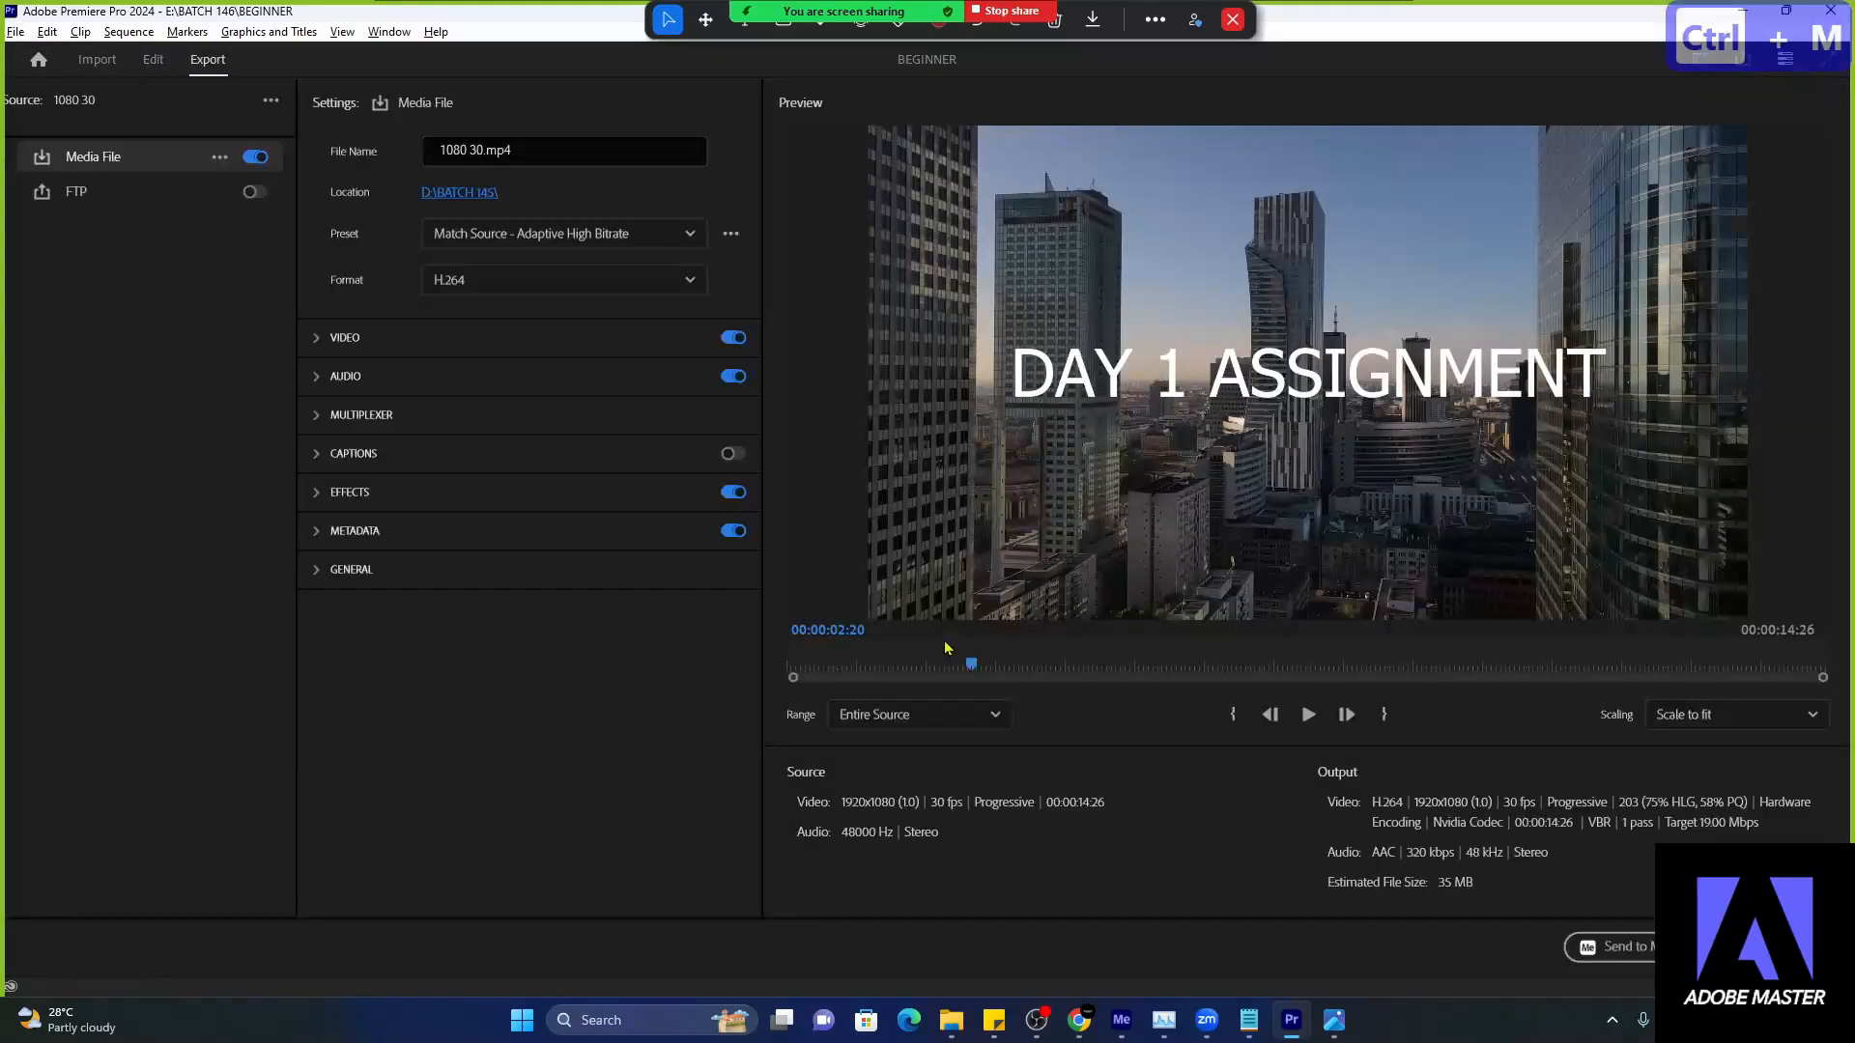
left_click(150, 60)
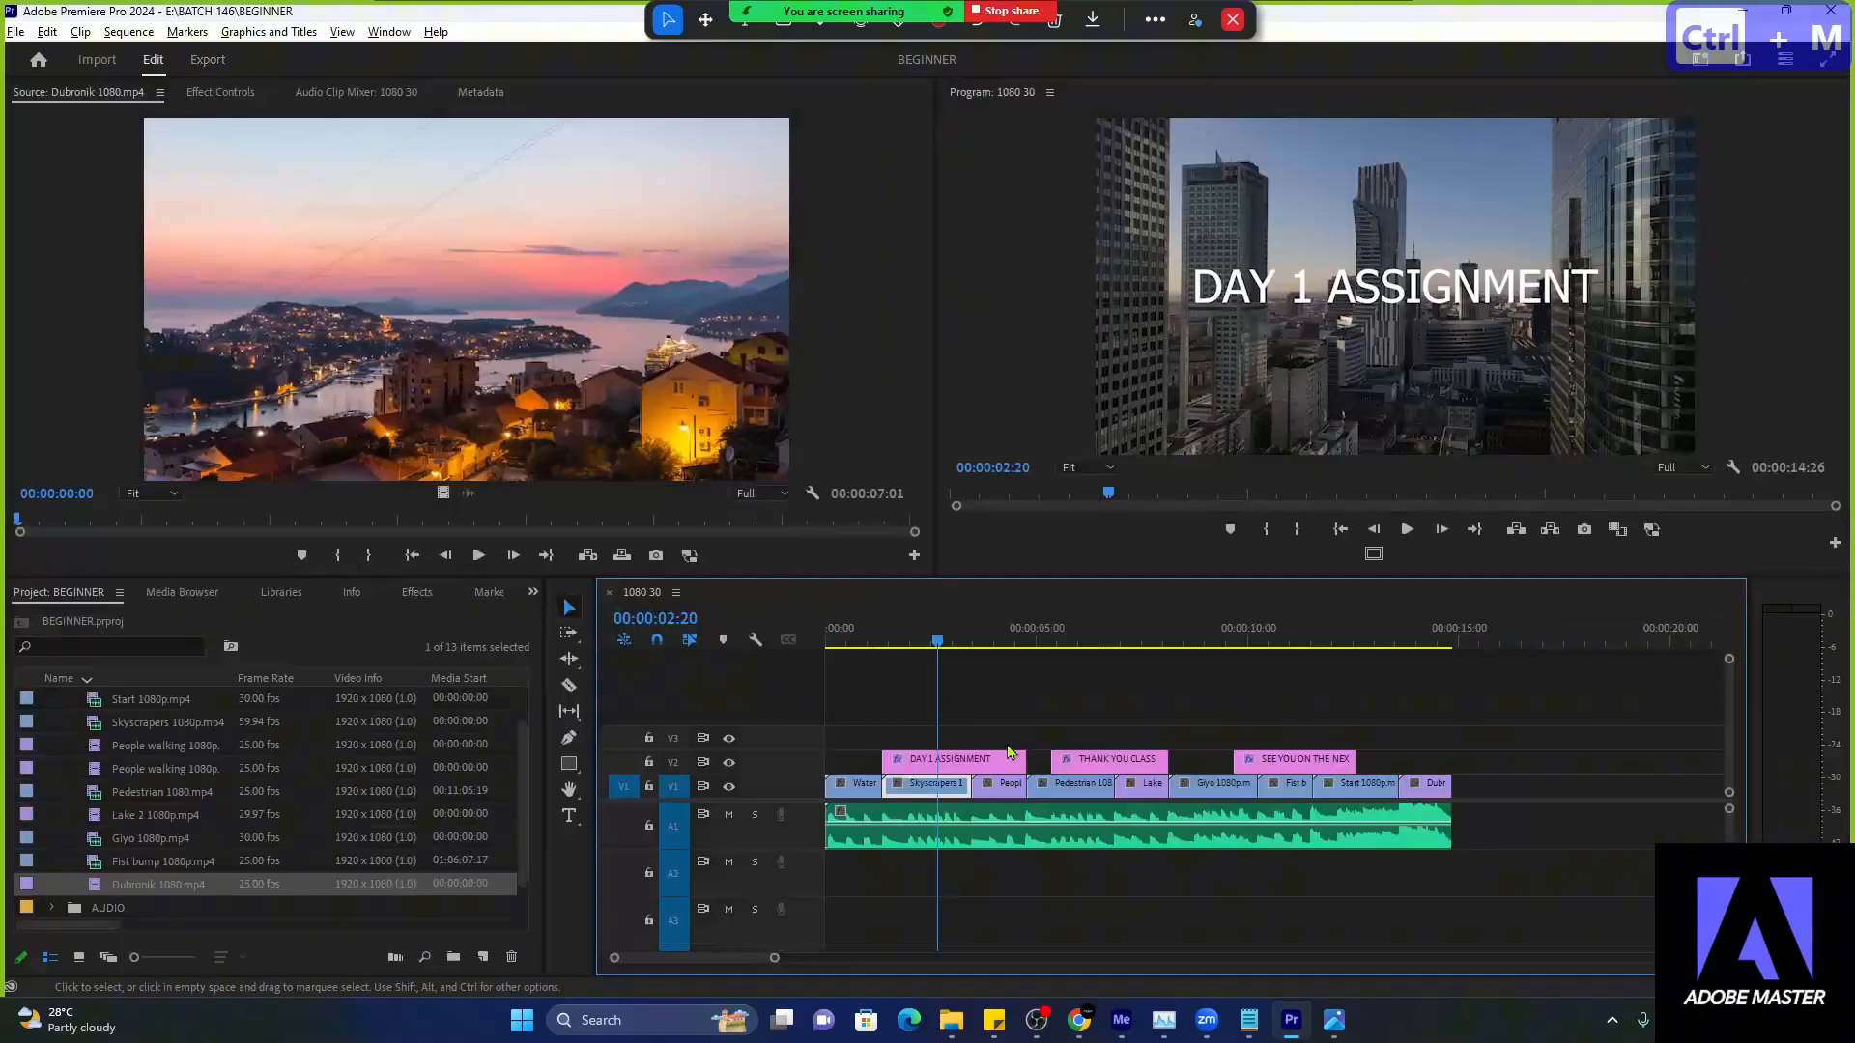
left_click(210, 62)
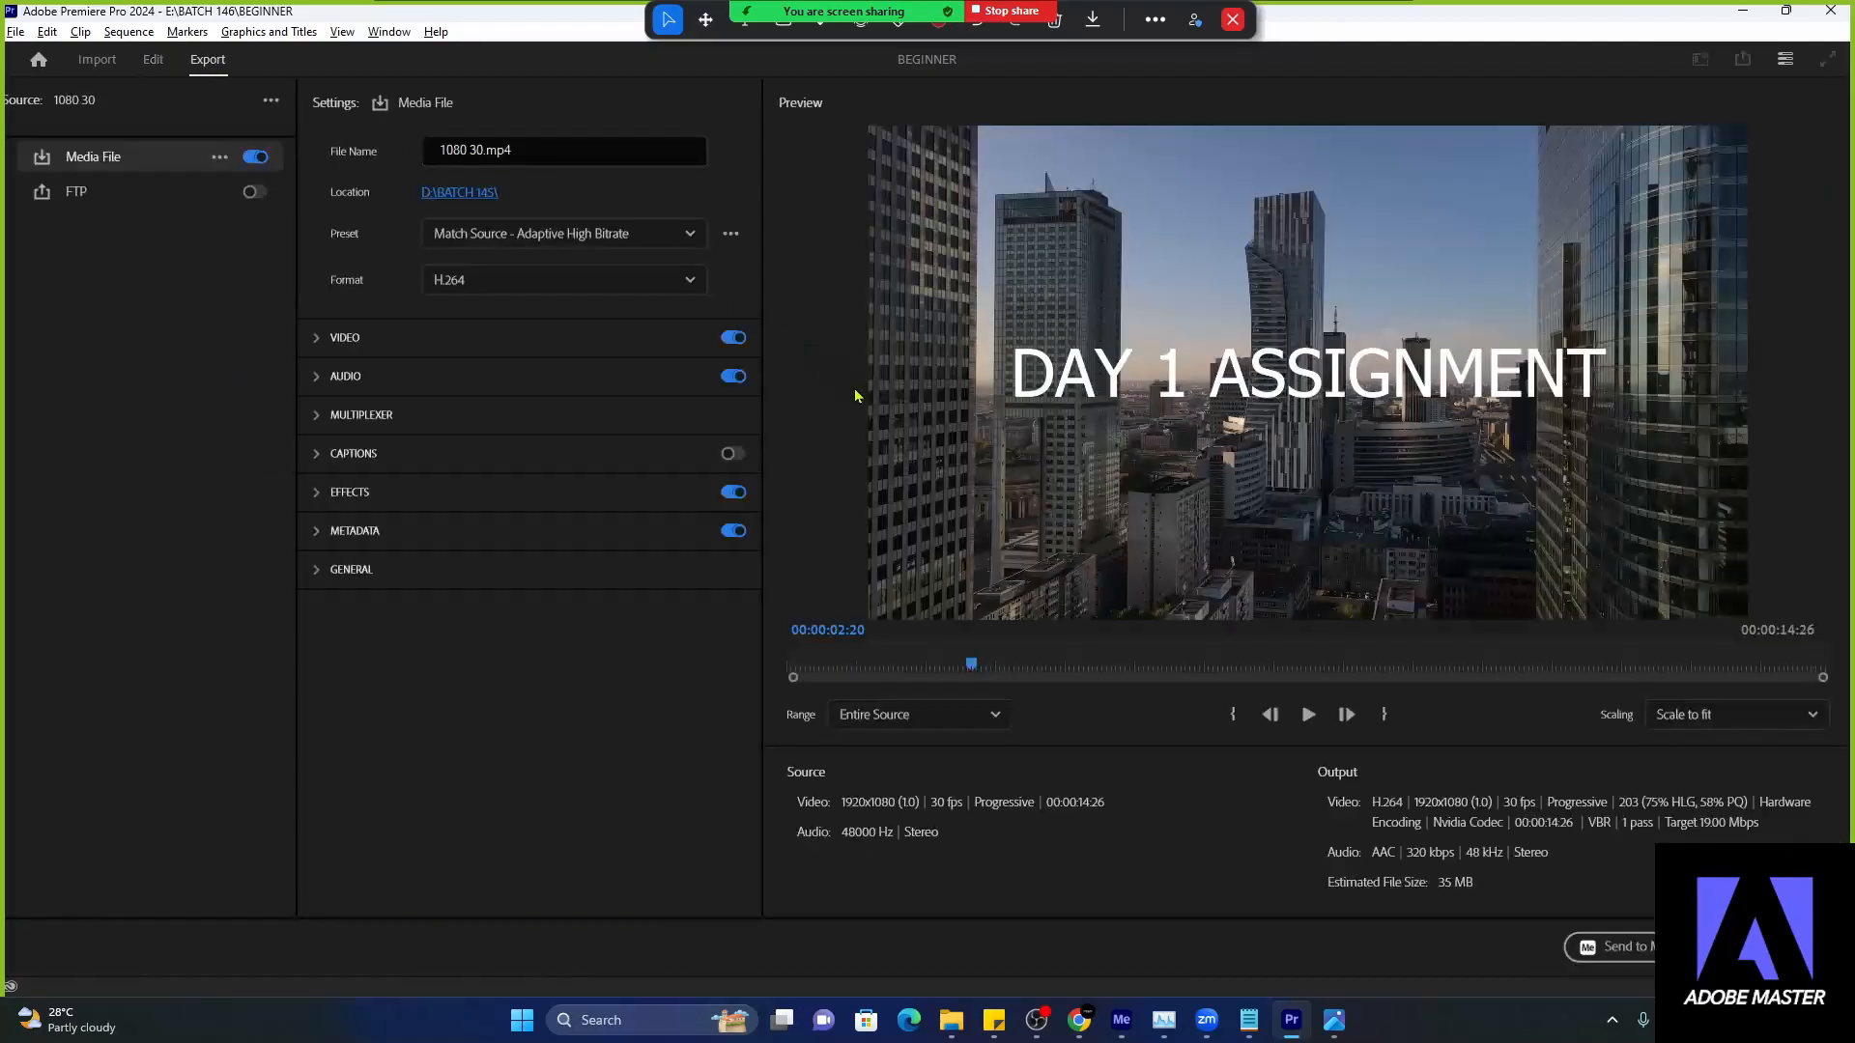
- Annotate the File Name, Location and Format export settings with green check marks, undoing the extra mark
mouse_move(927, 38)
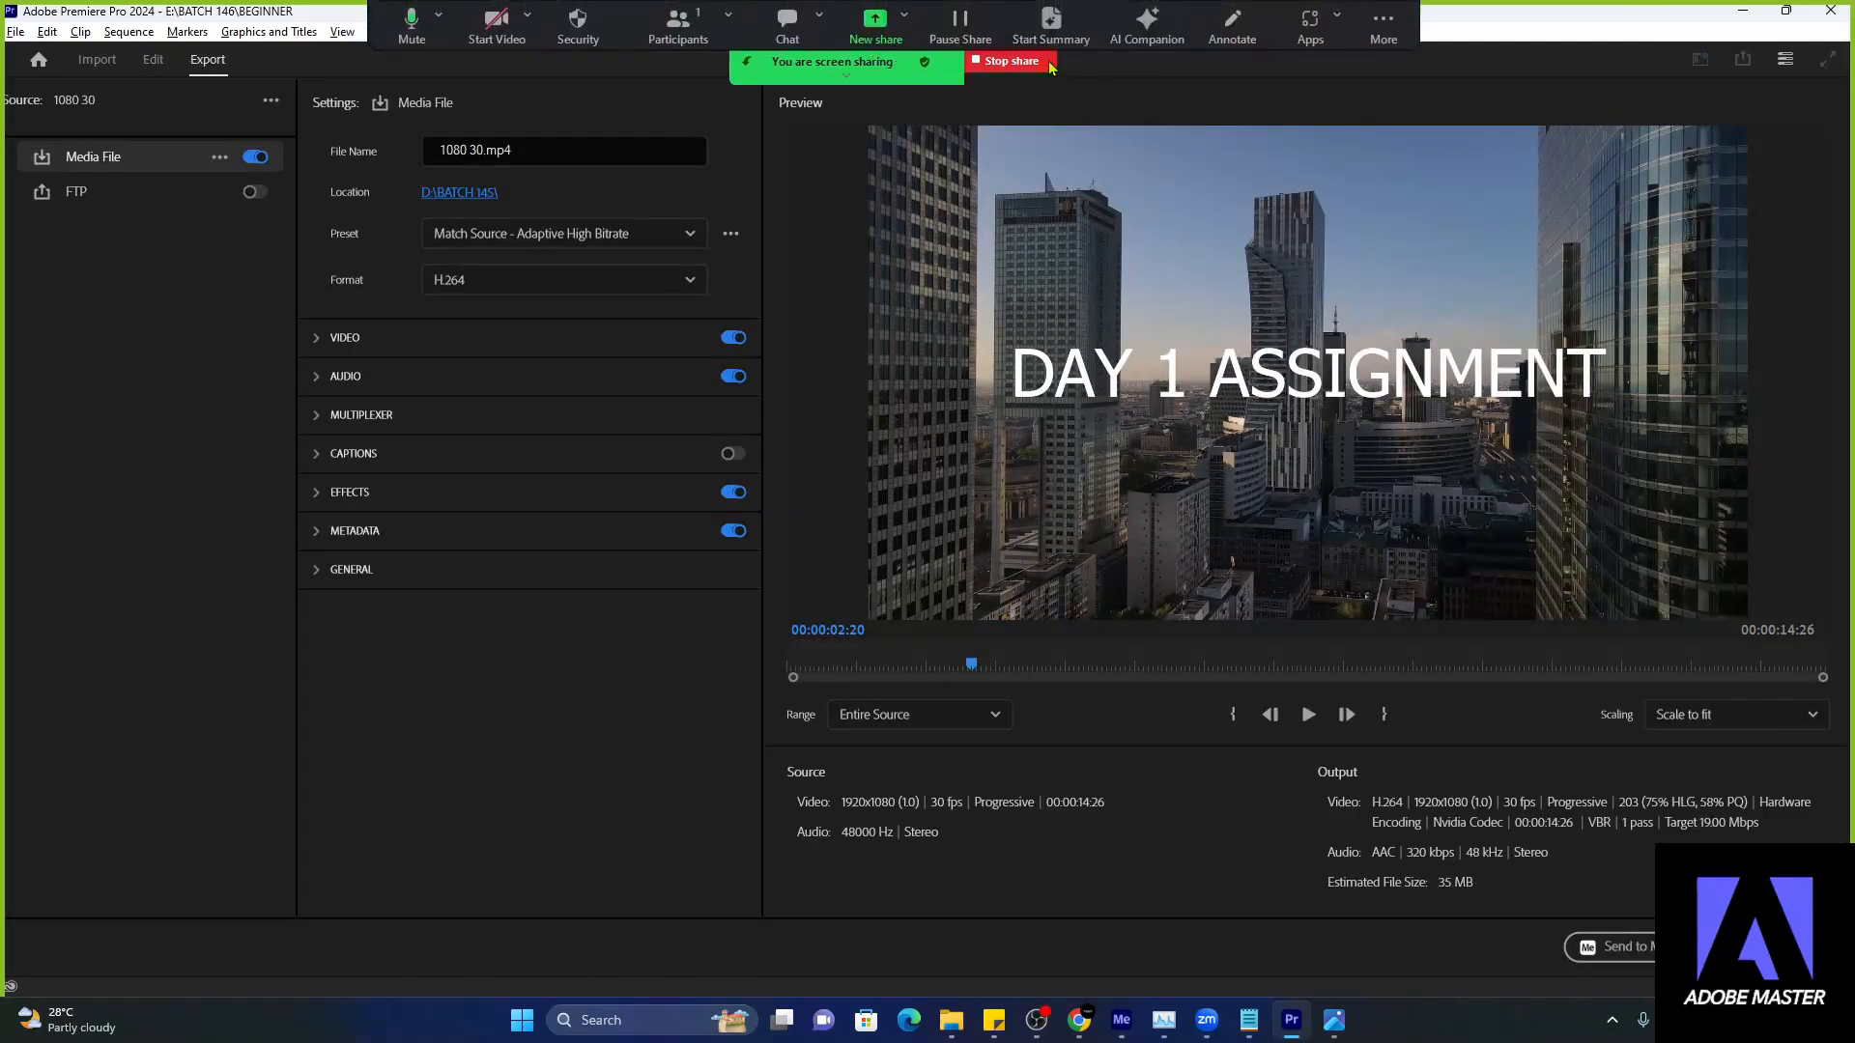
left_click(1227, 29)
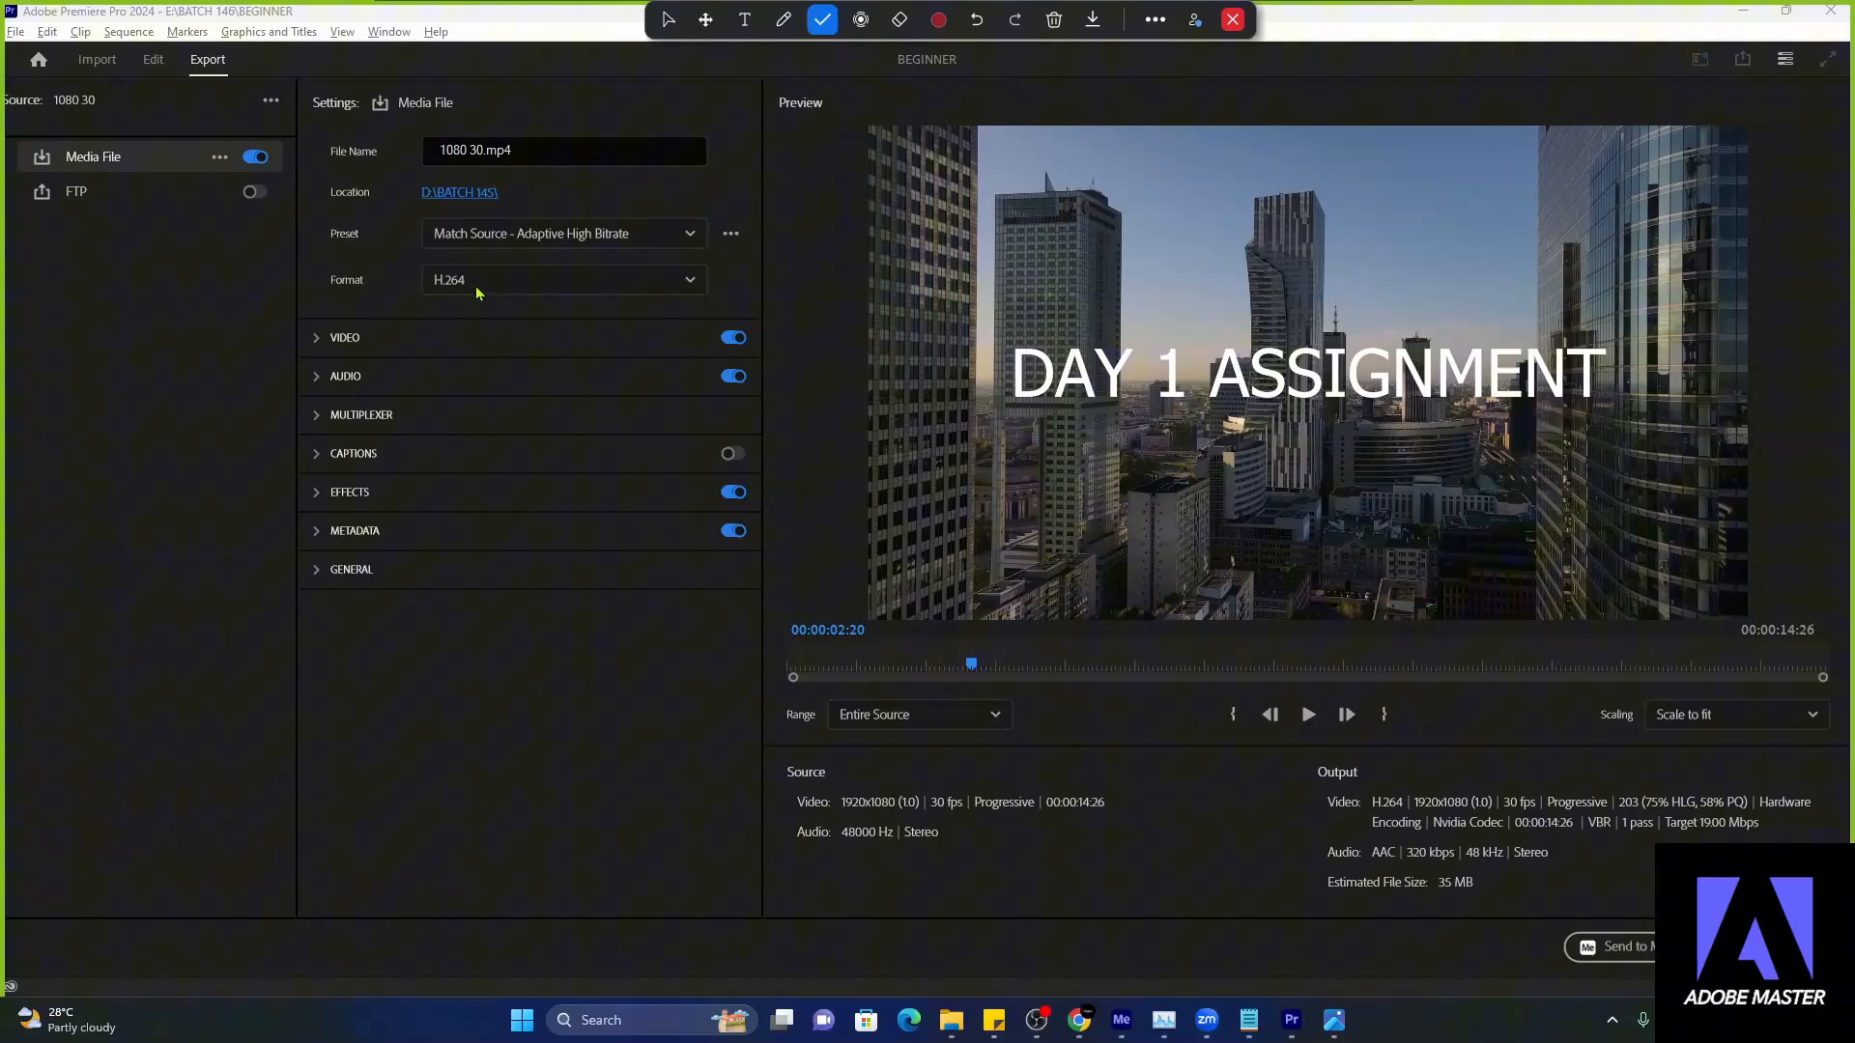
left_click(389, 164)
left_click(387, 204)
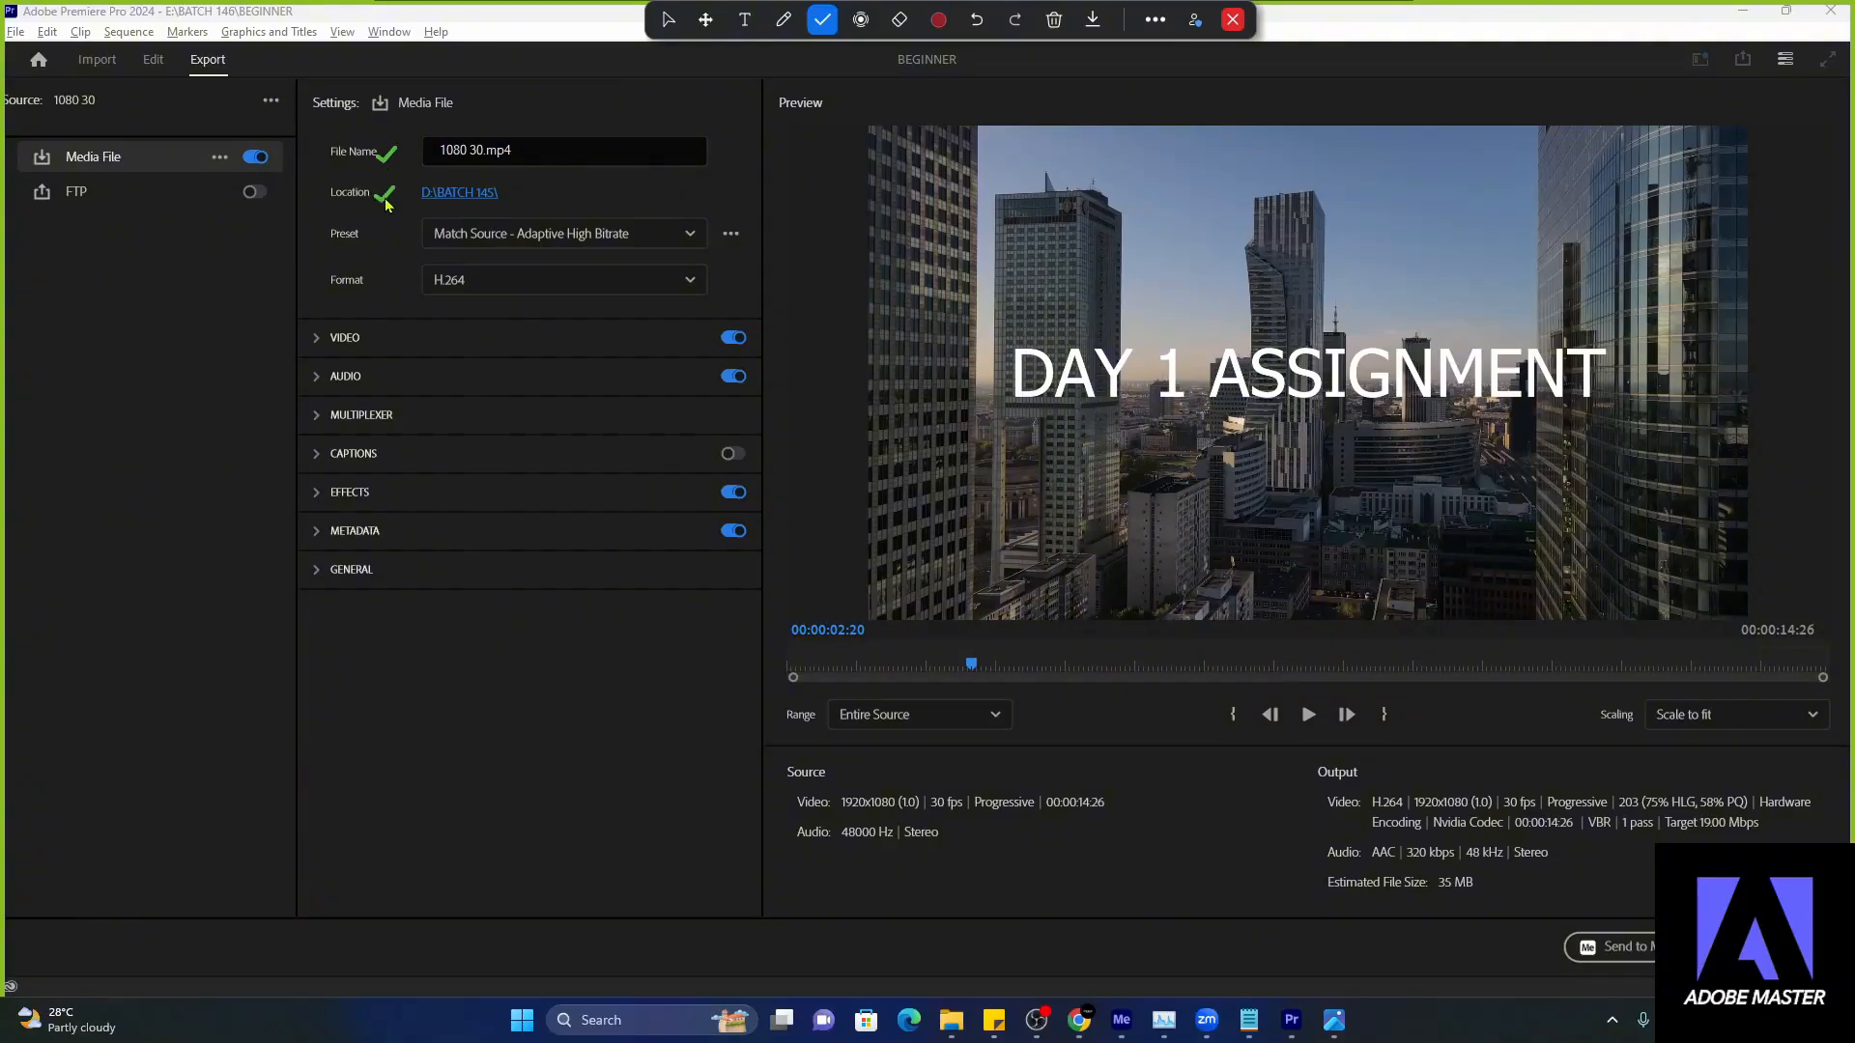
left_click(384, 296)
left_click(525, 198)
left_click(666, 20)
key("ctrl+z")
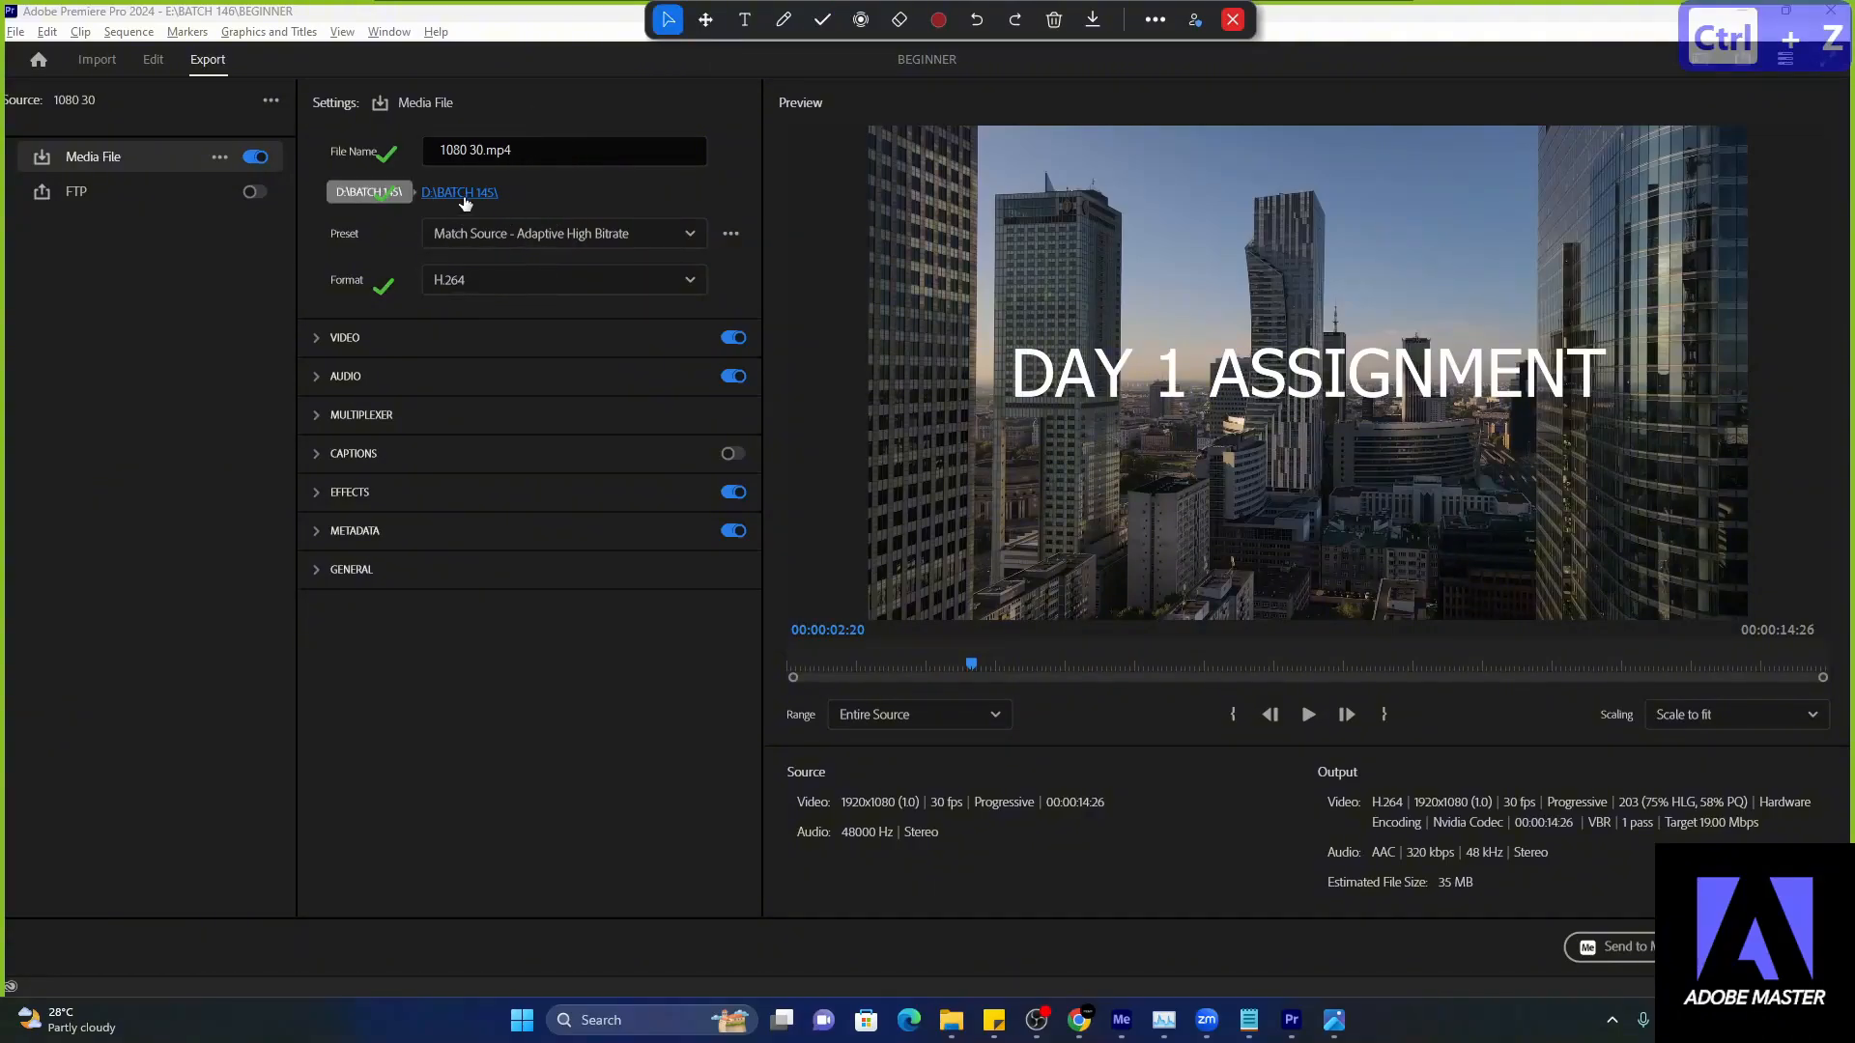
- Look through the computer's drives and the BATCH 146 folder on Local Disk (E:) in File Explorer
left_click(951, 1020)
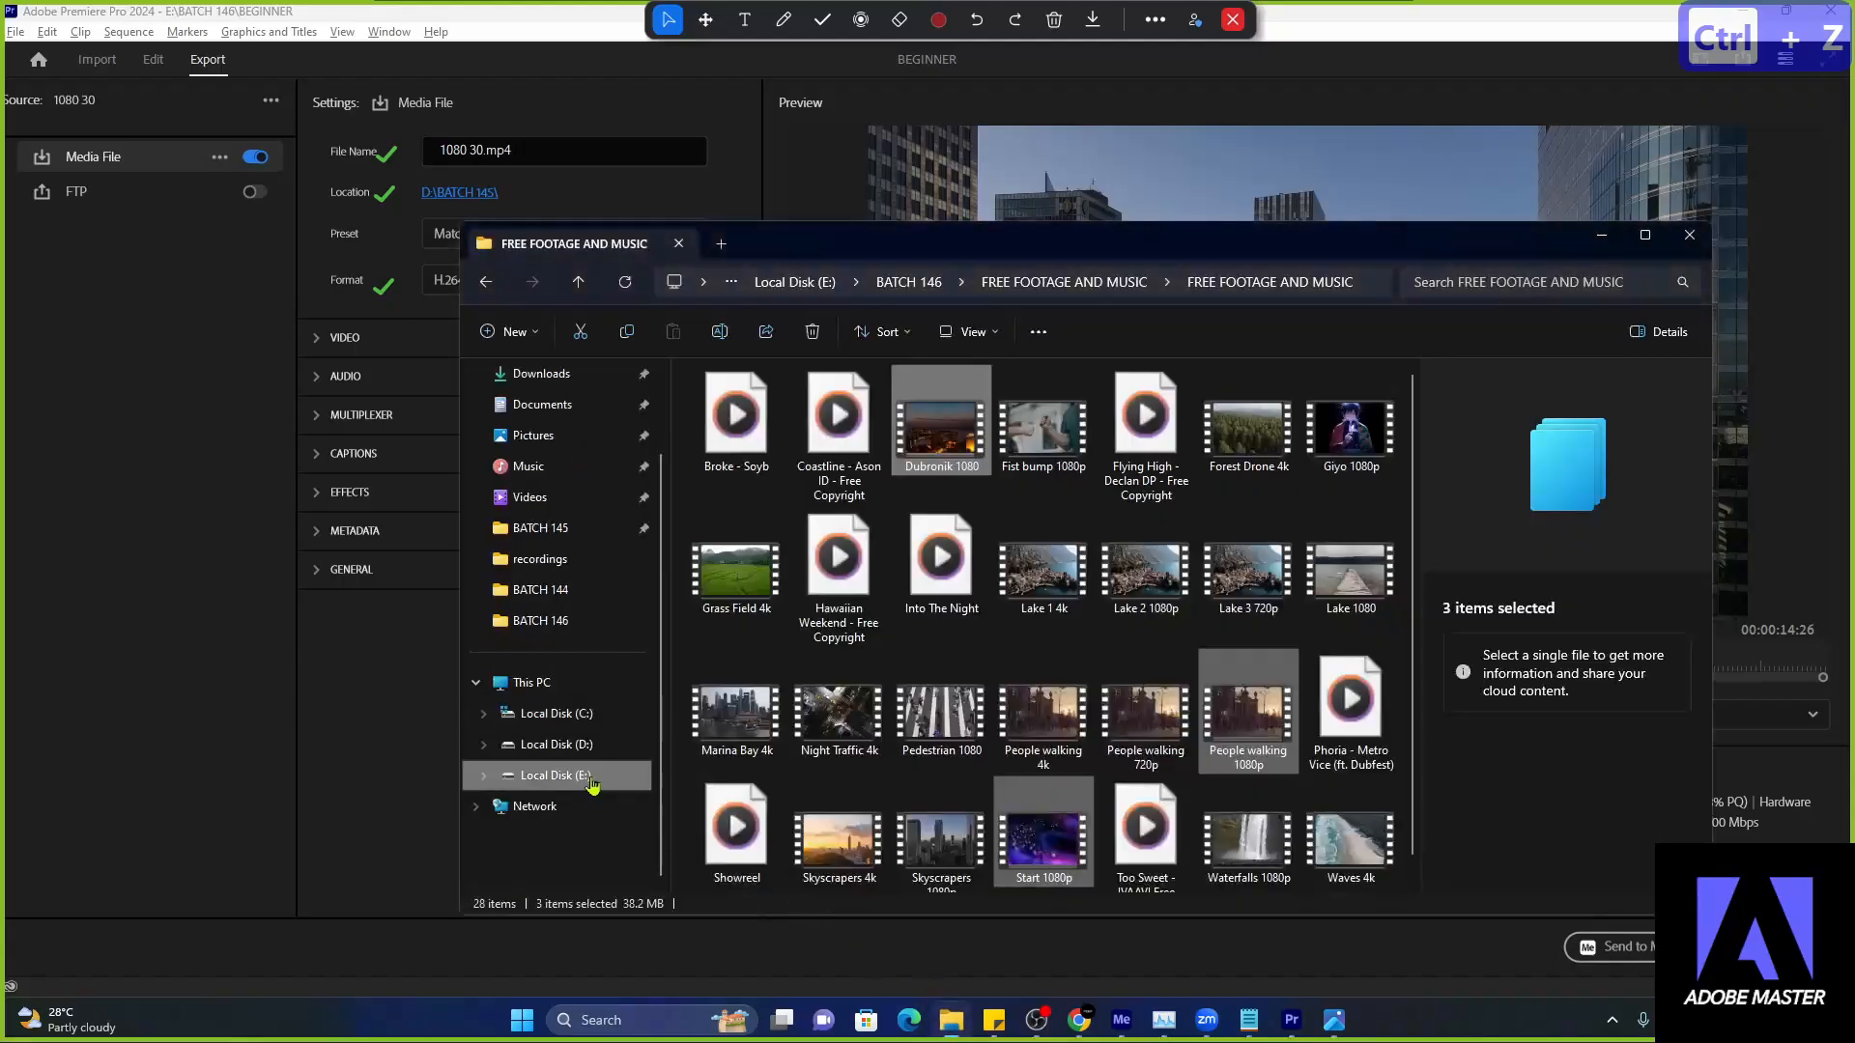
left_click(577, 685)
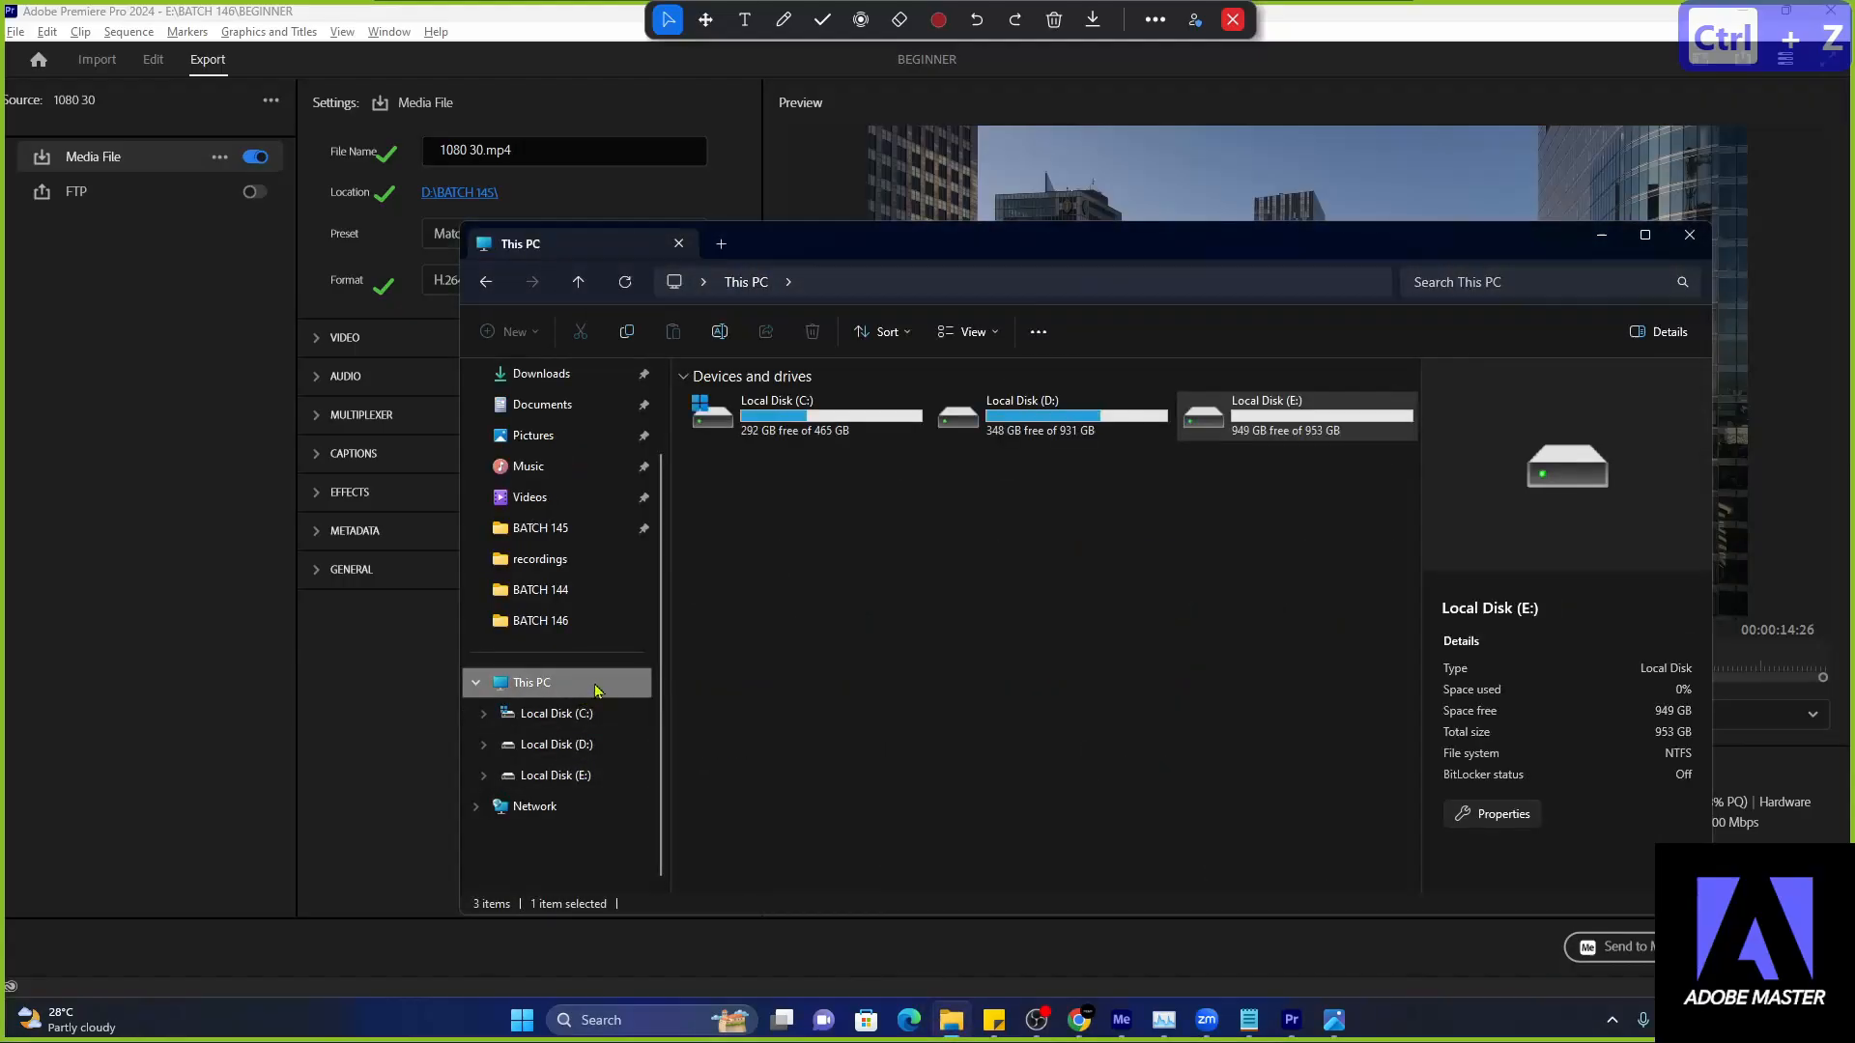
double_click(1033, 422)
left_click(570, 774)
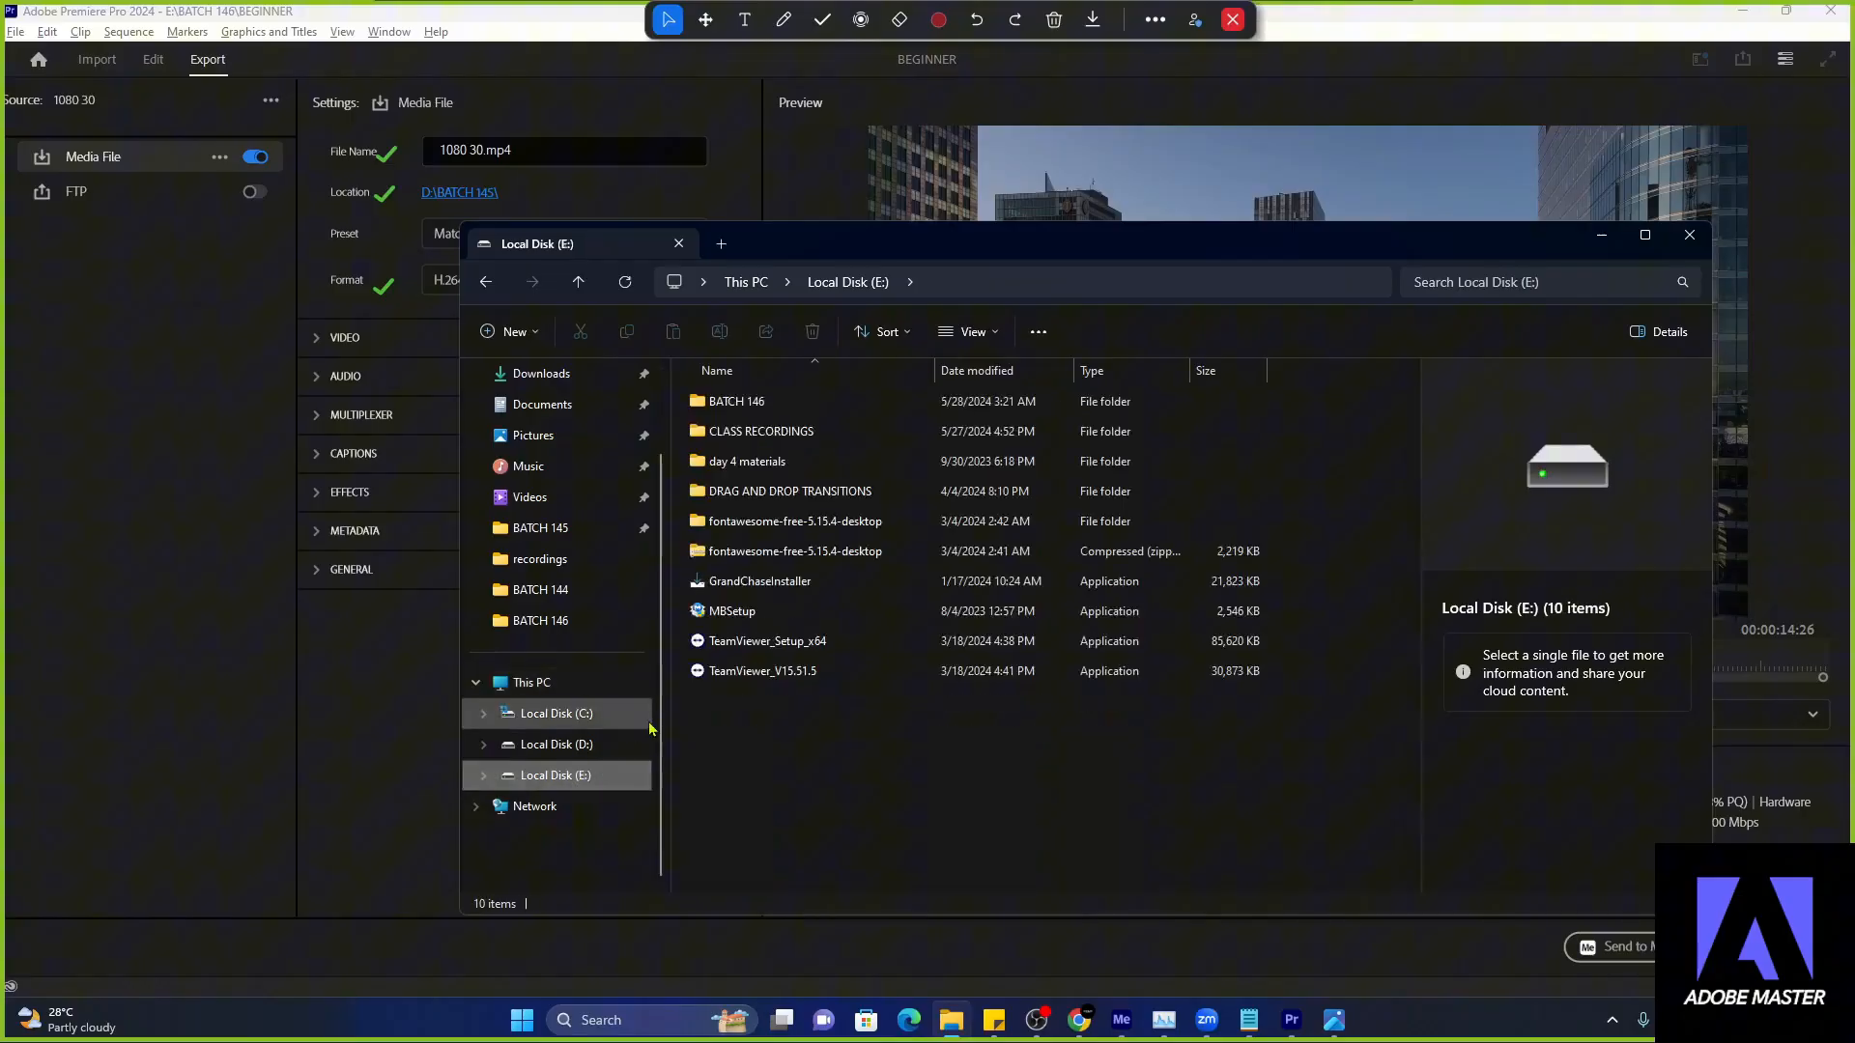
double_click(736, 401)
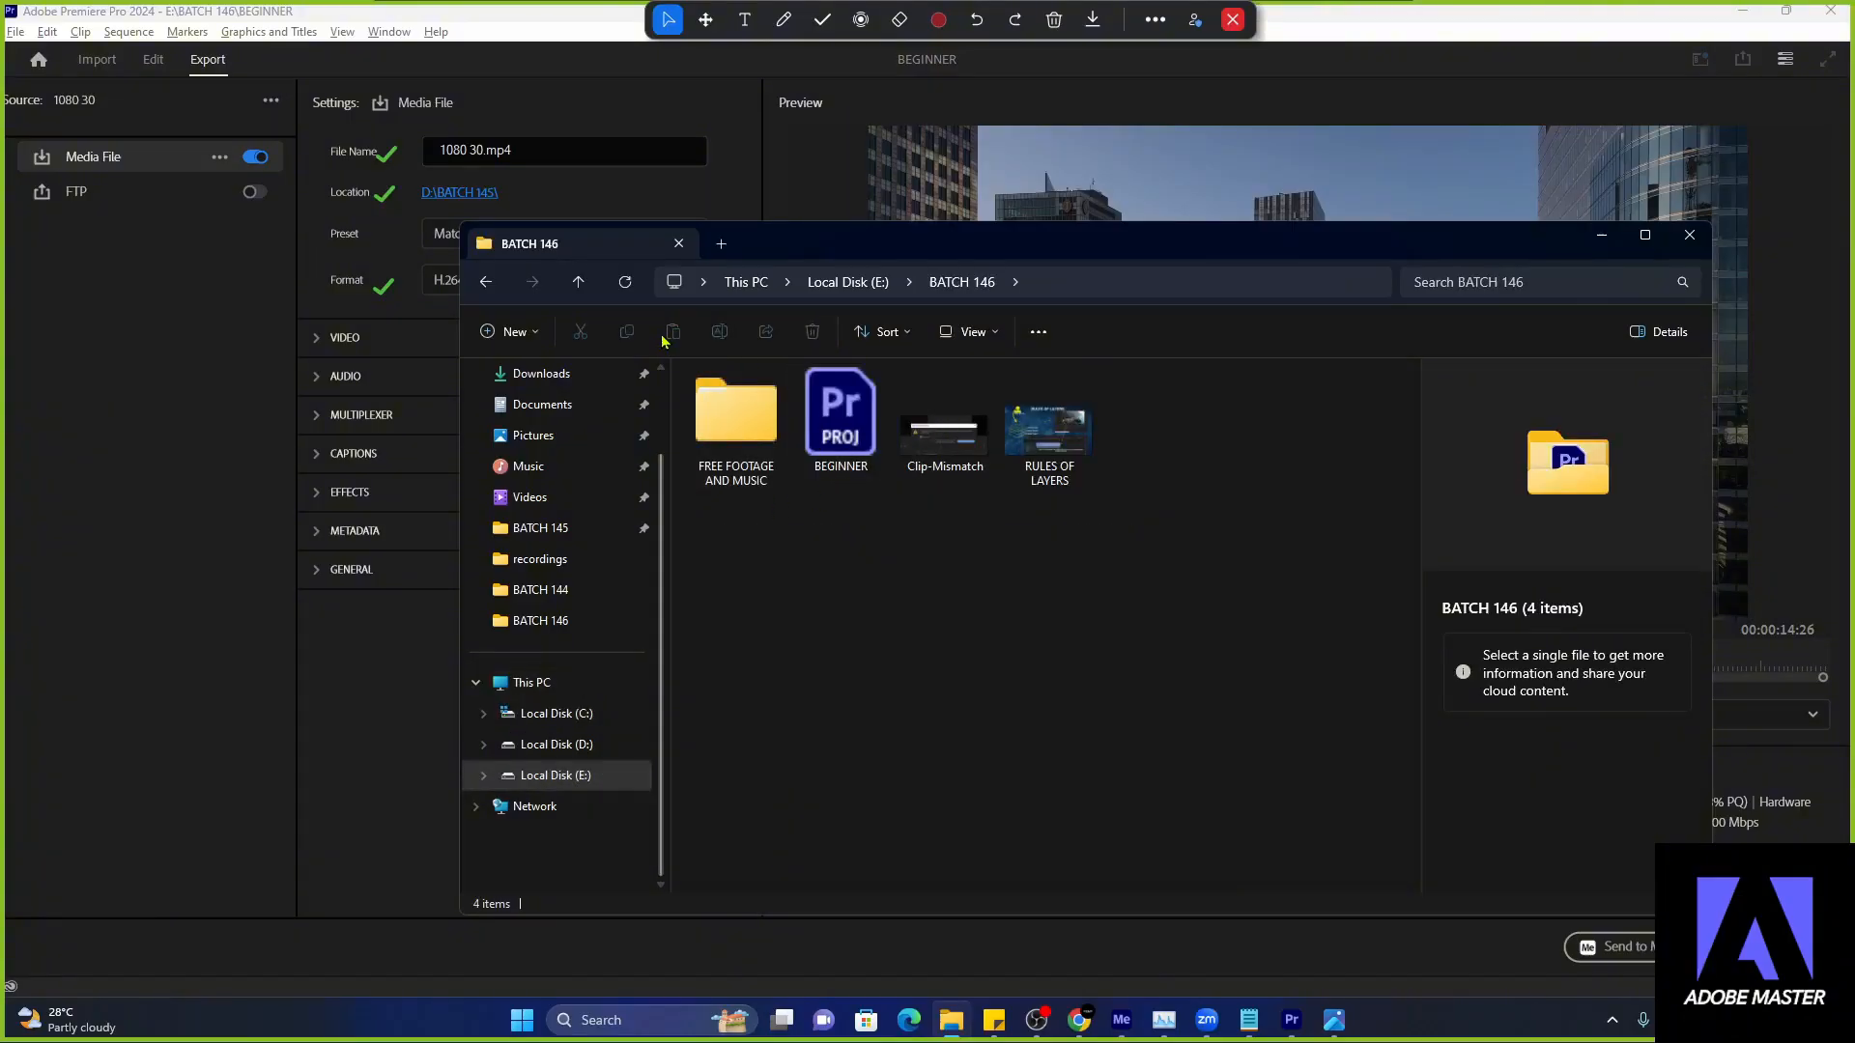
left_click(577, 281)
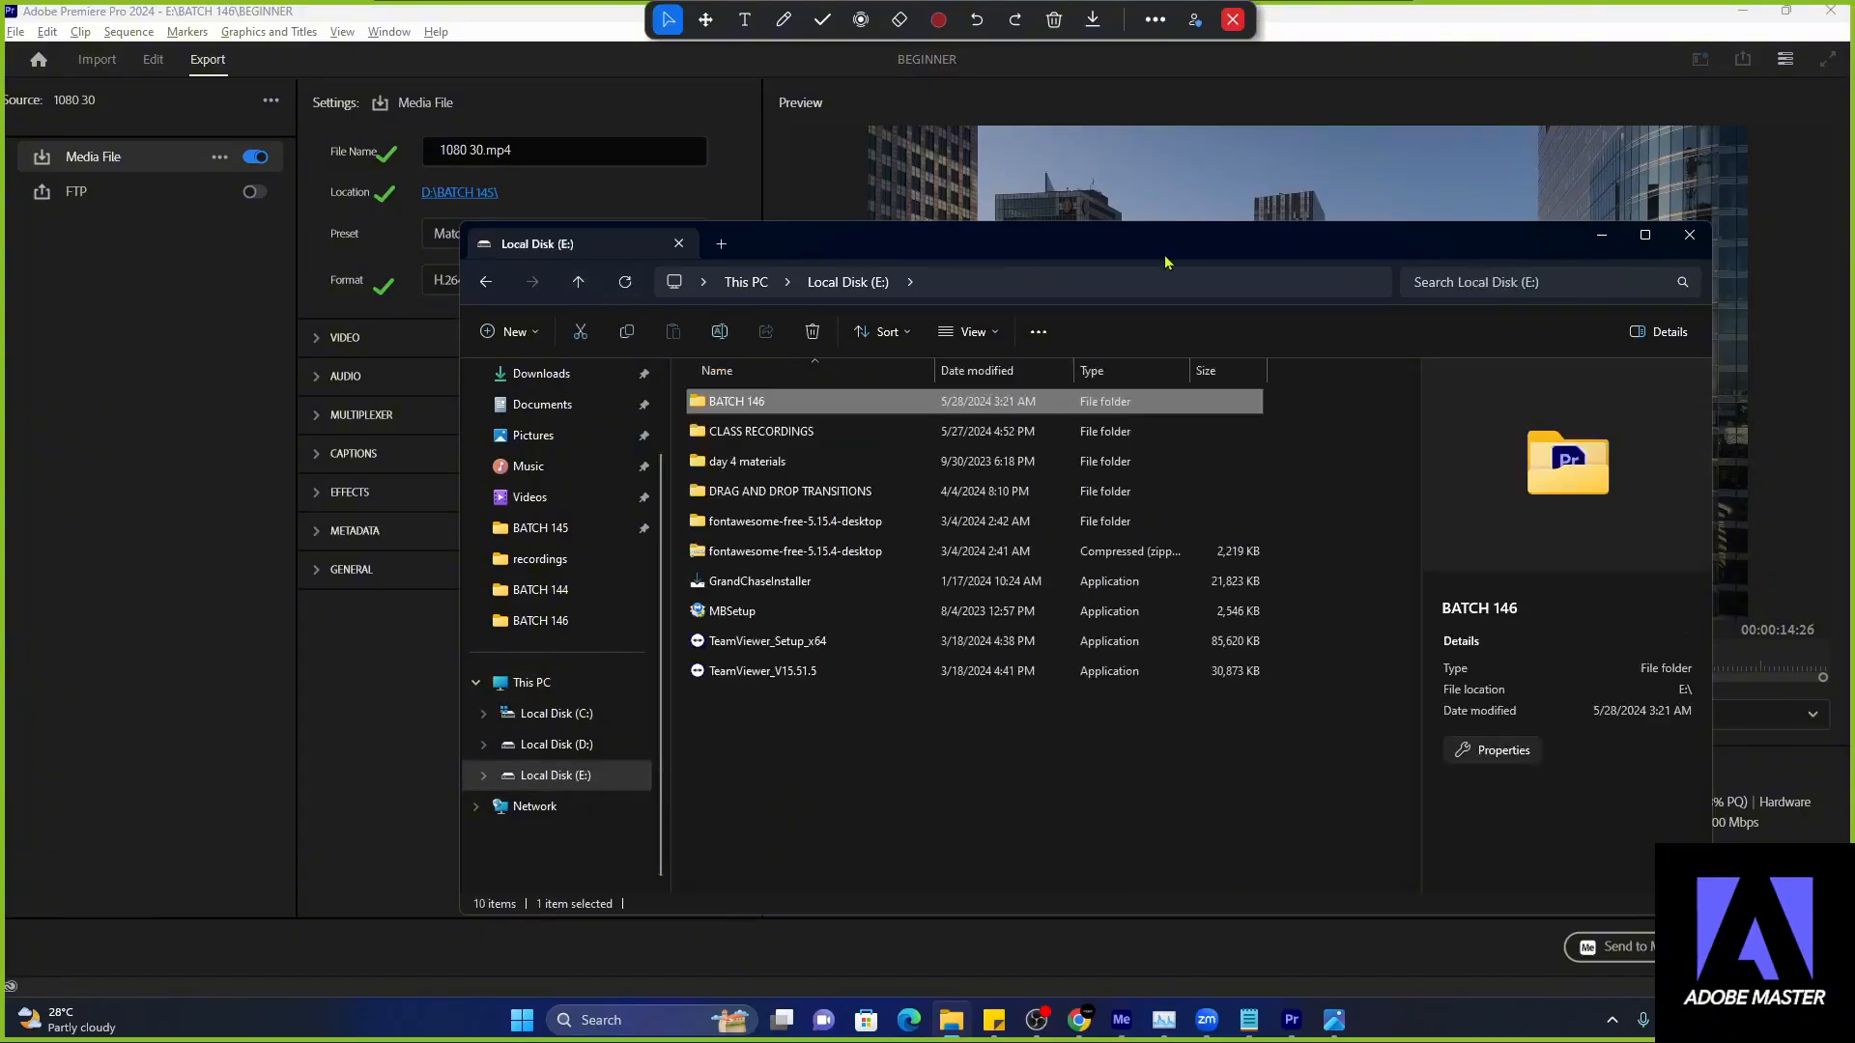
left_click(1601, 239)
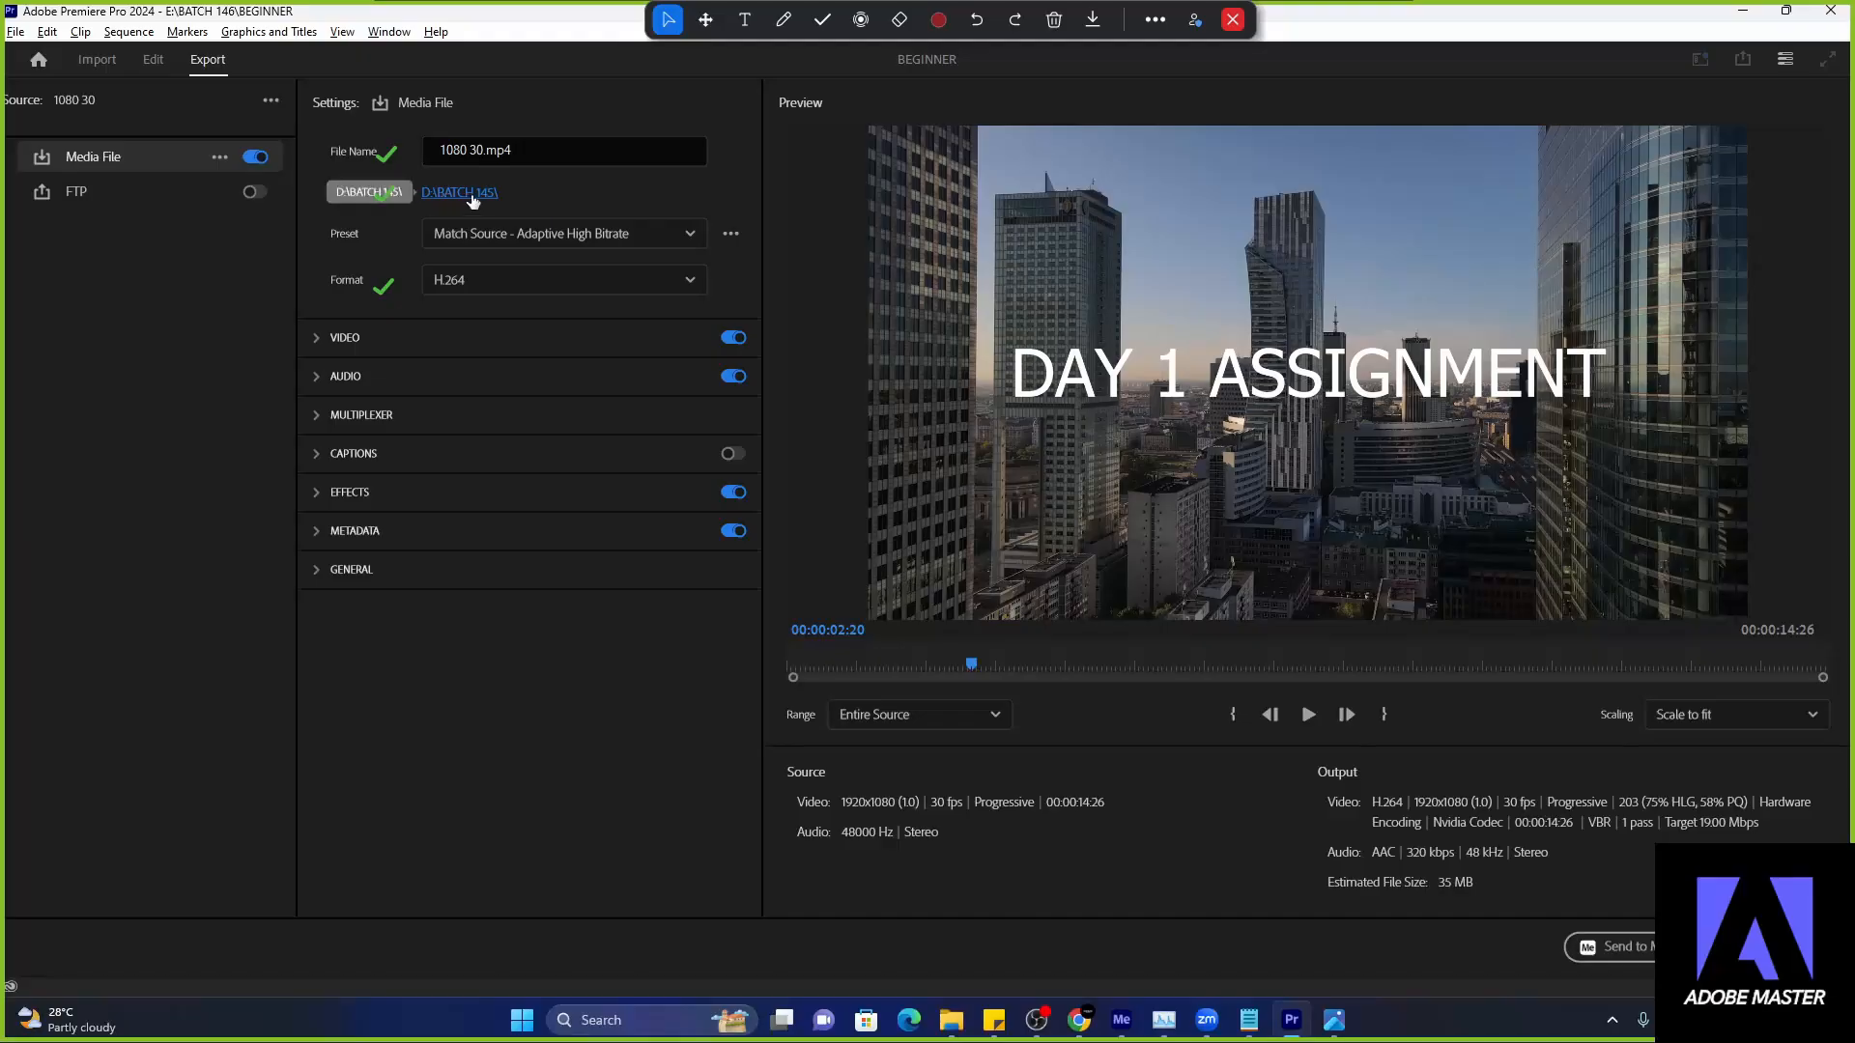
left_click(472, 198)
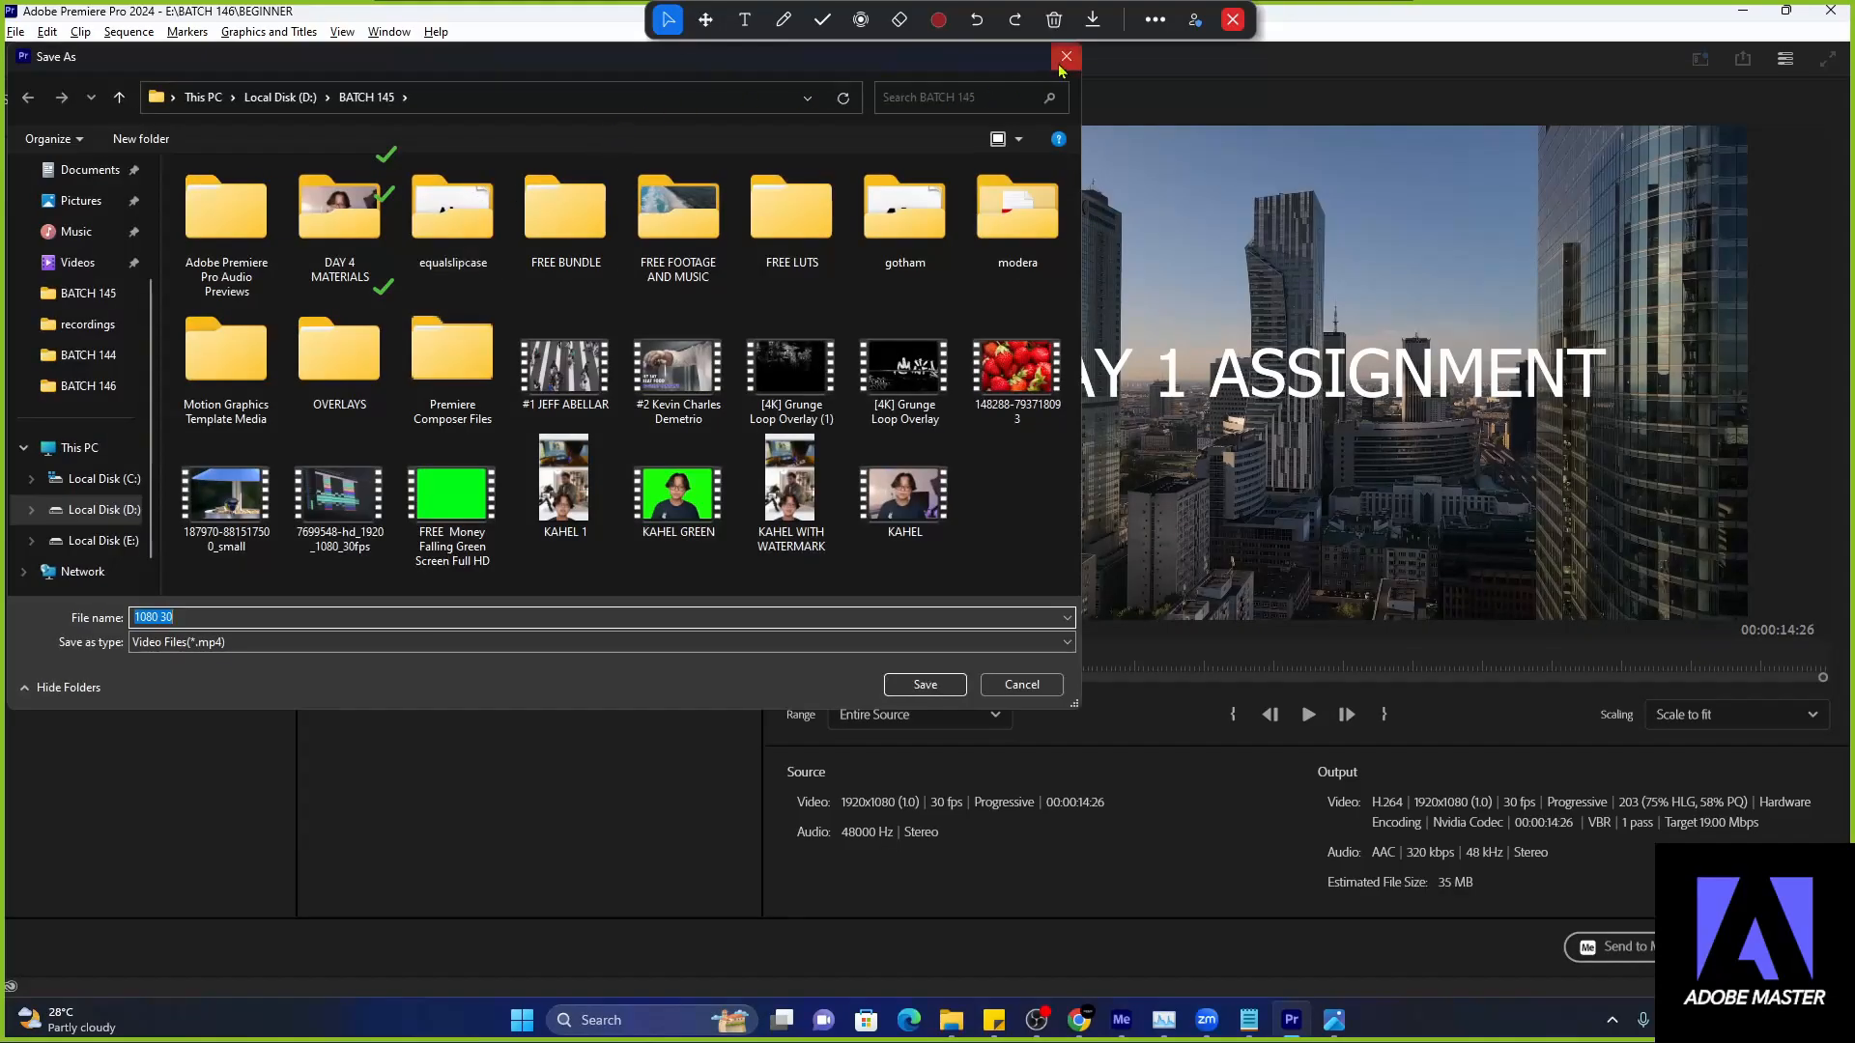
left_click(1062, 63)
left_click(440, 193)
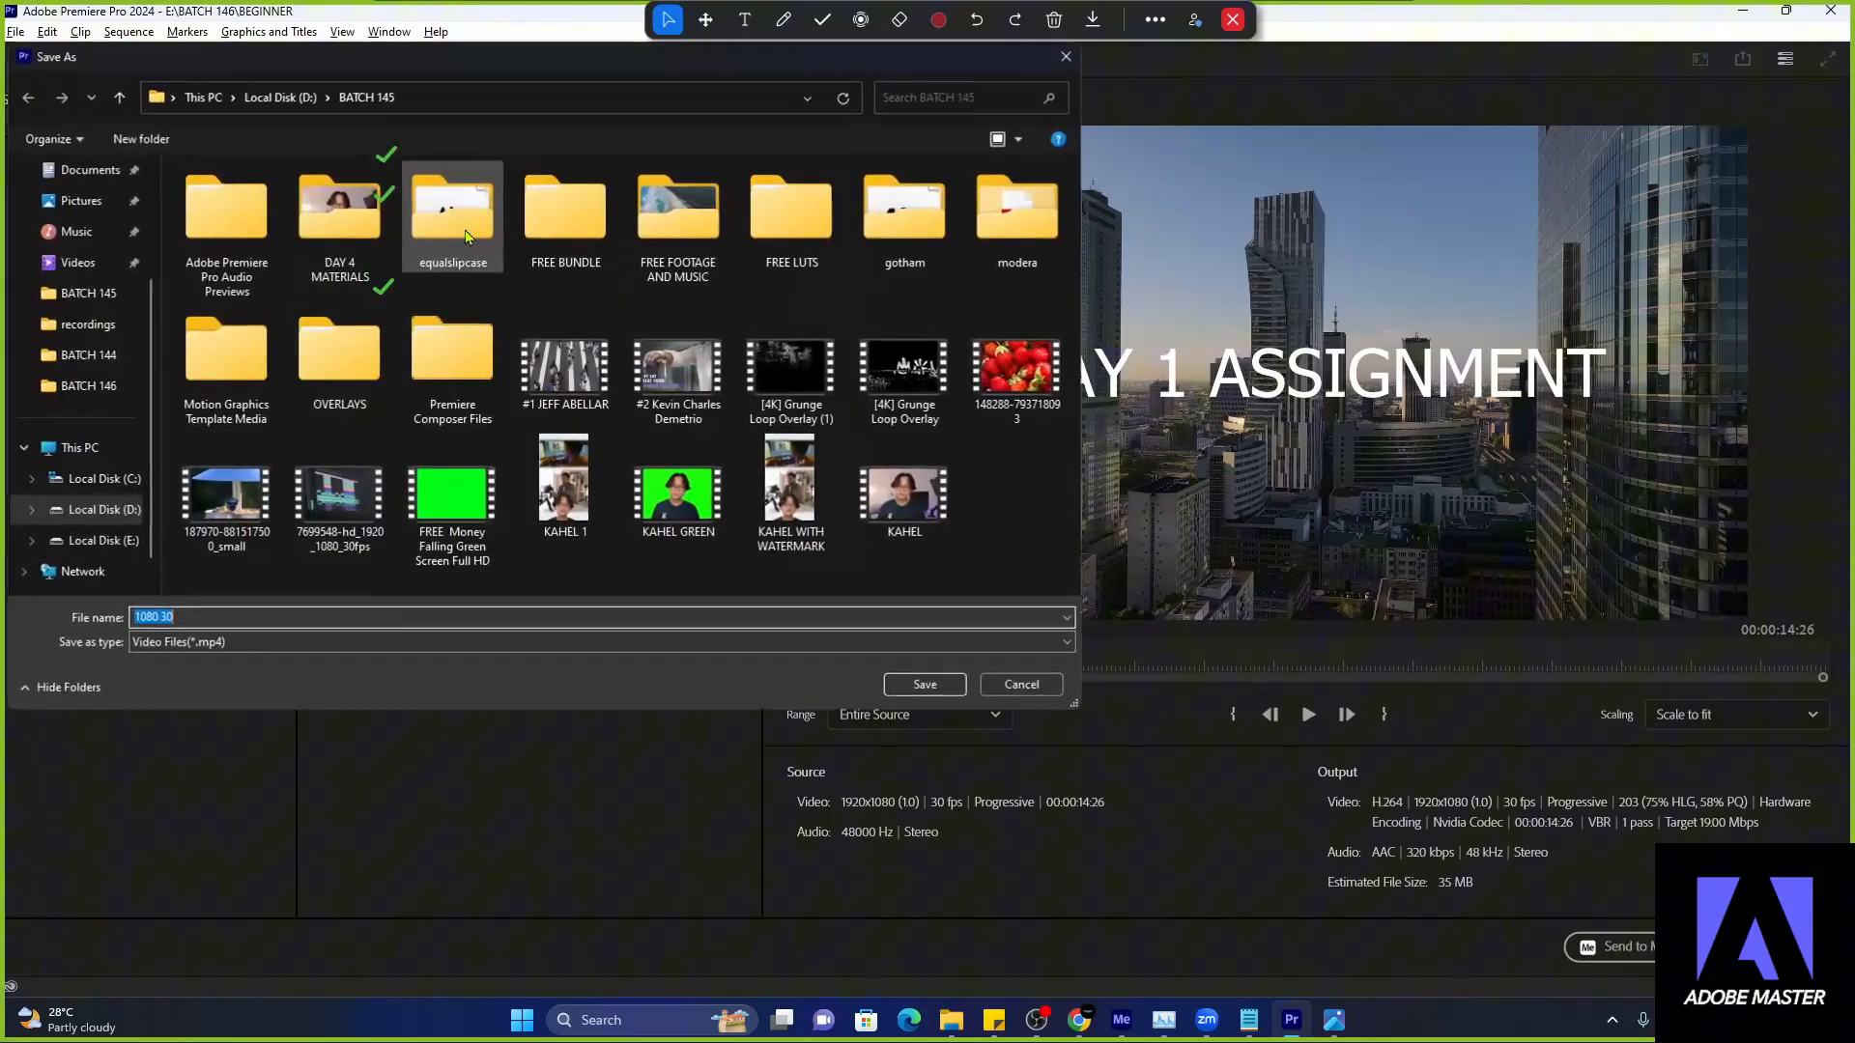
left_click(114, 391)
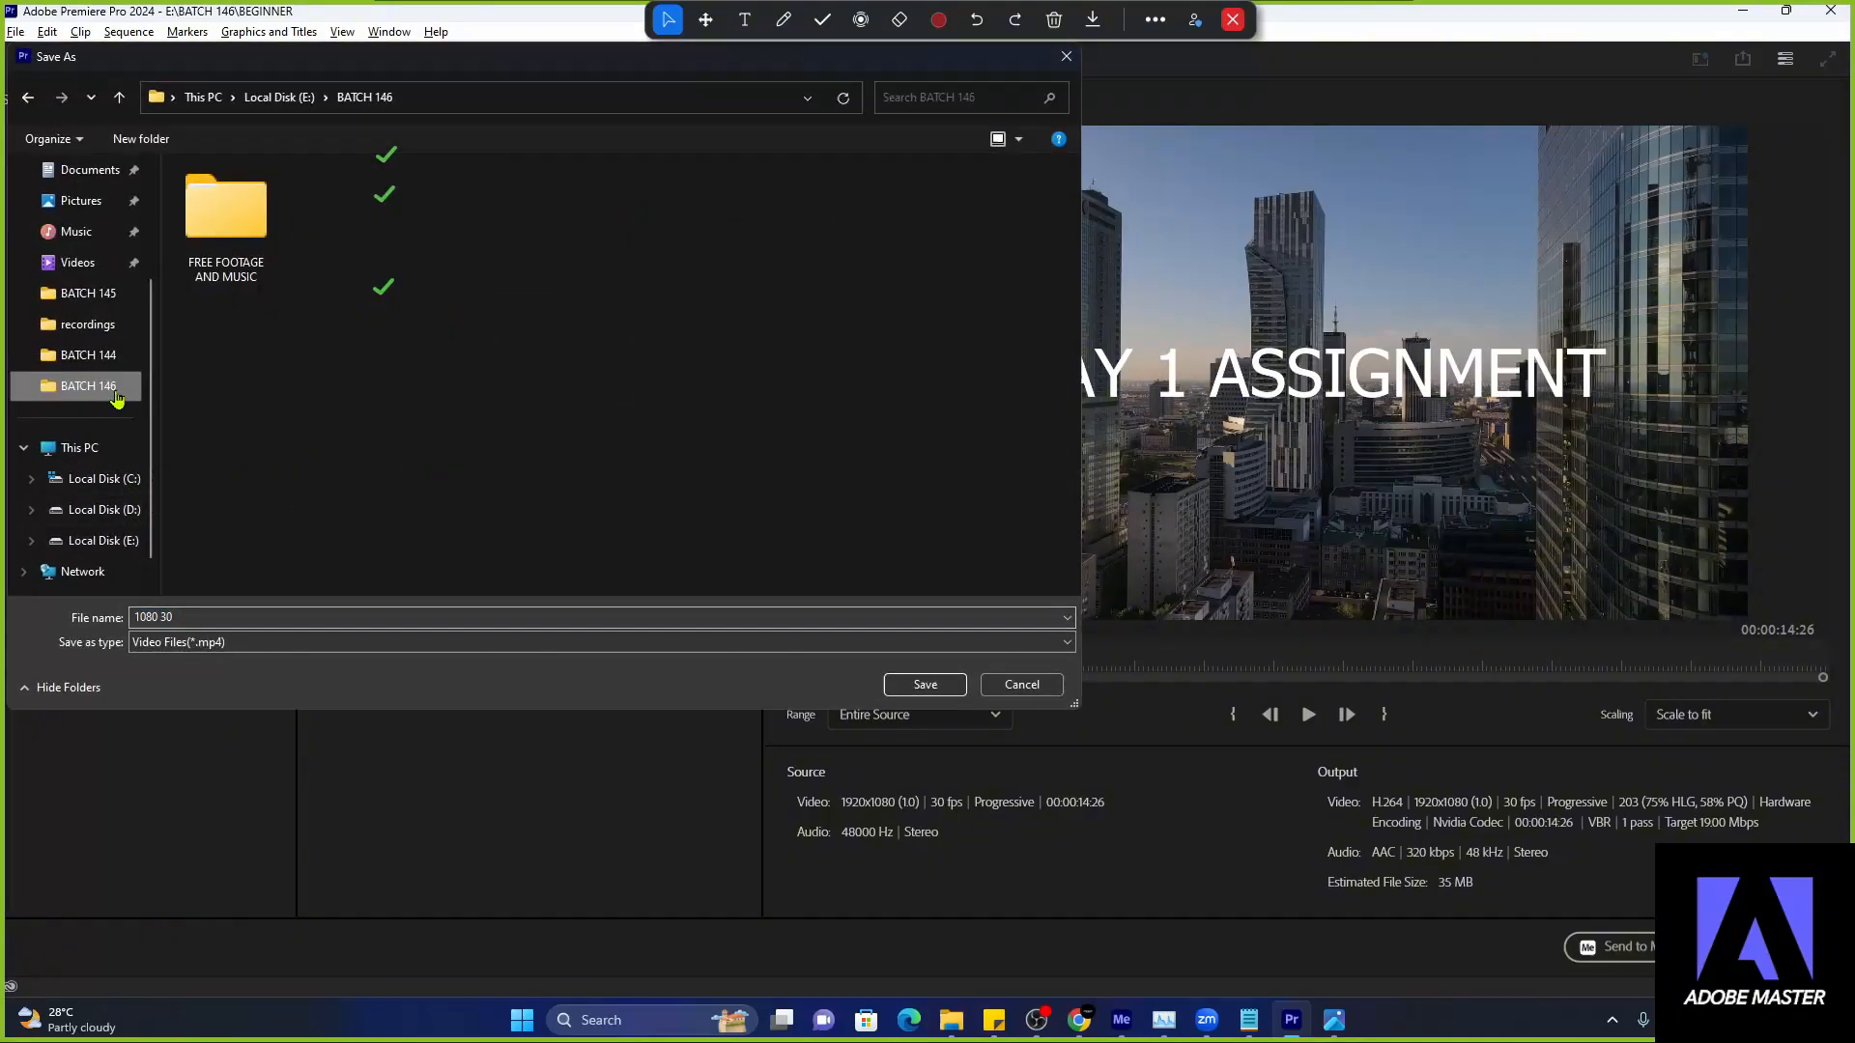
left_click(94, 544)
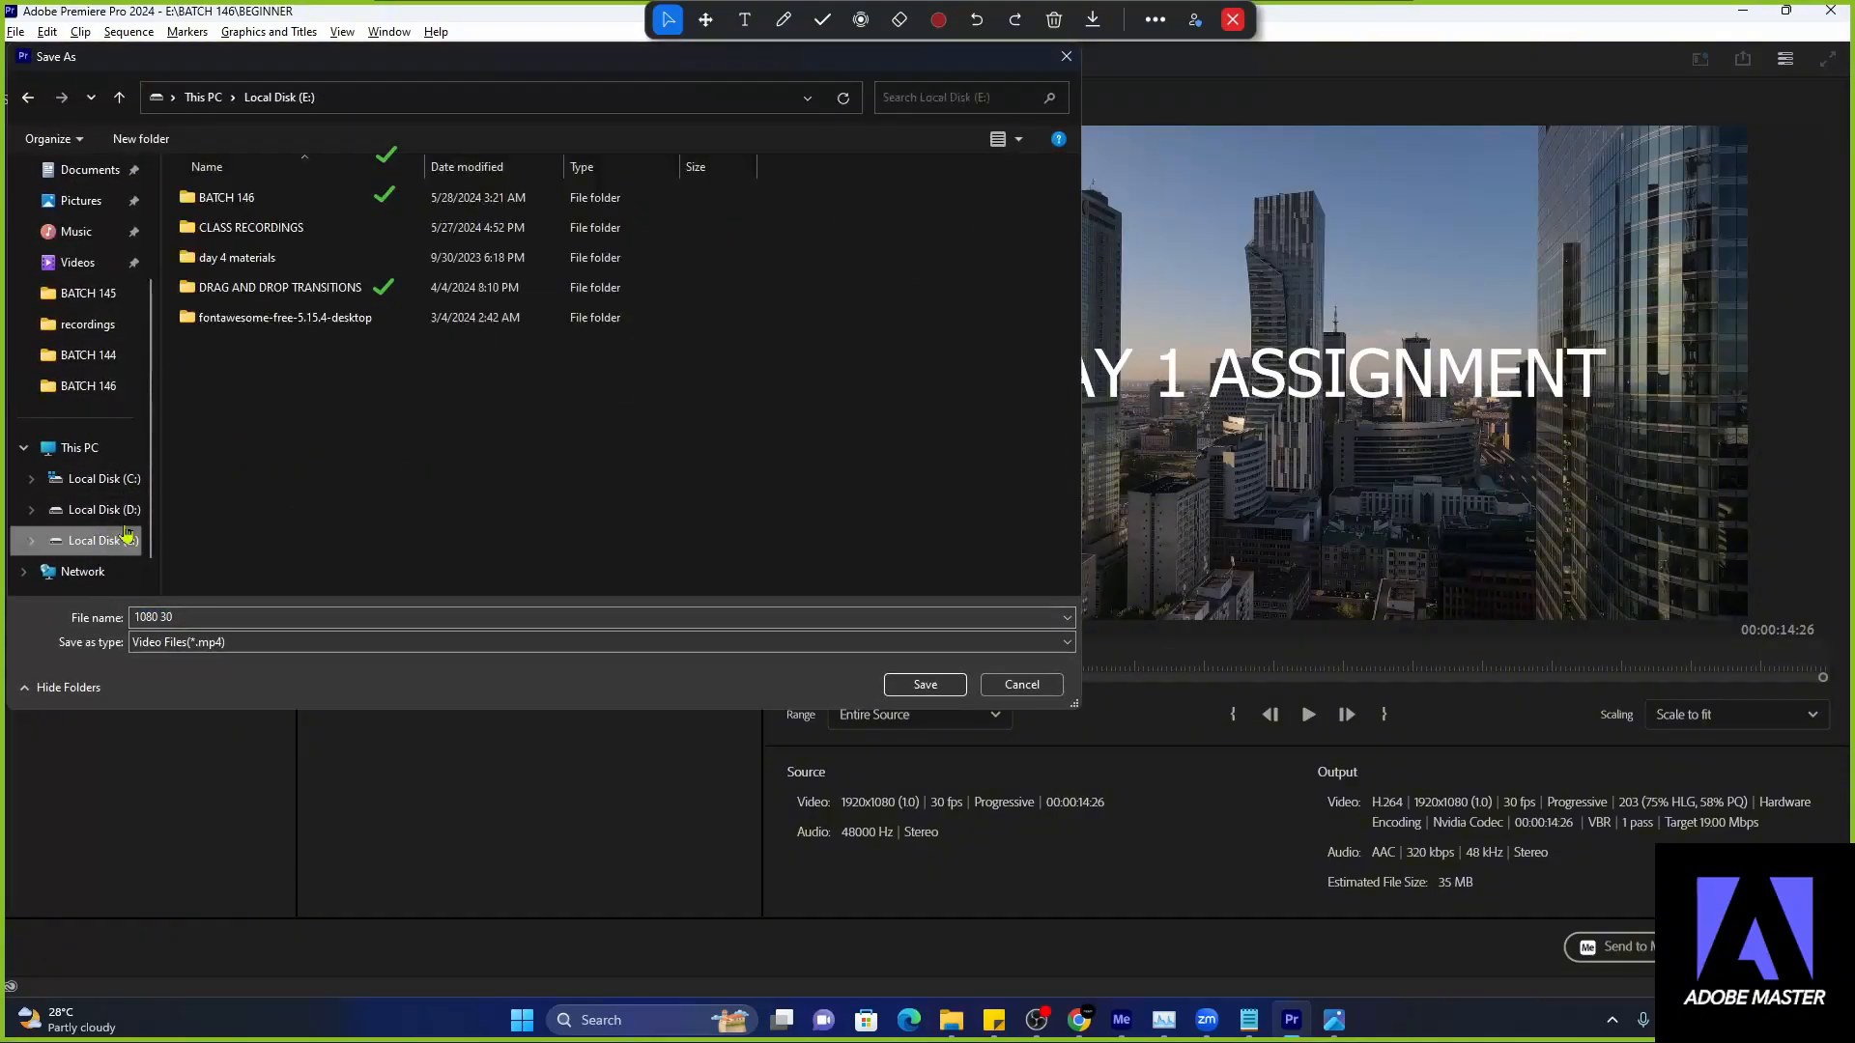
double_click(300, 201)
left_click_drag(583, 70, 1102, 329)
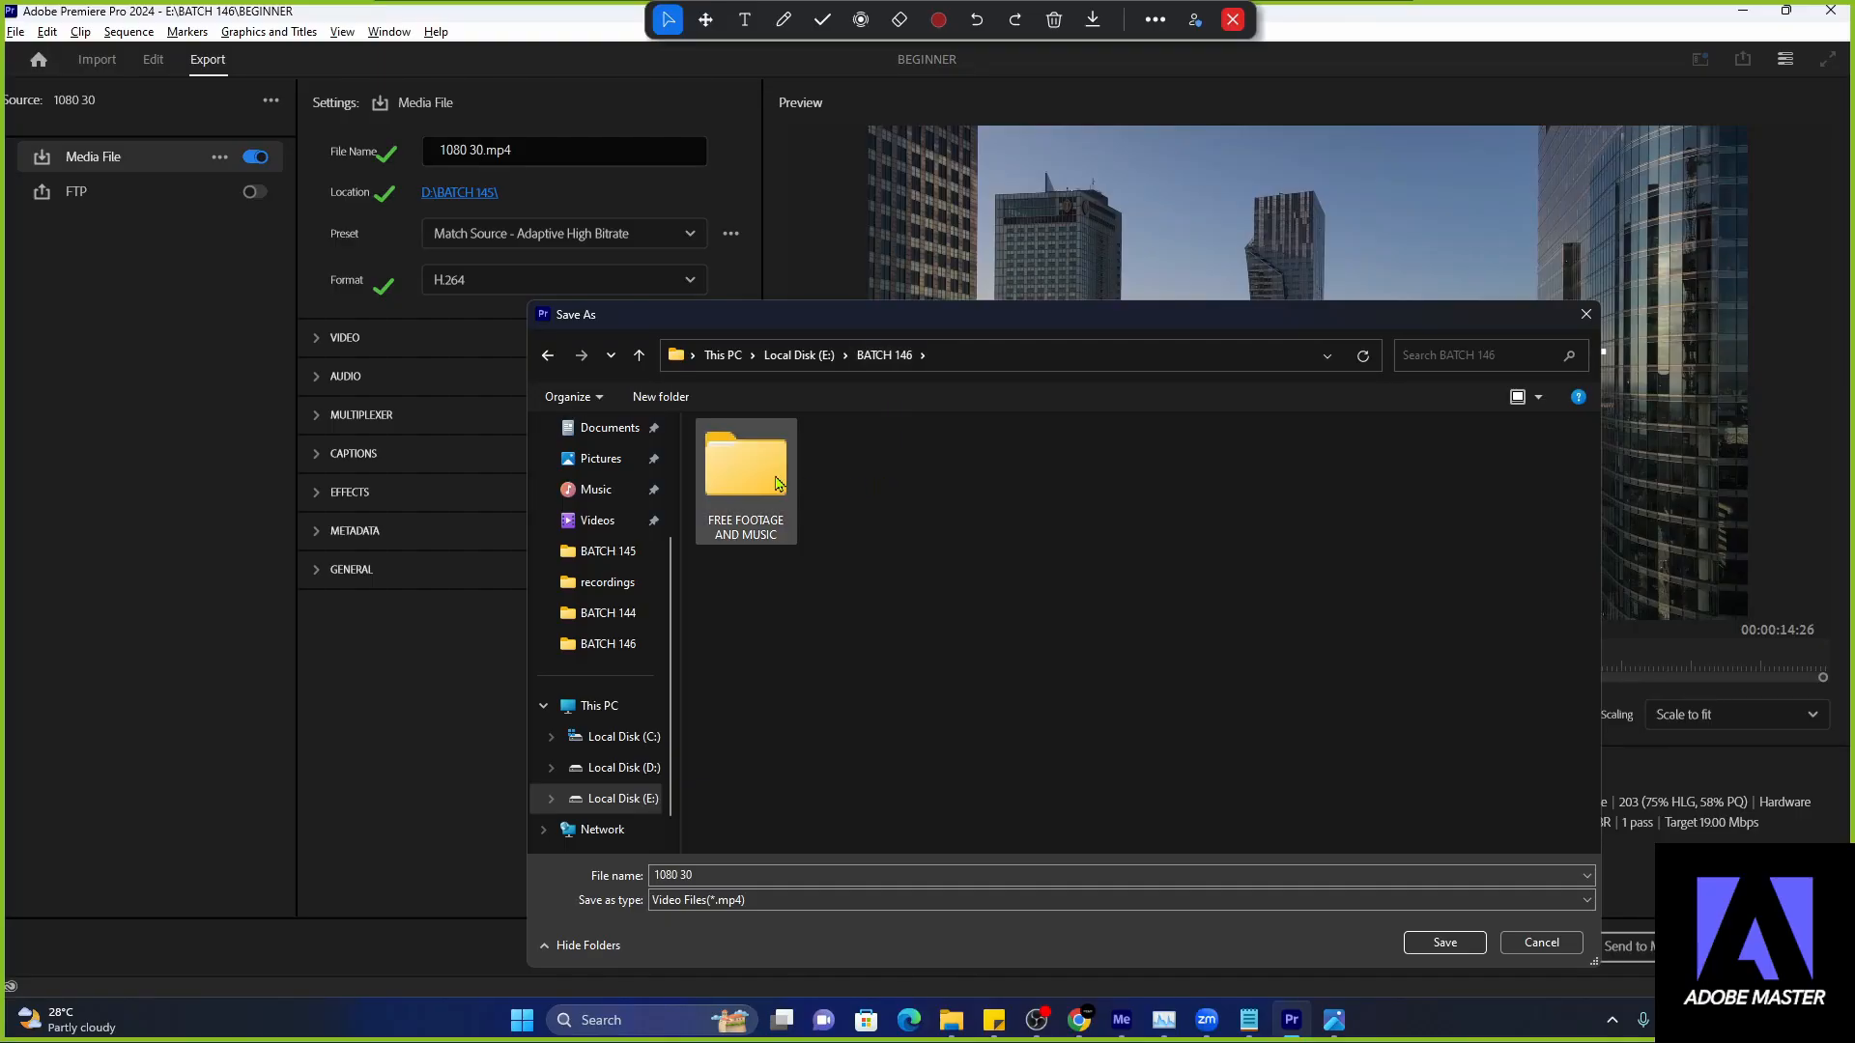
left_click(750, 494)
left_click(865, 572)
left_click(770, 499)
left_click(836, 517)
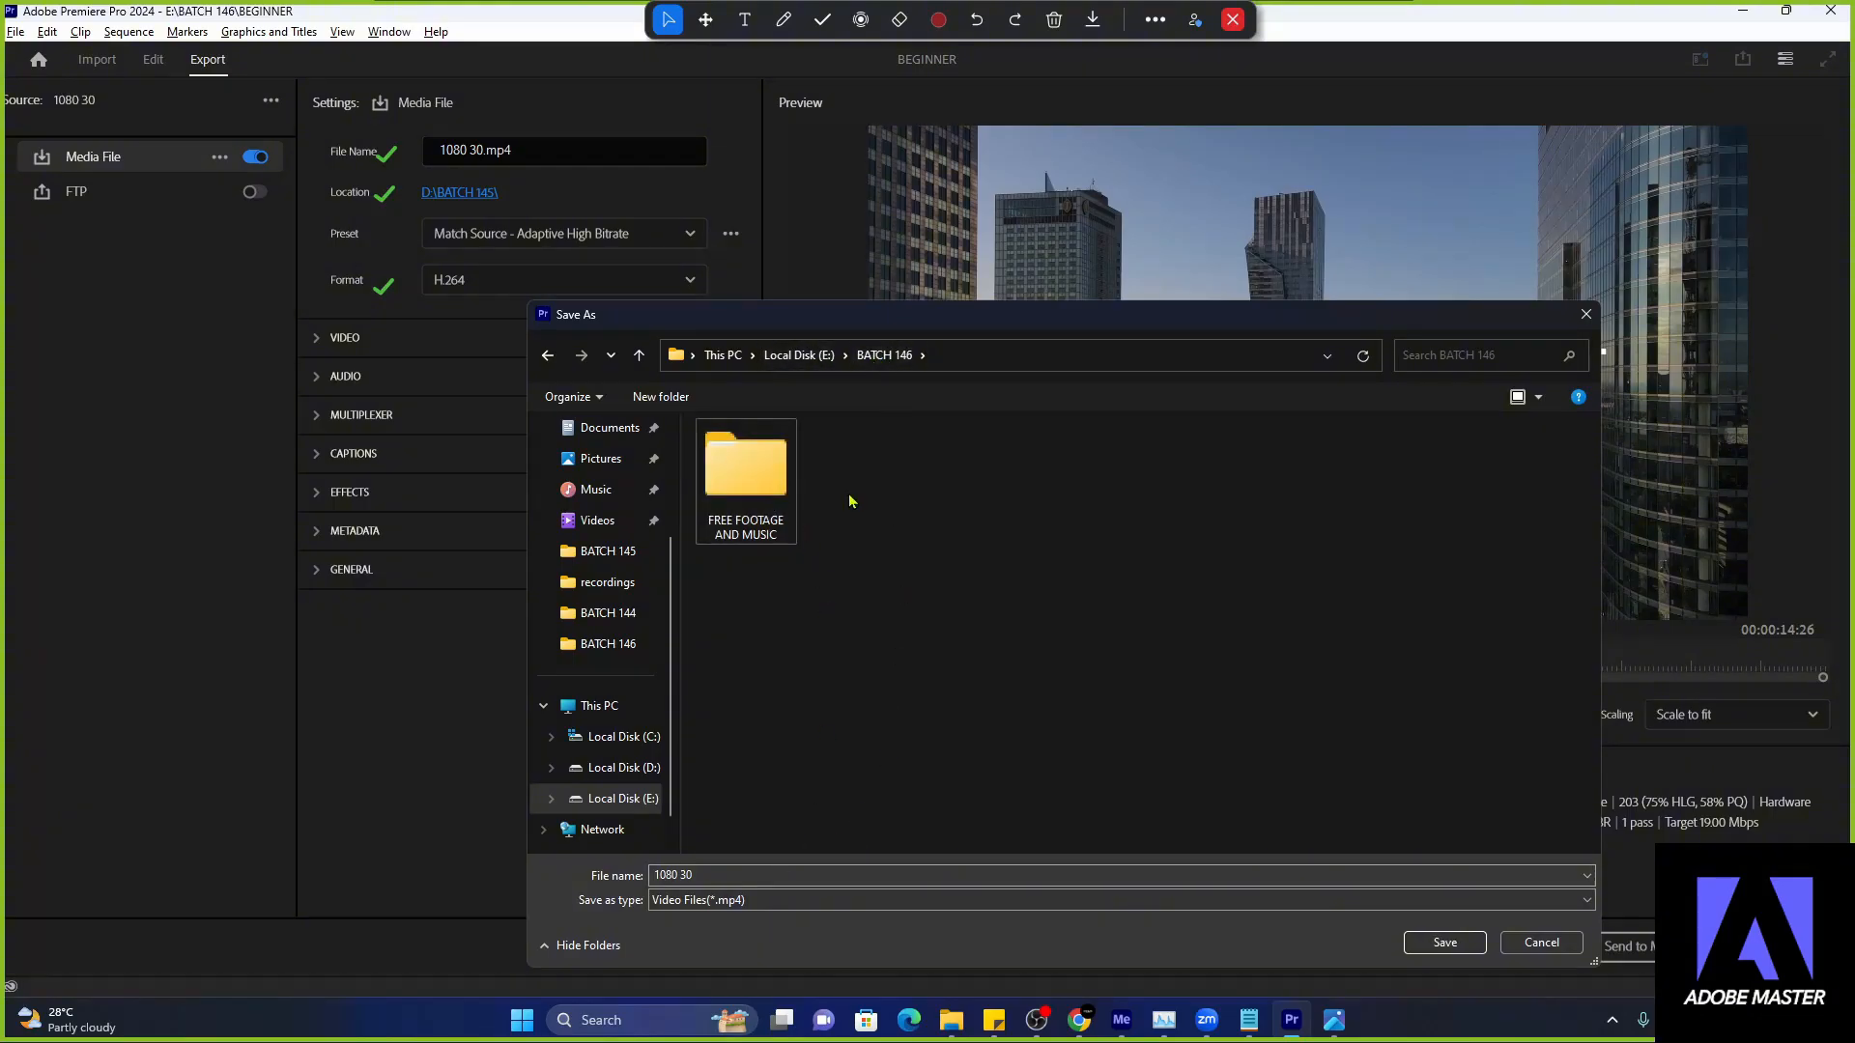
left_click(1585, 315)
- Set the export location to the BATCH 146 folder on Local Disk (E:) and name the file #1 followed by the student's full name
left_click(489, 196)
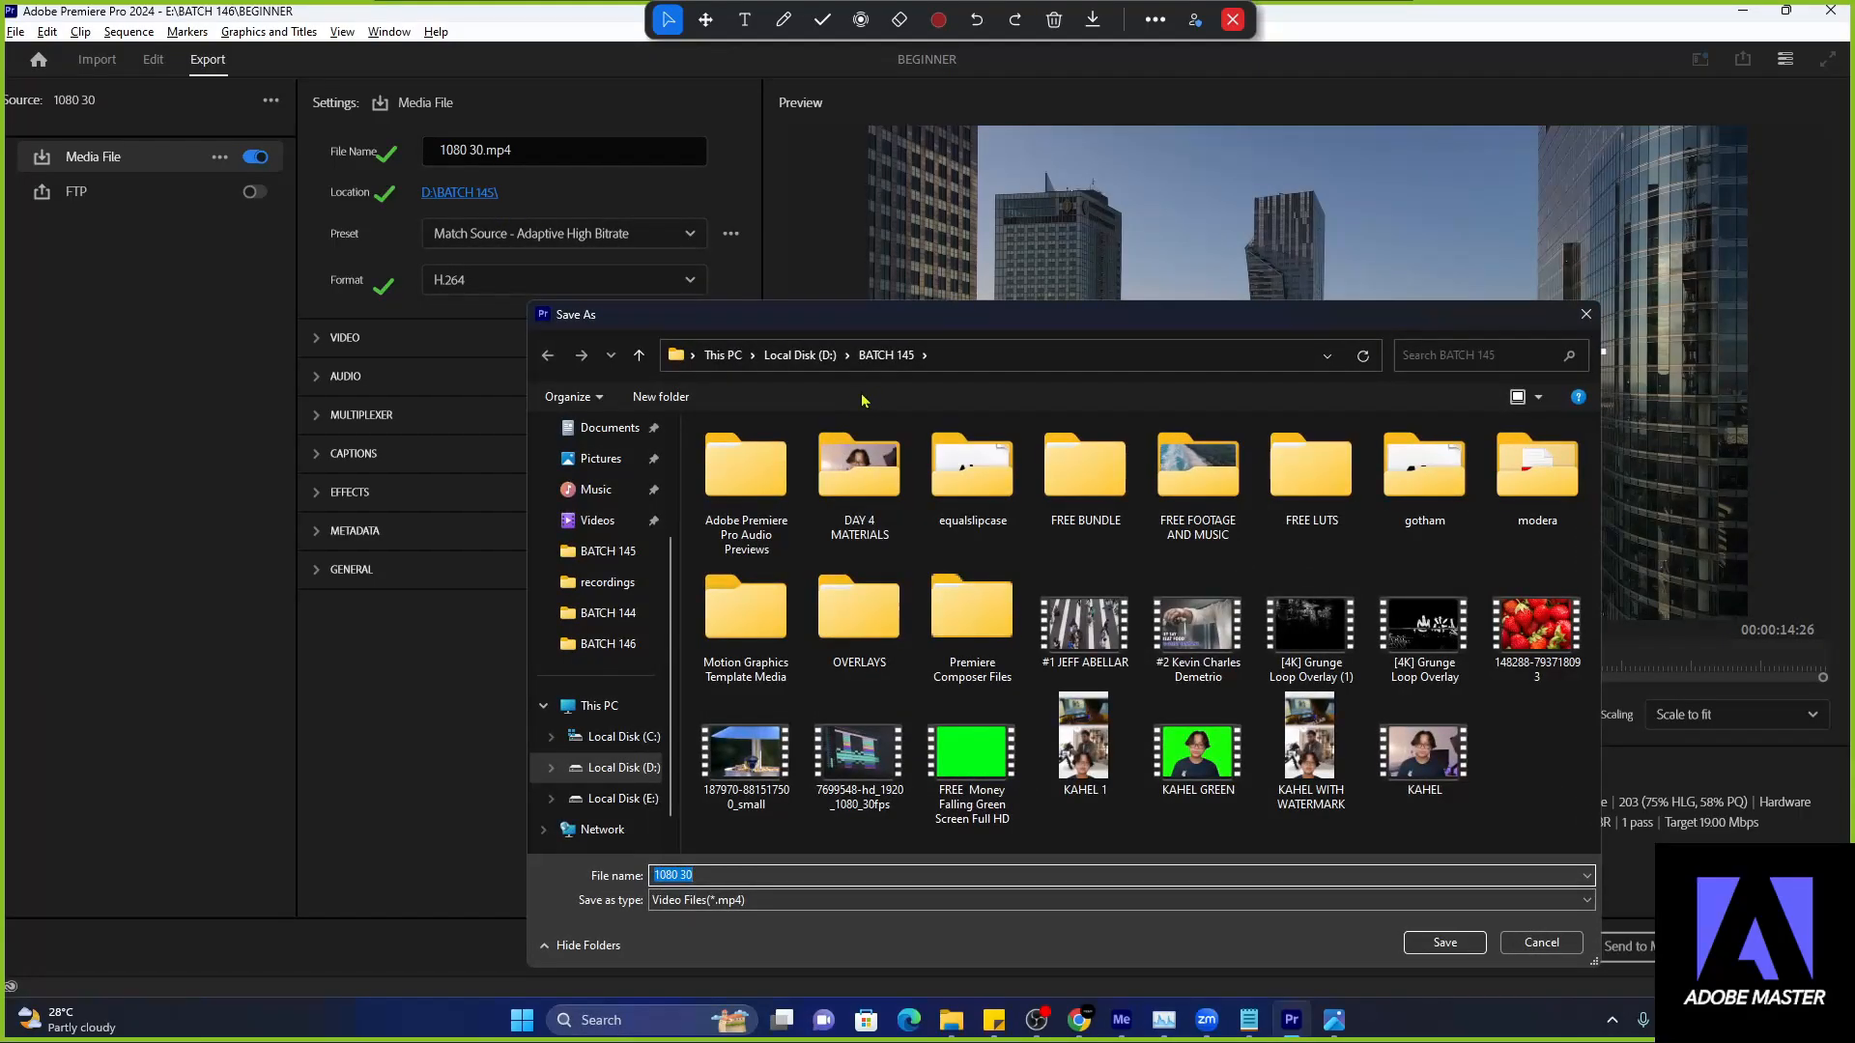
left_click(614, 658)
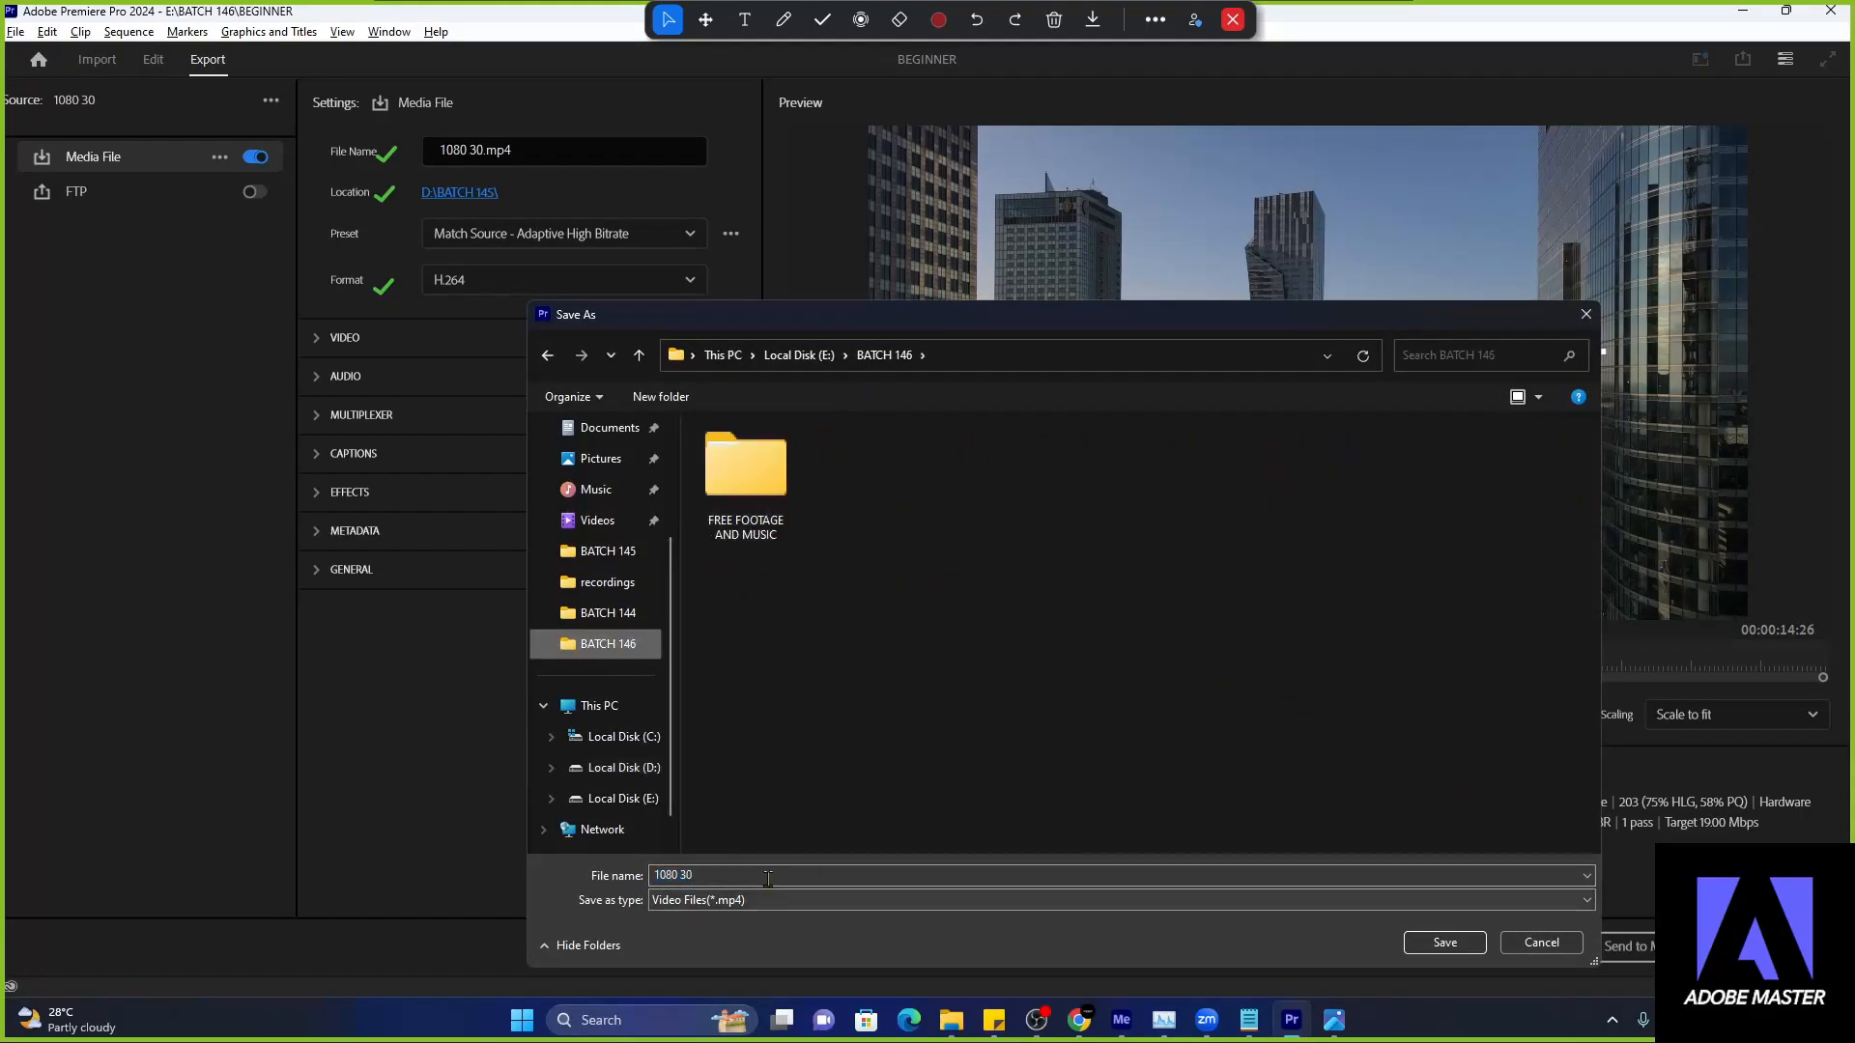
left_click(758, 875)
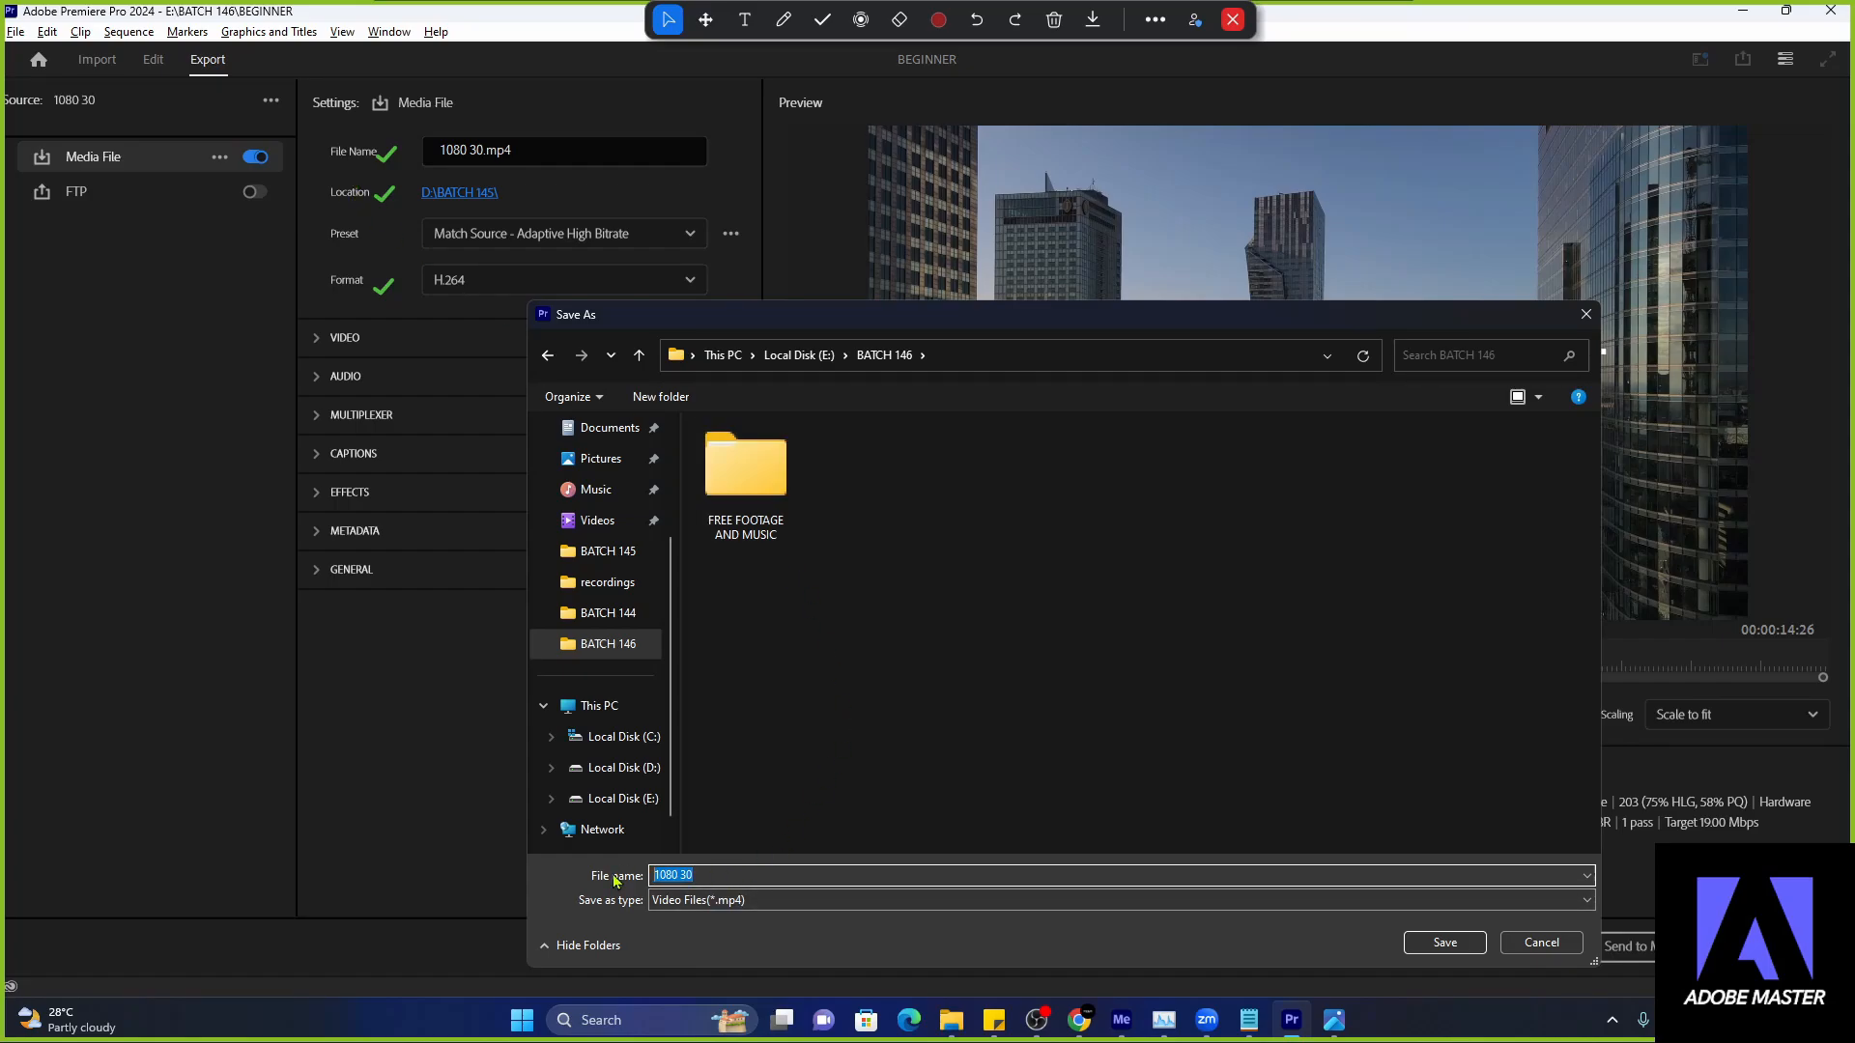
type("#")
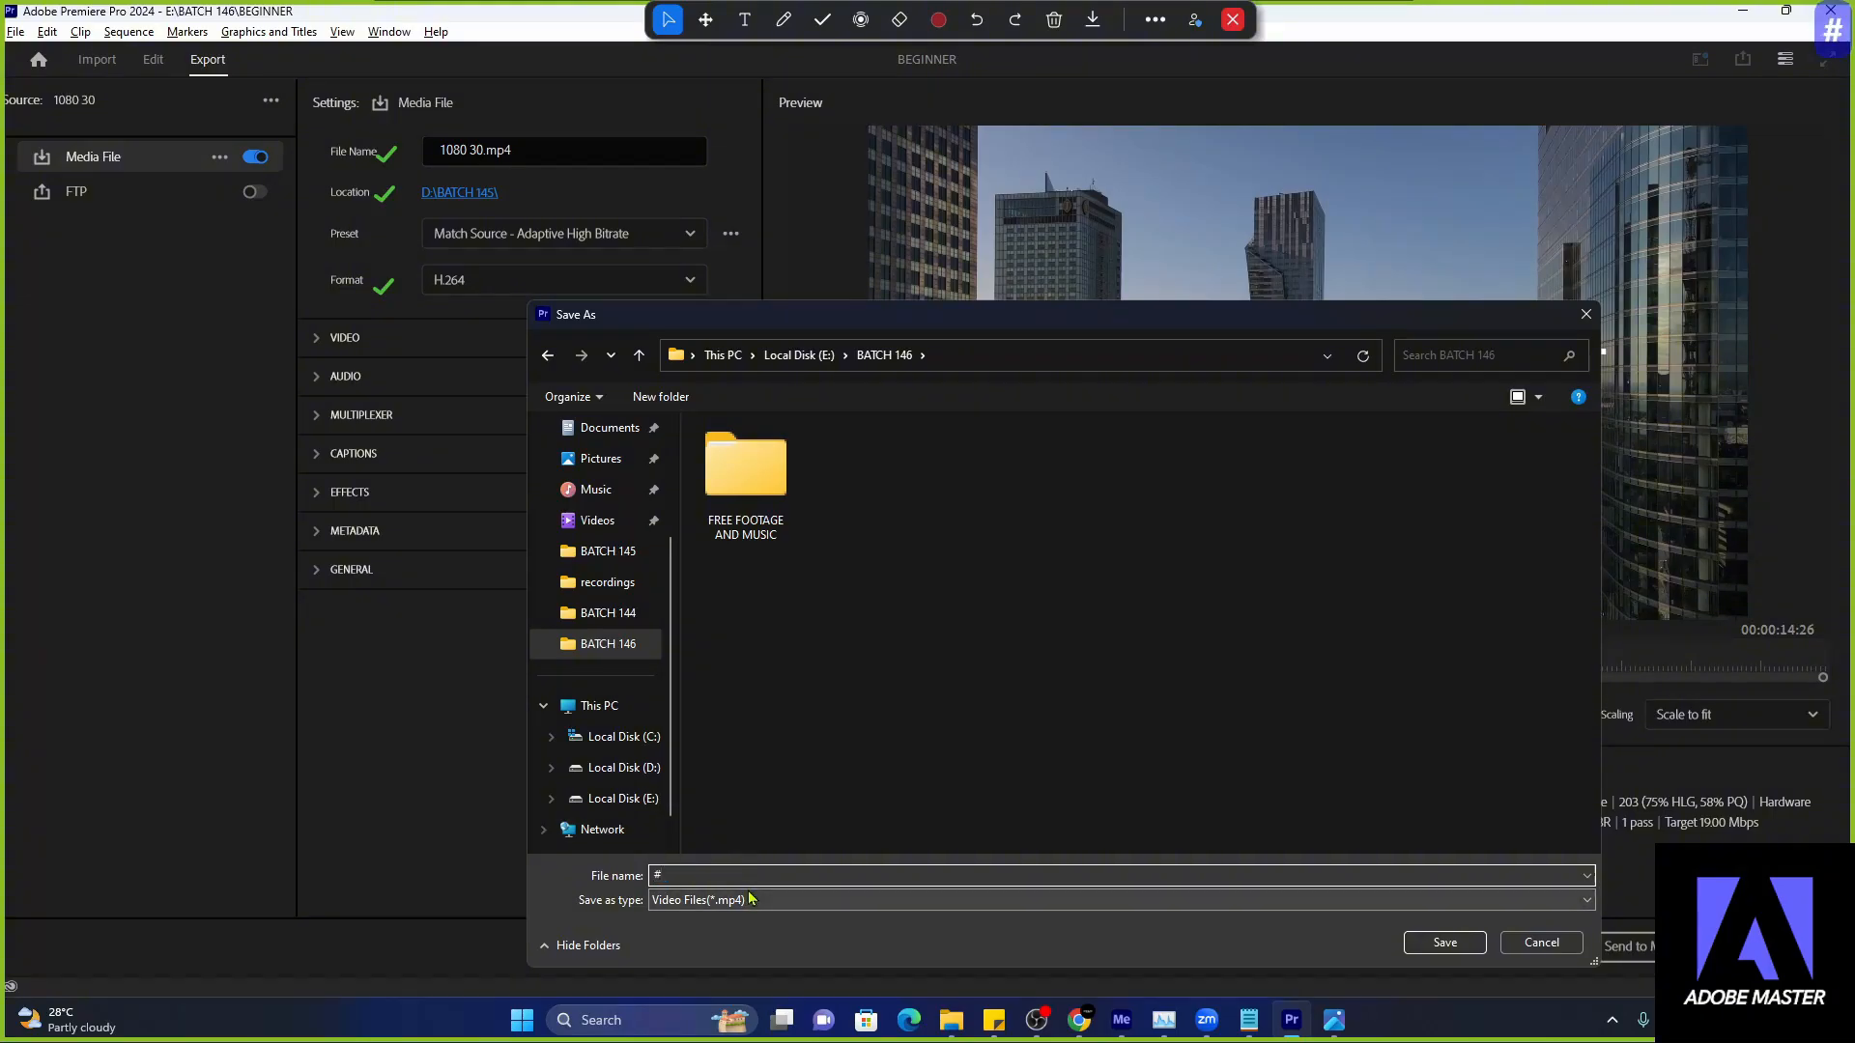
type("1")
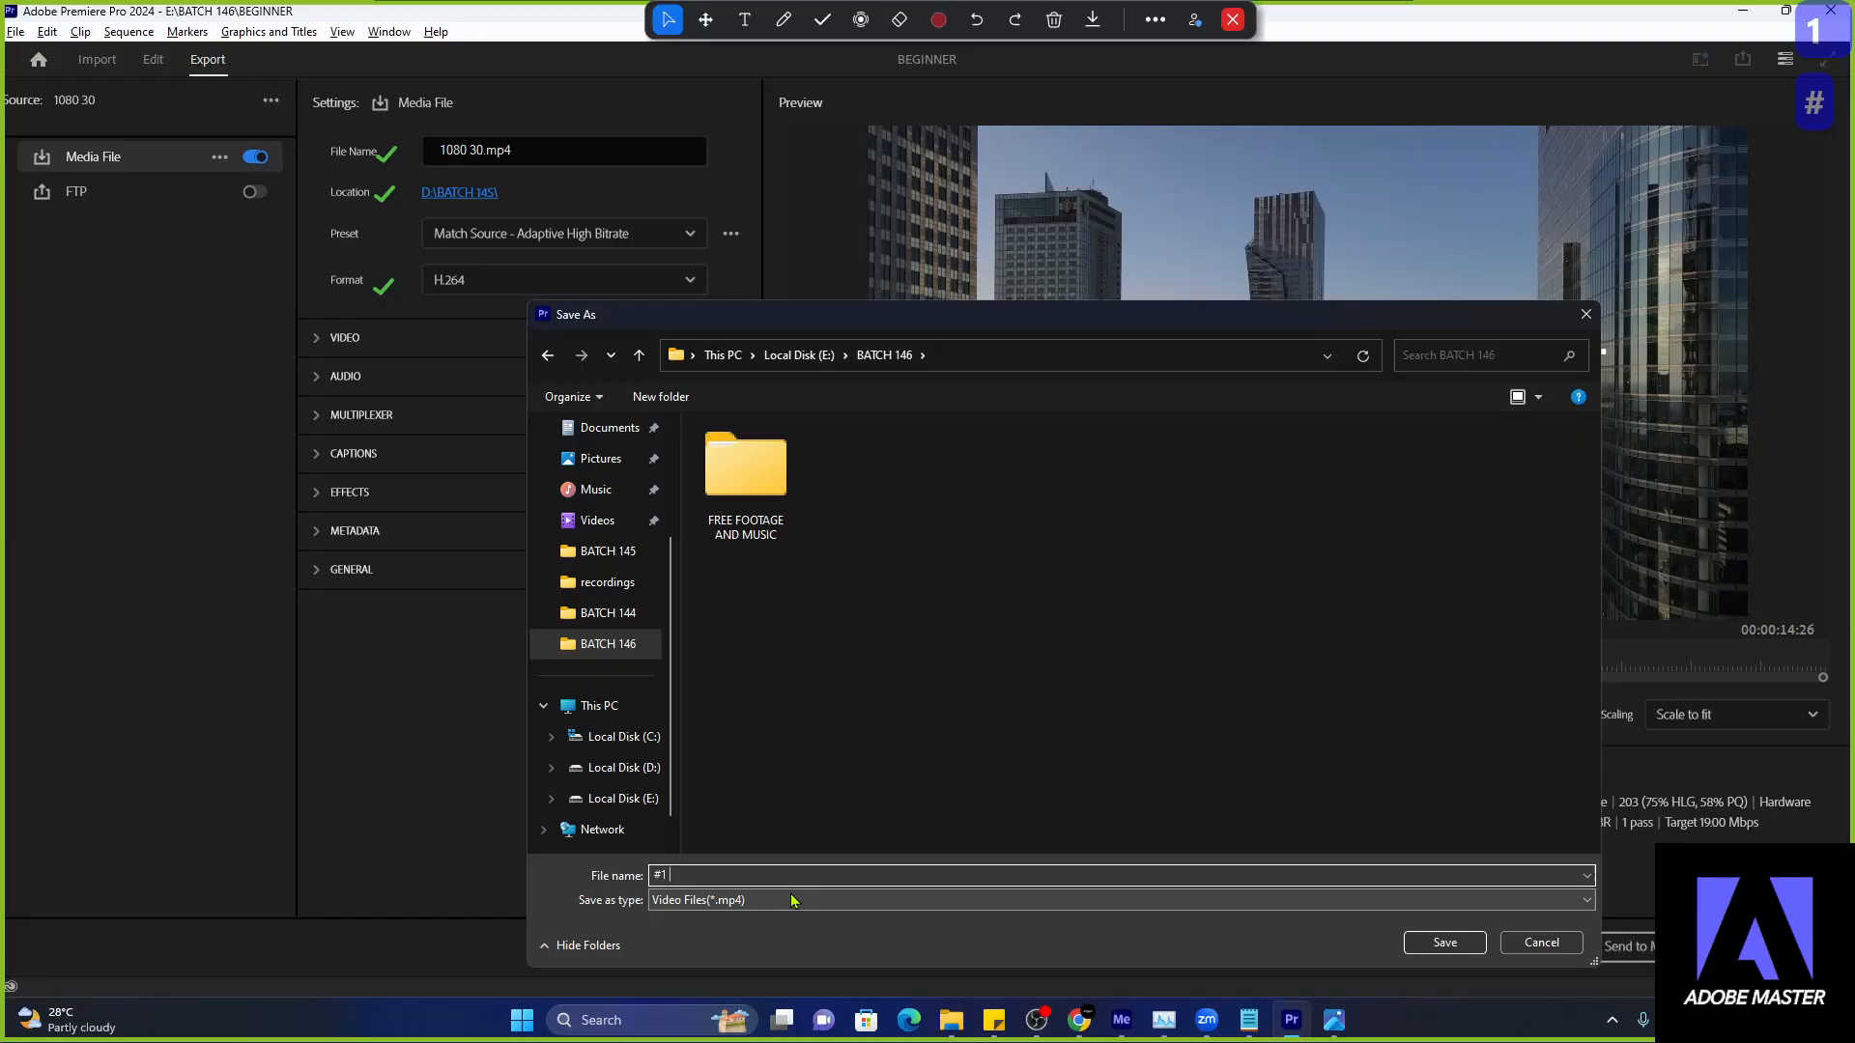
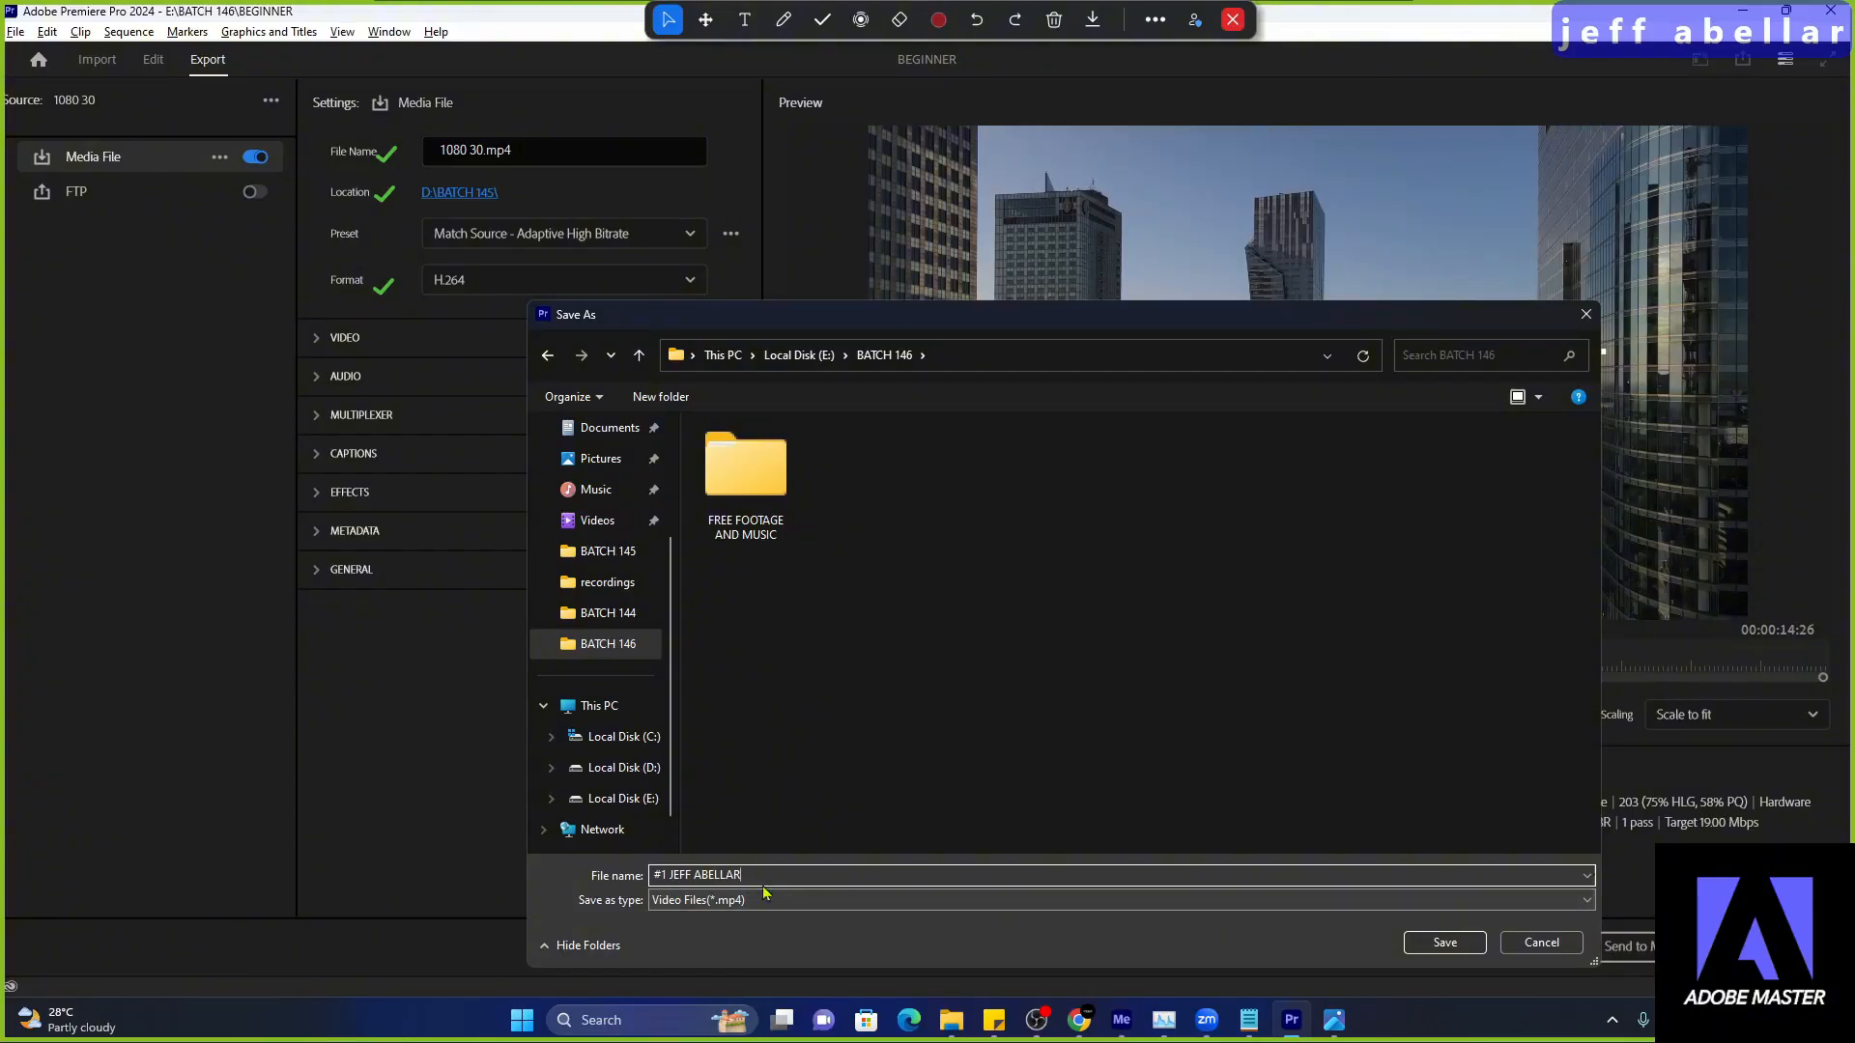
left_click_drag(768, 876, 673, 877)
left_click(812, 880)
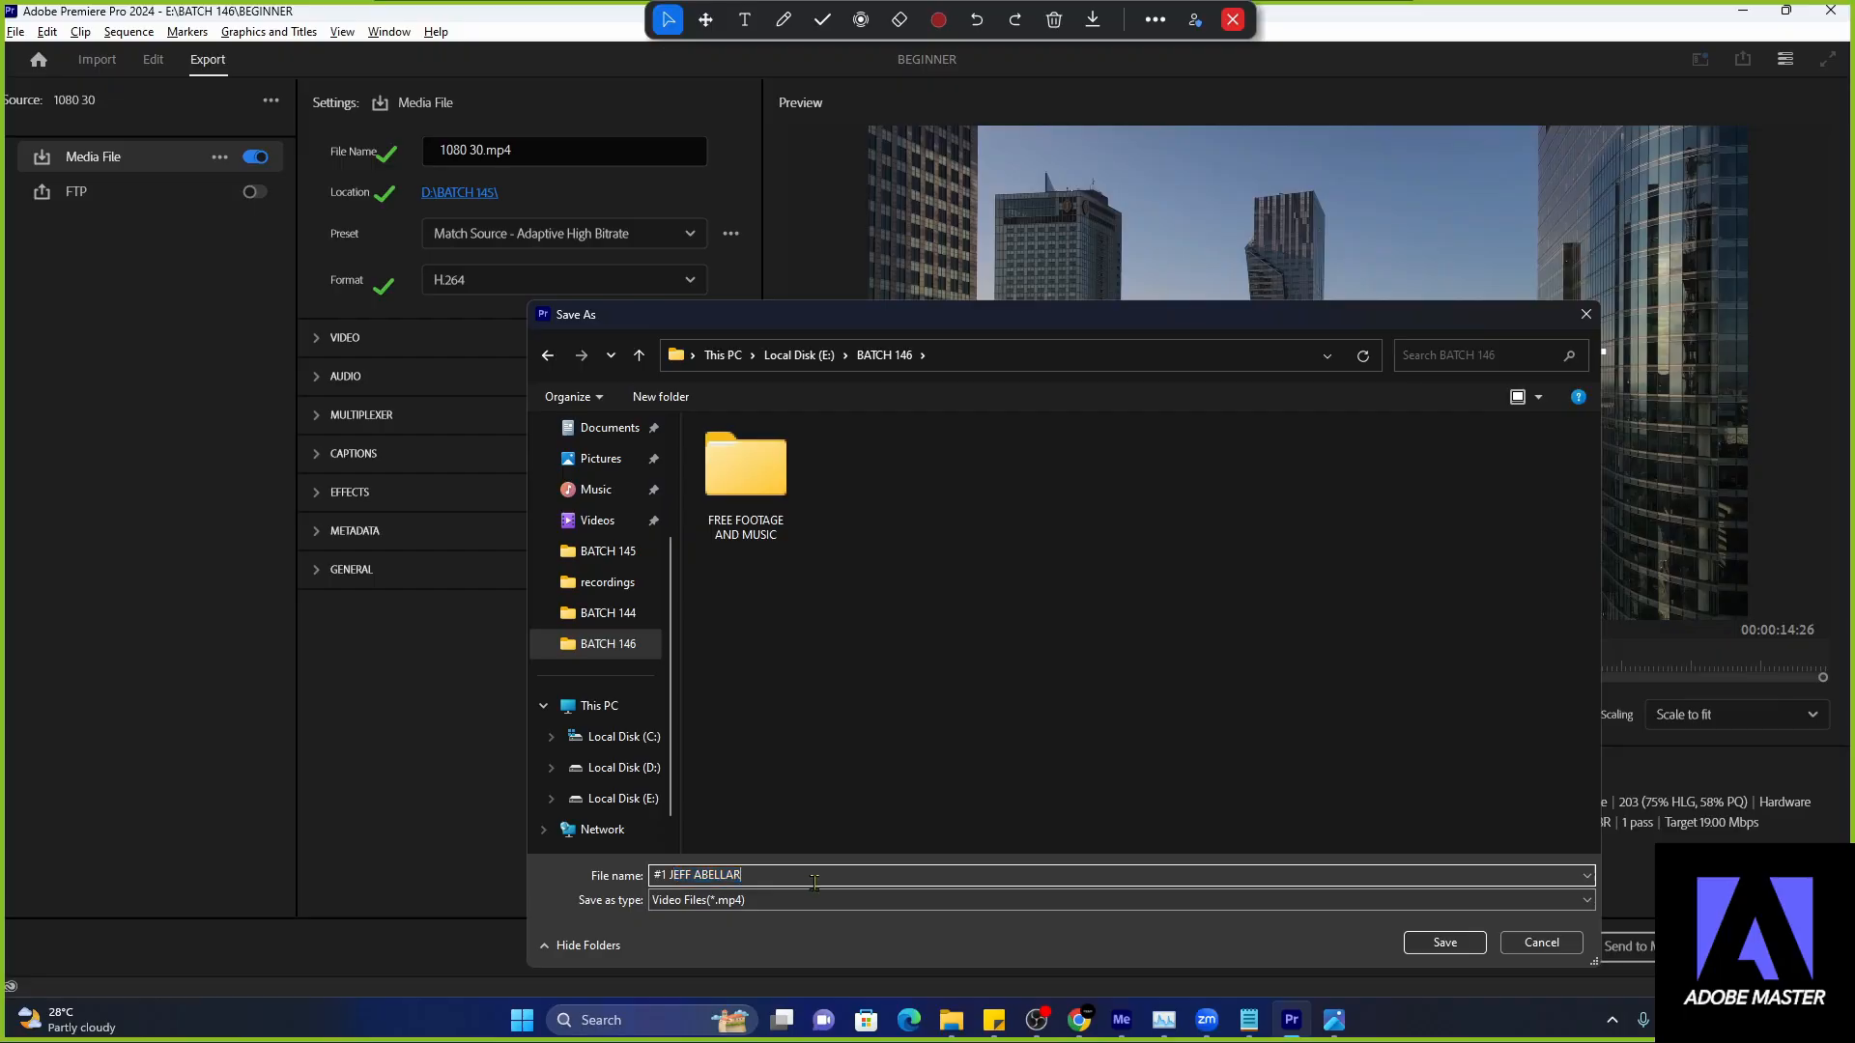
left_click(1442, 945)
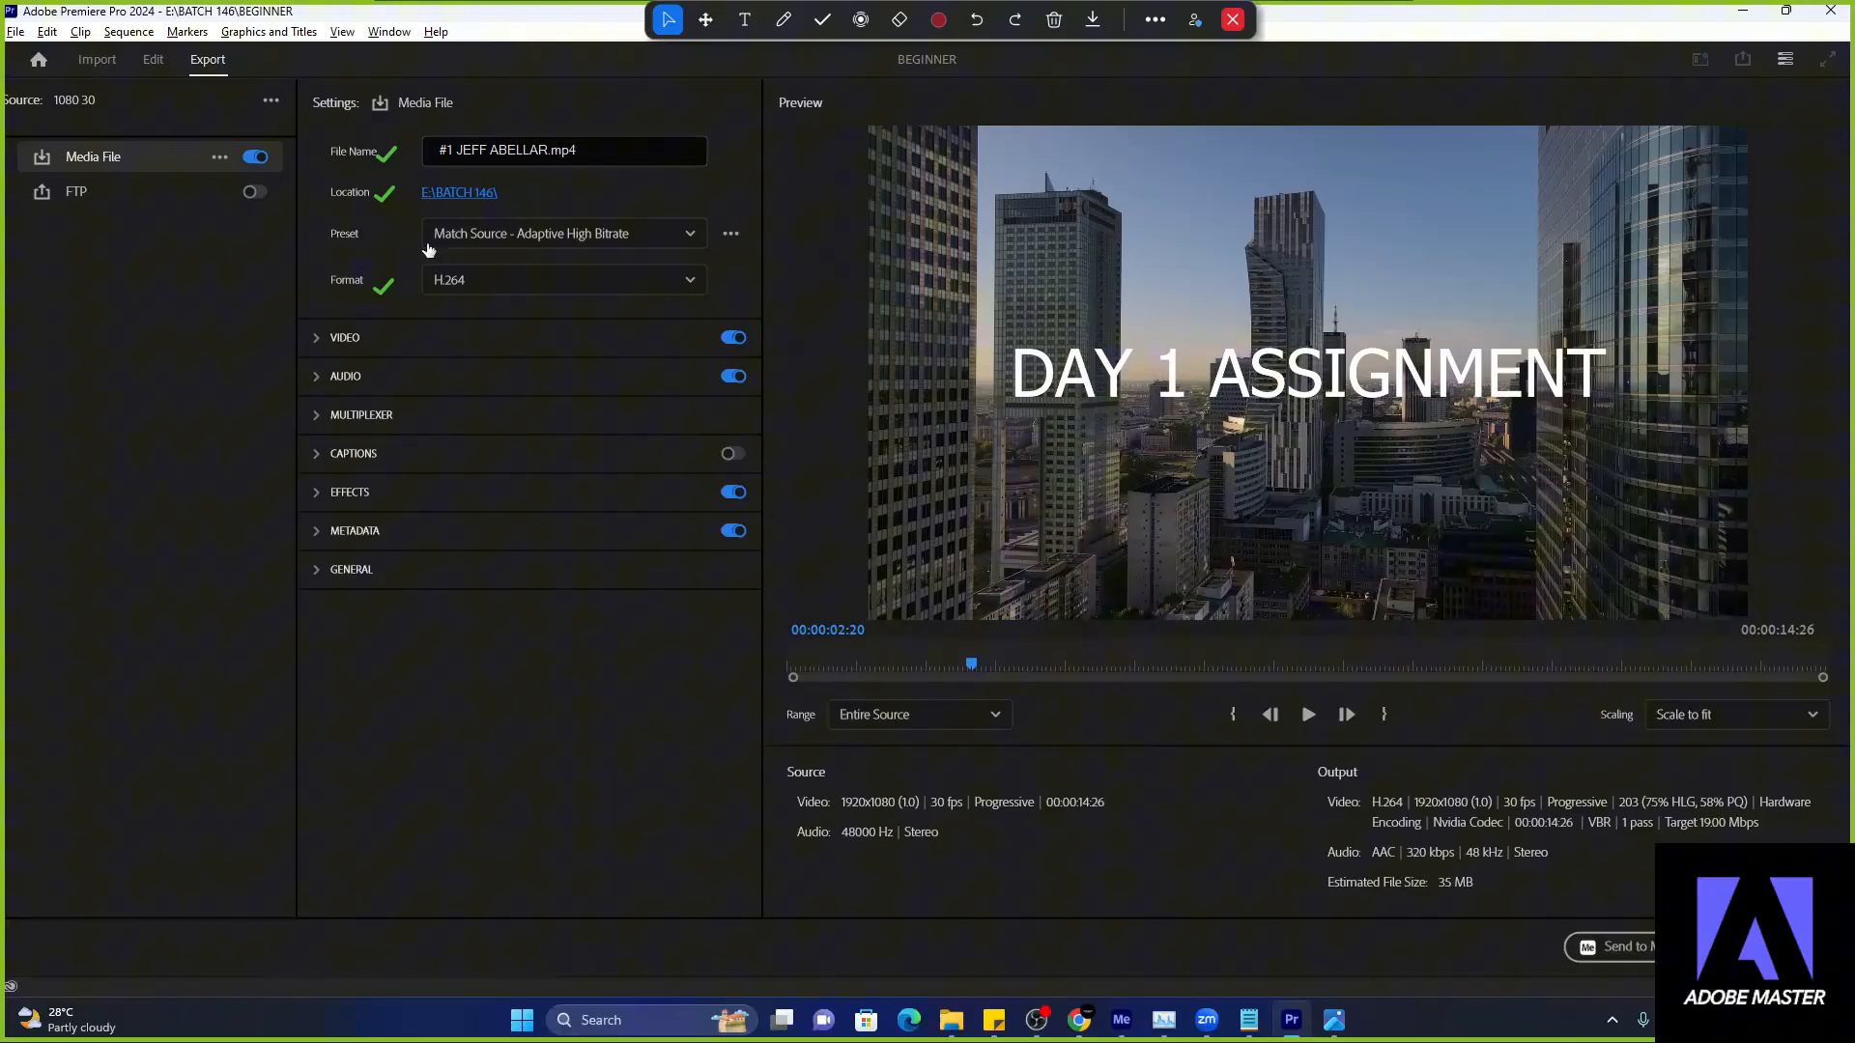
- Try MPEG4 as the export format for the media file
left_click(512, 280)
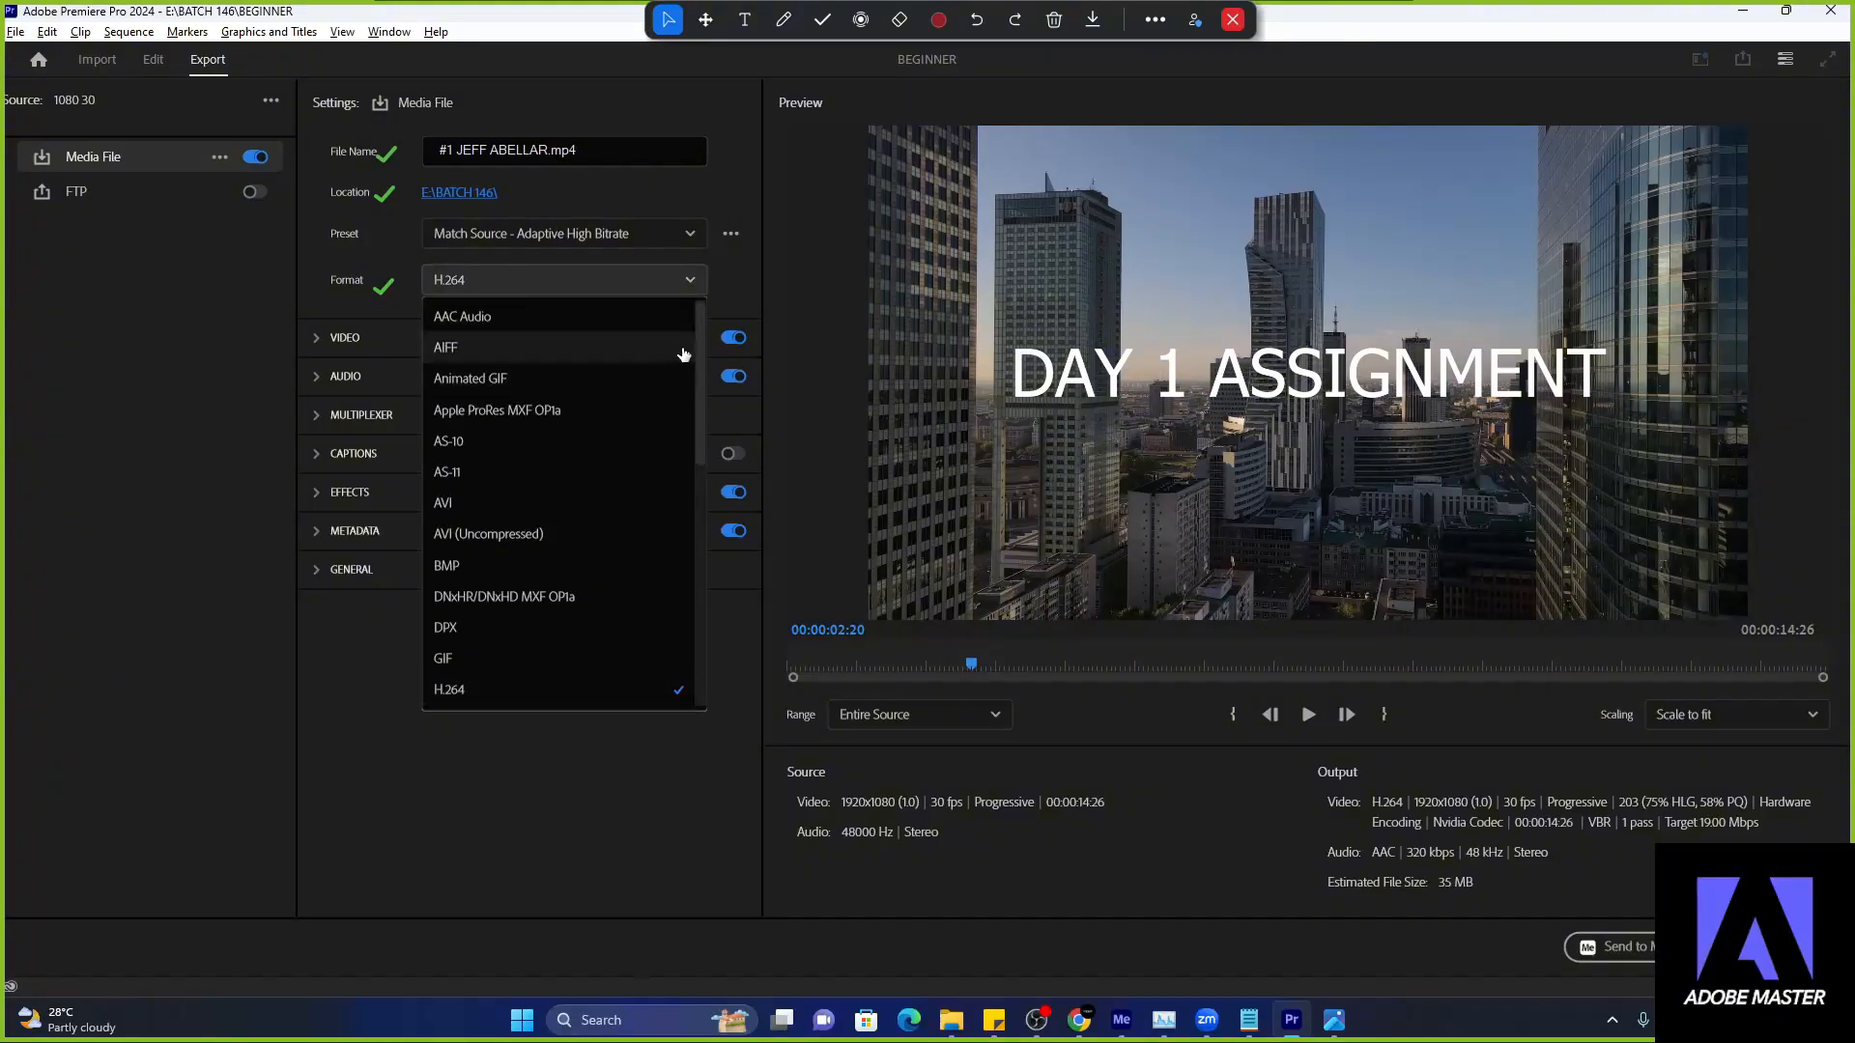
scroll(702, 434, "down", 2)
scroll(702, 435, "down", 1)
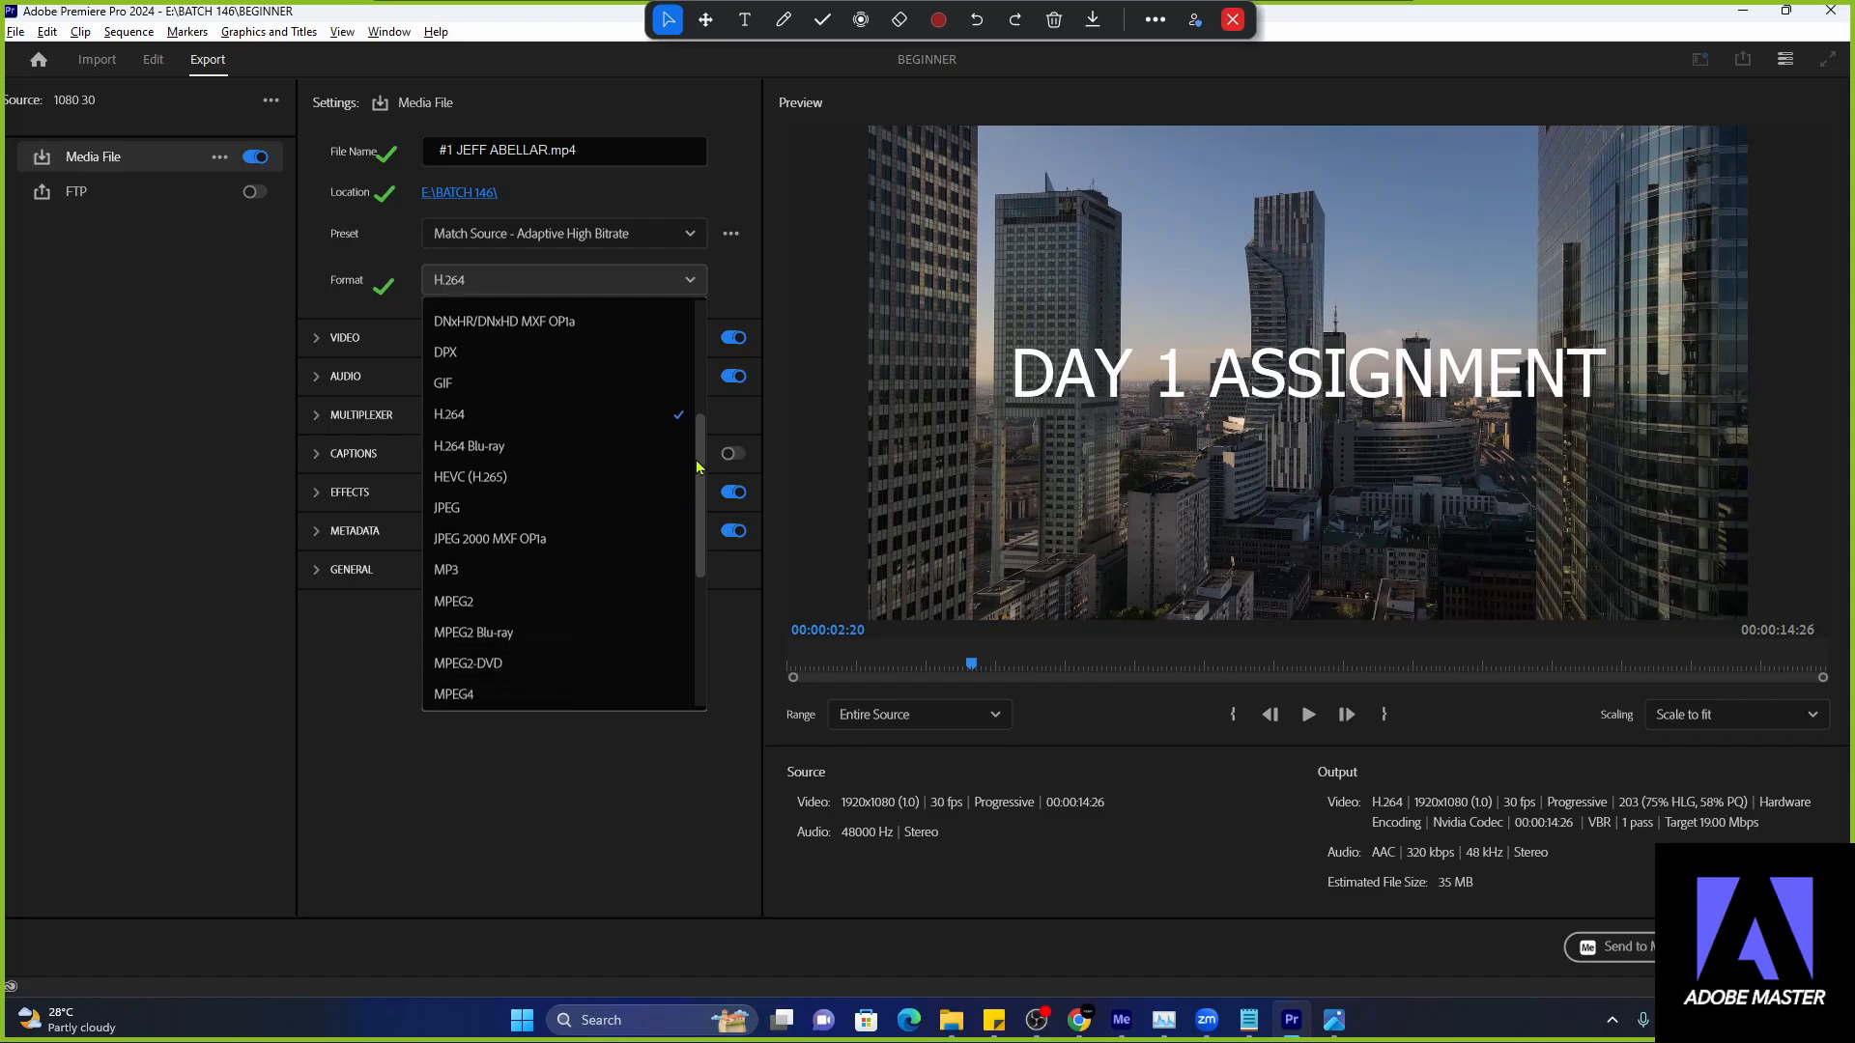
scroll(484, 638, "down", 1)
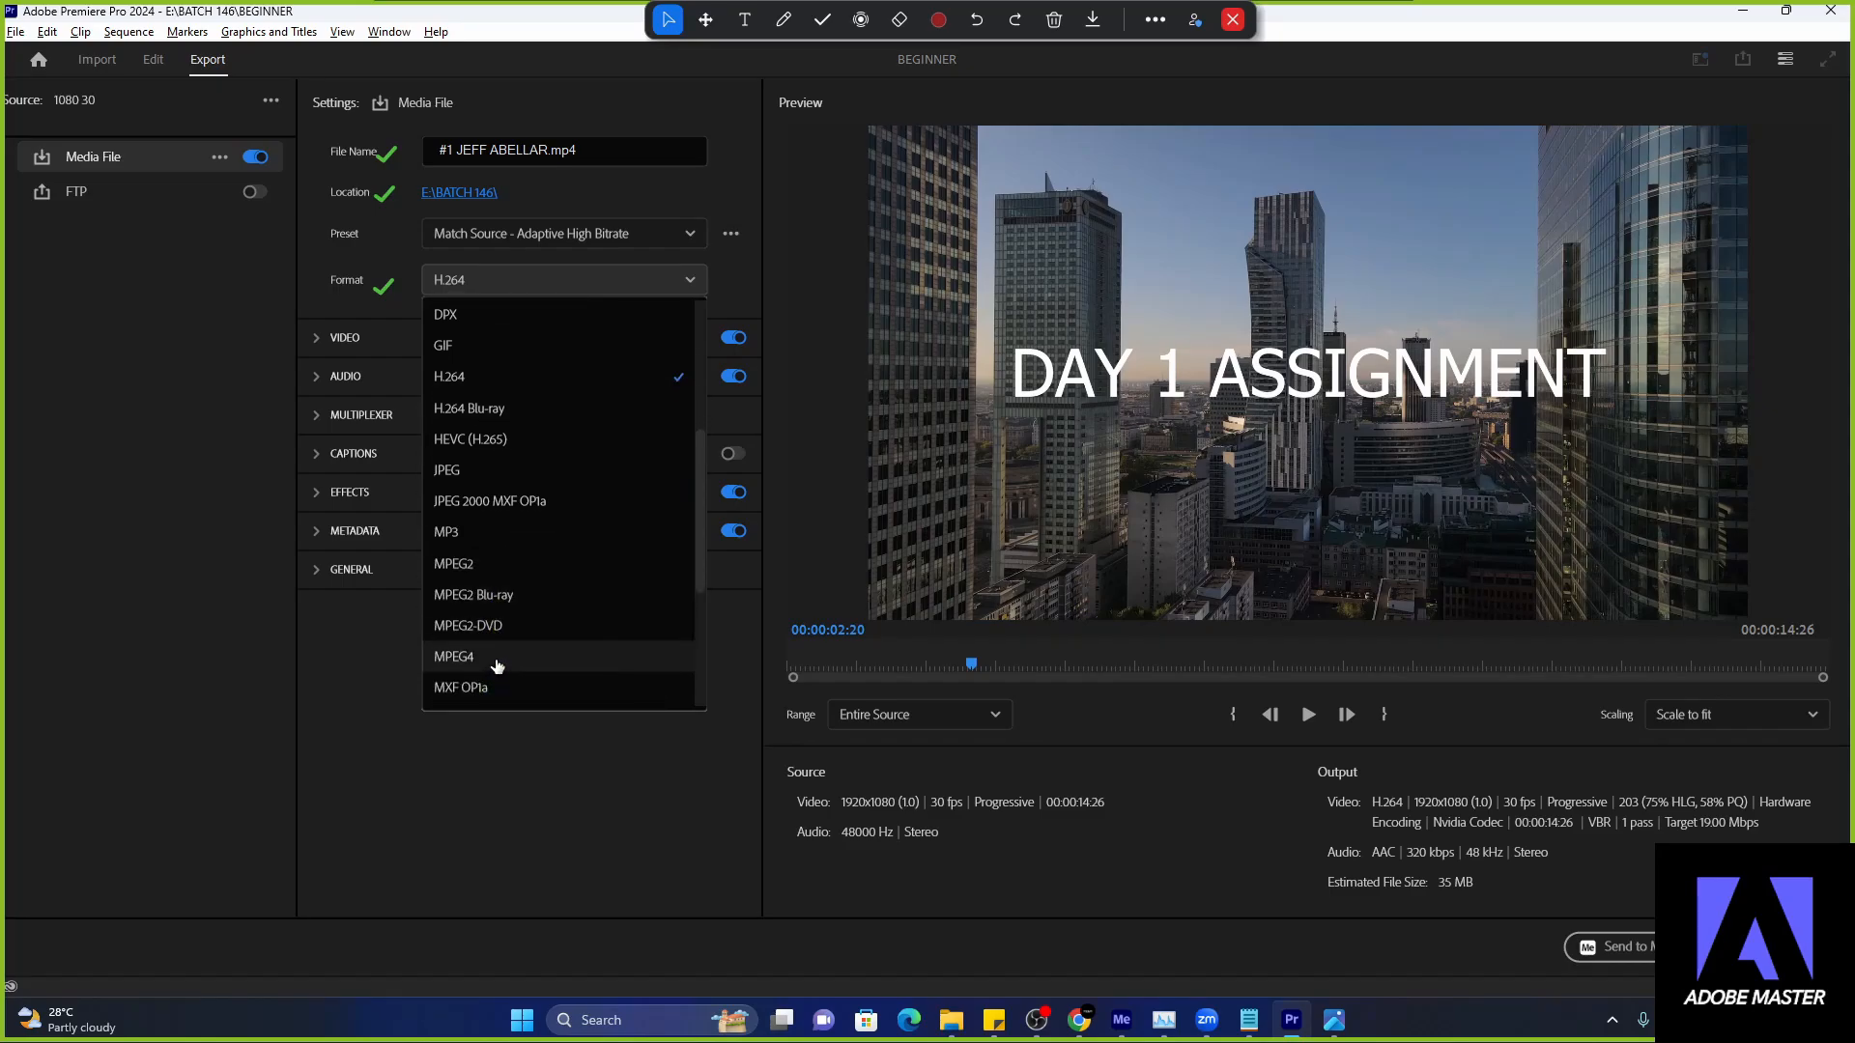
left_click(488, 665)
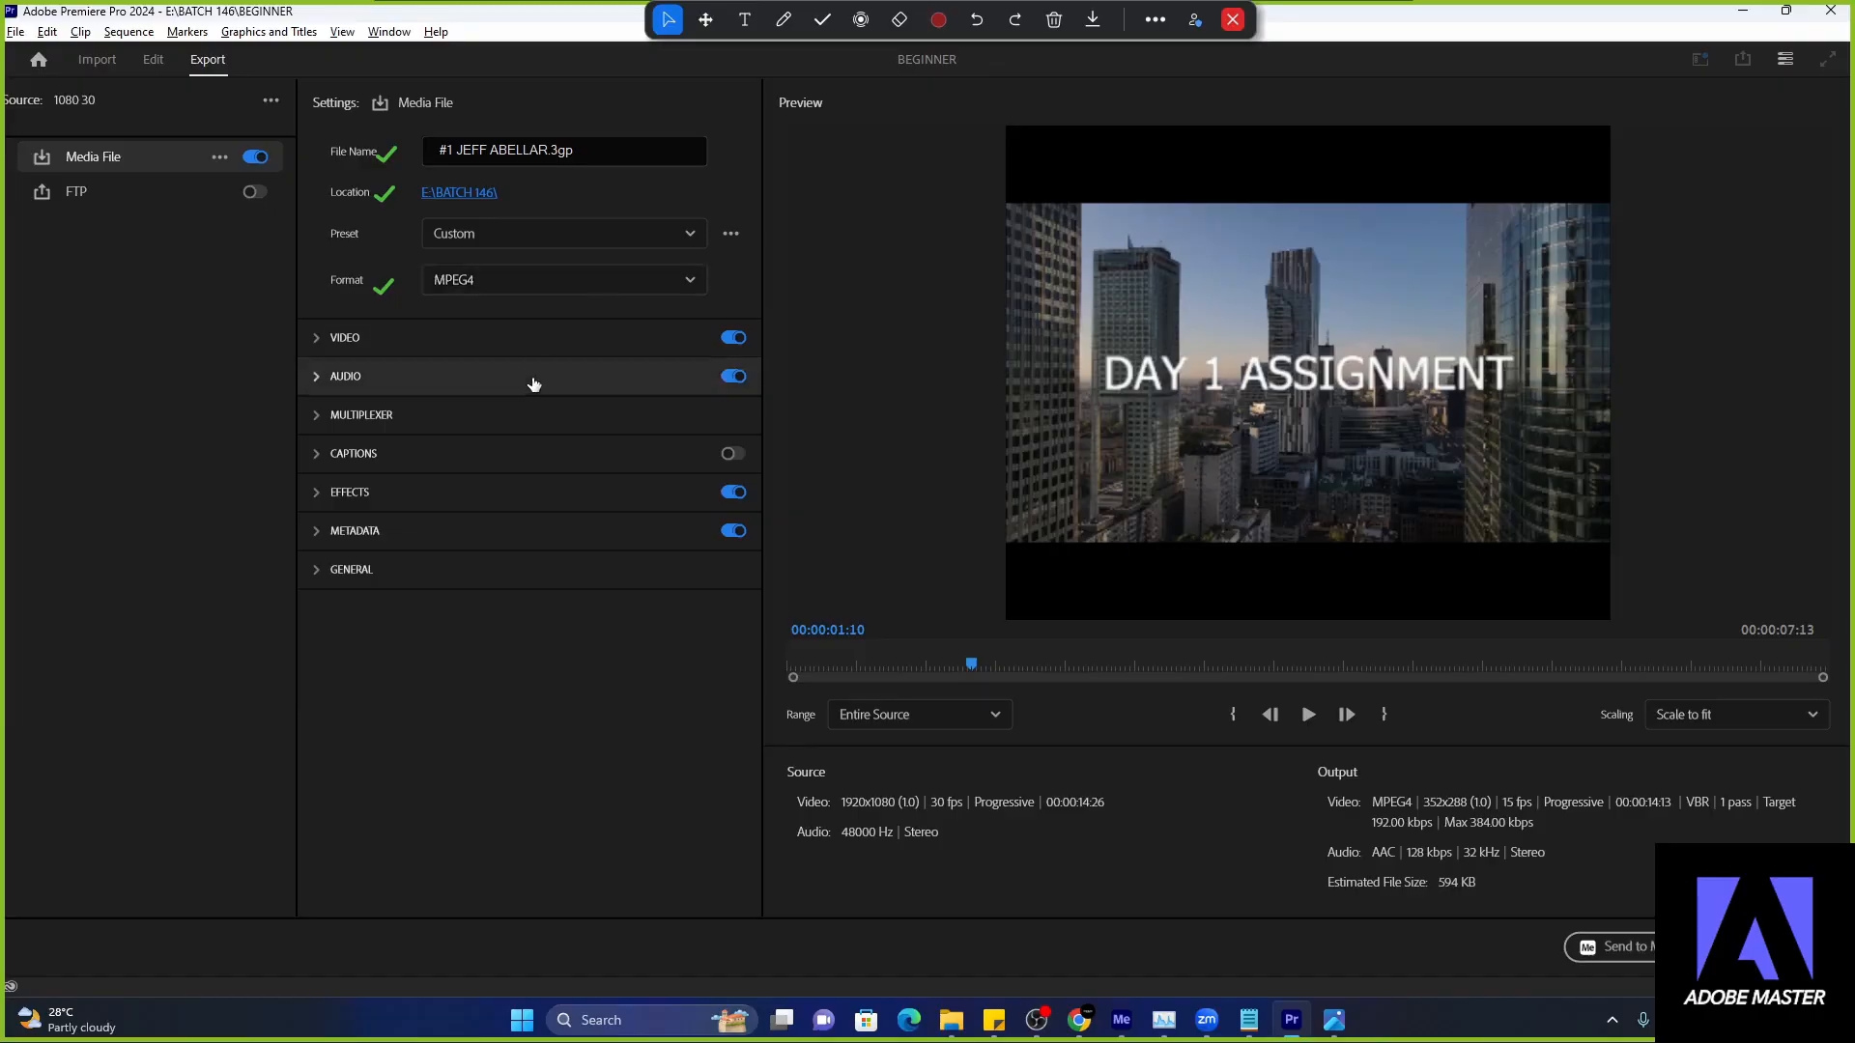
- Set the export format to H.264 and export the sequence
left_click(547, 293)
scroll(637, 447, "down", 3)
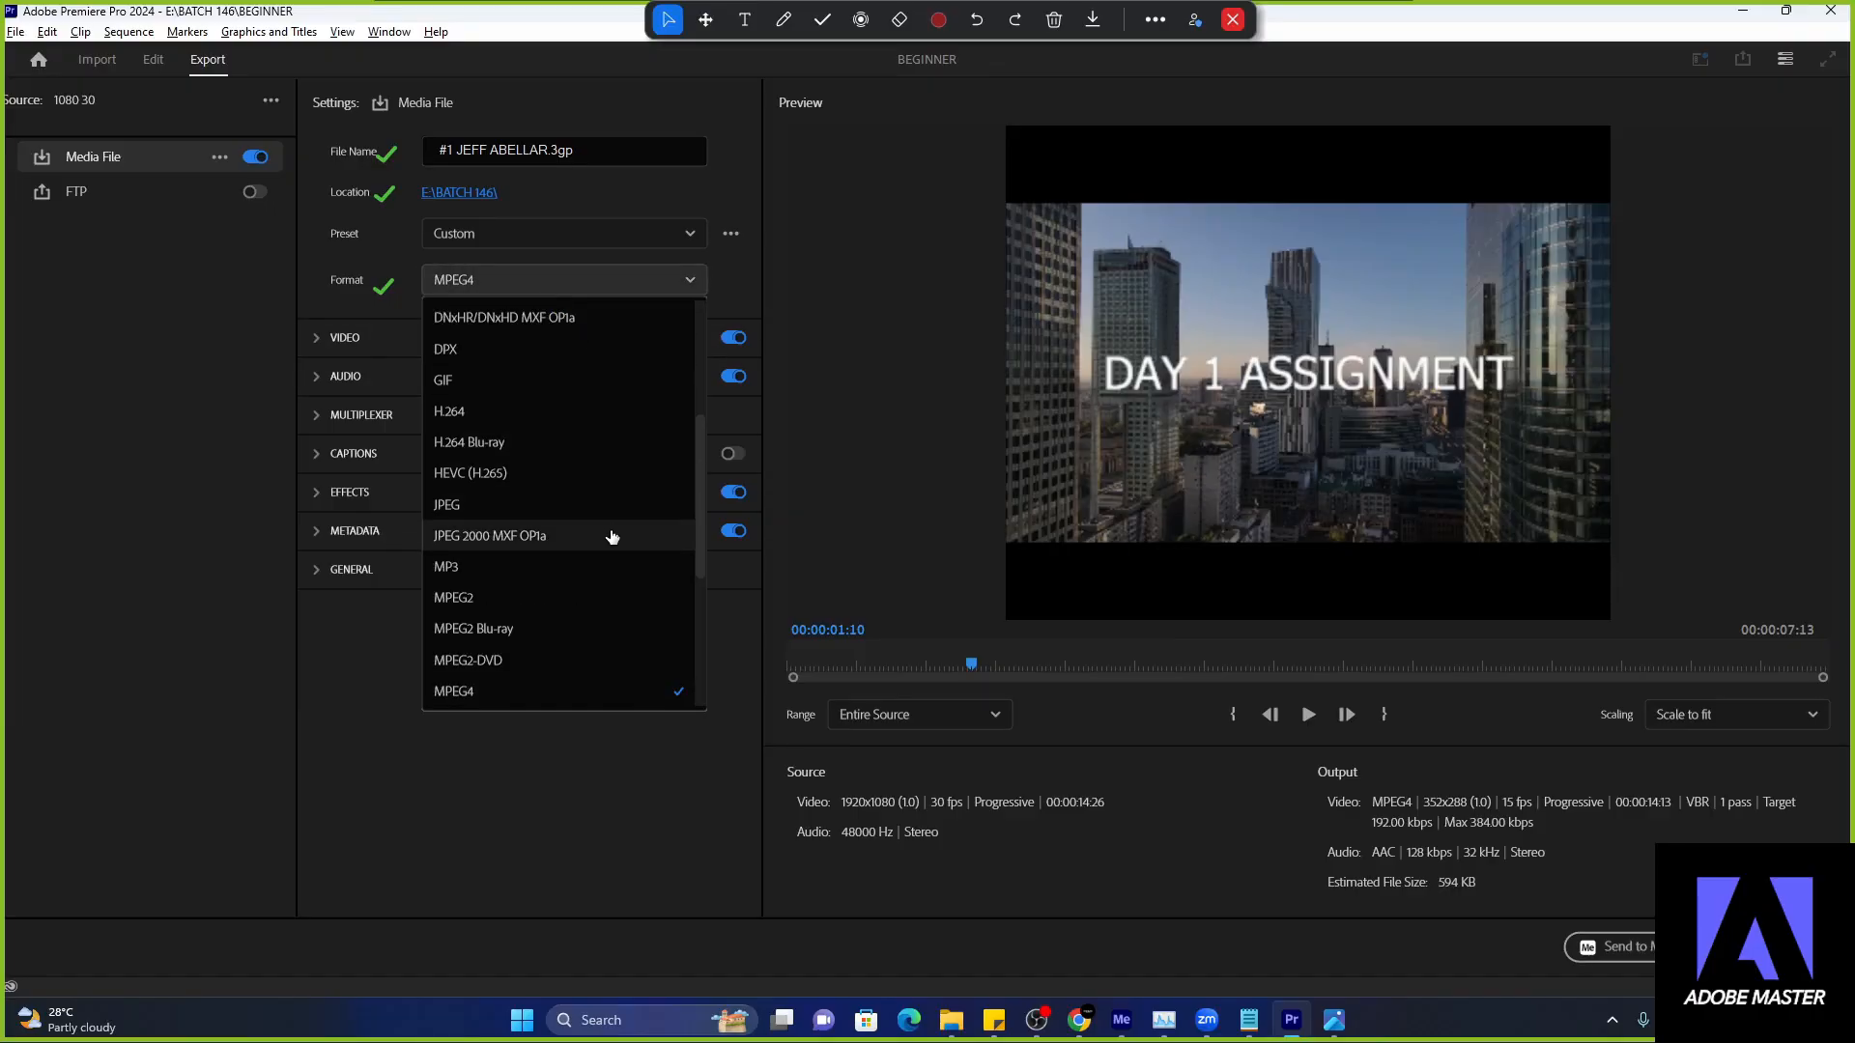
left_click(541, 423)
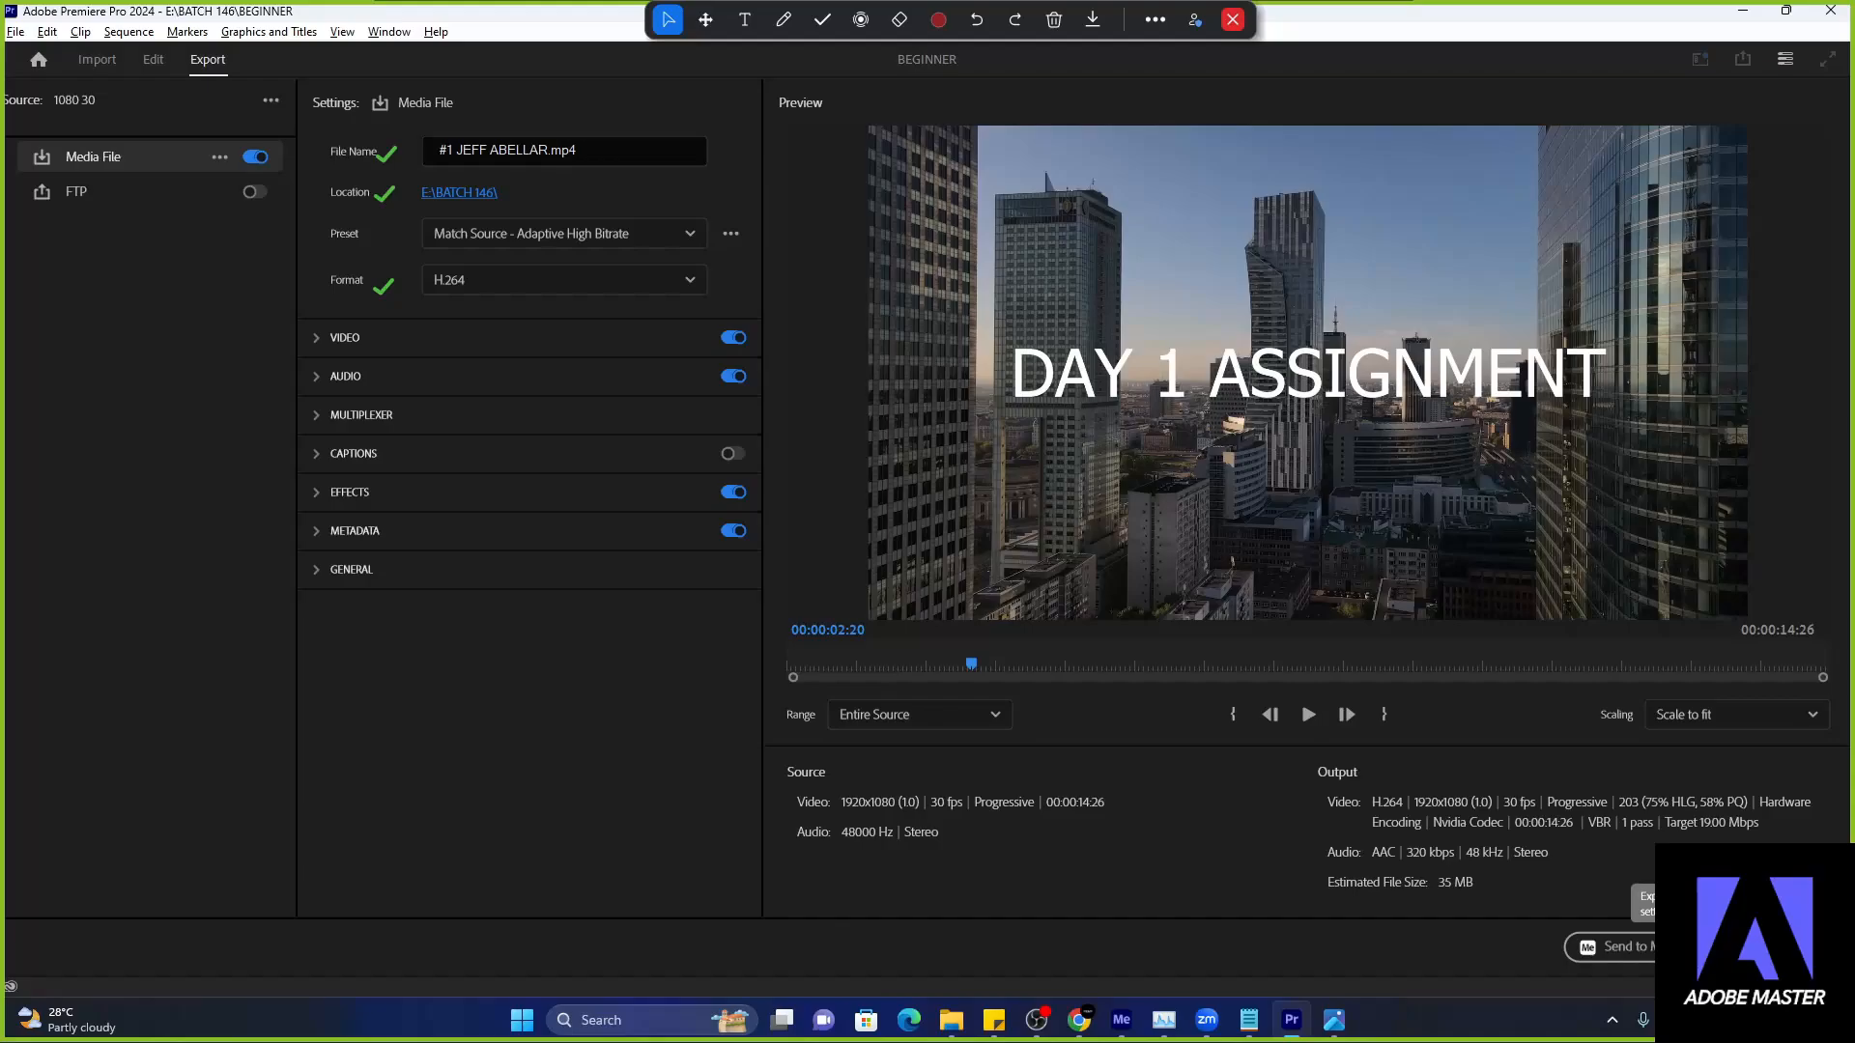
left_click(1777, 947)
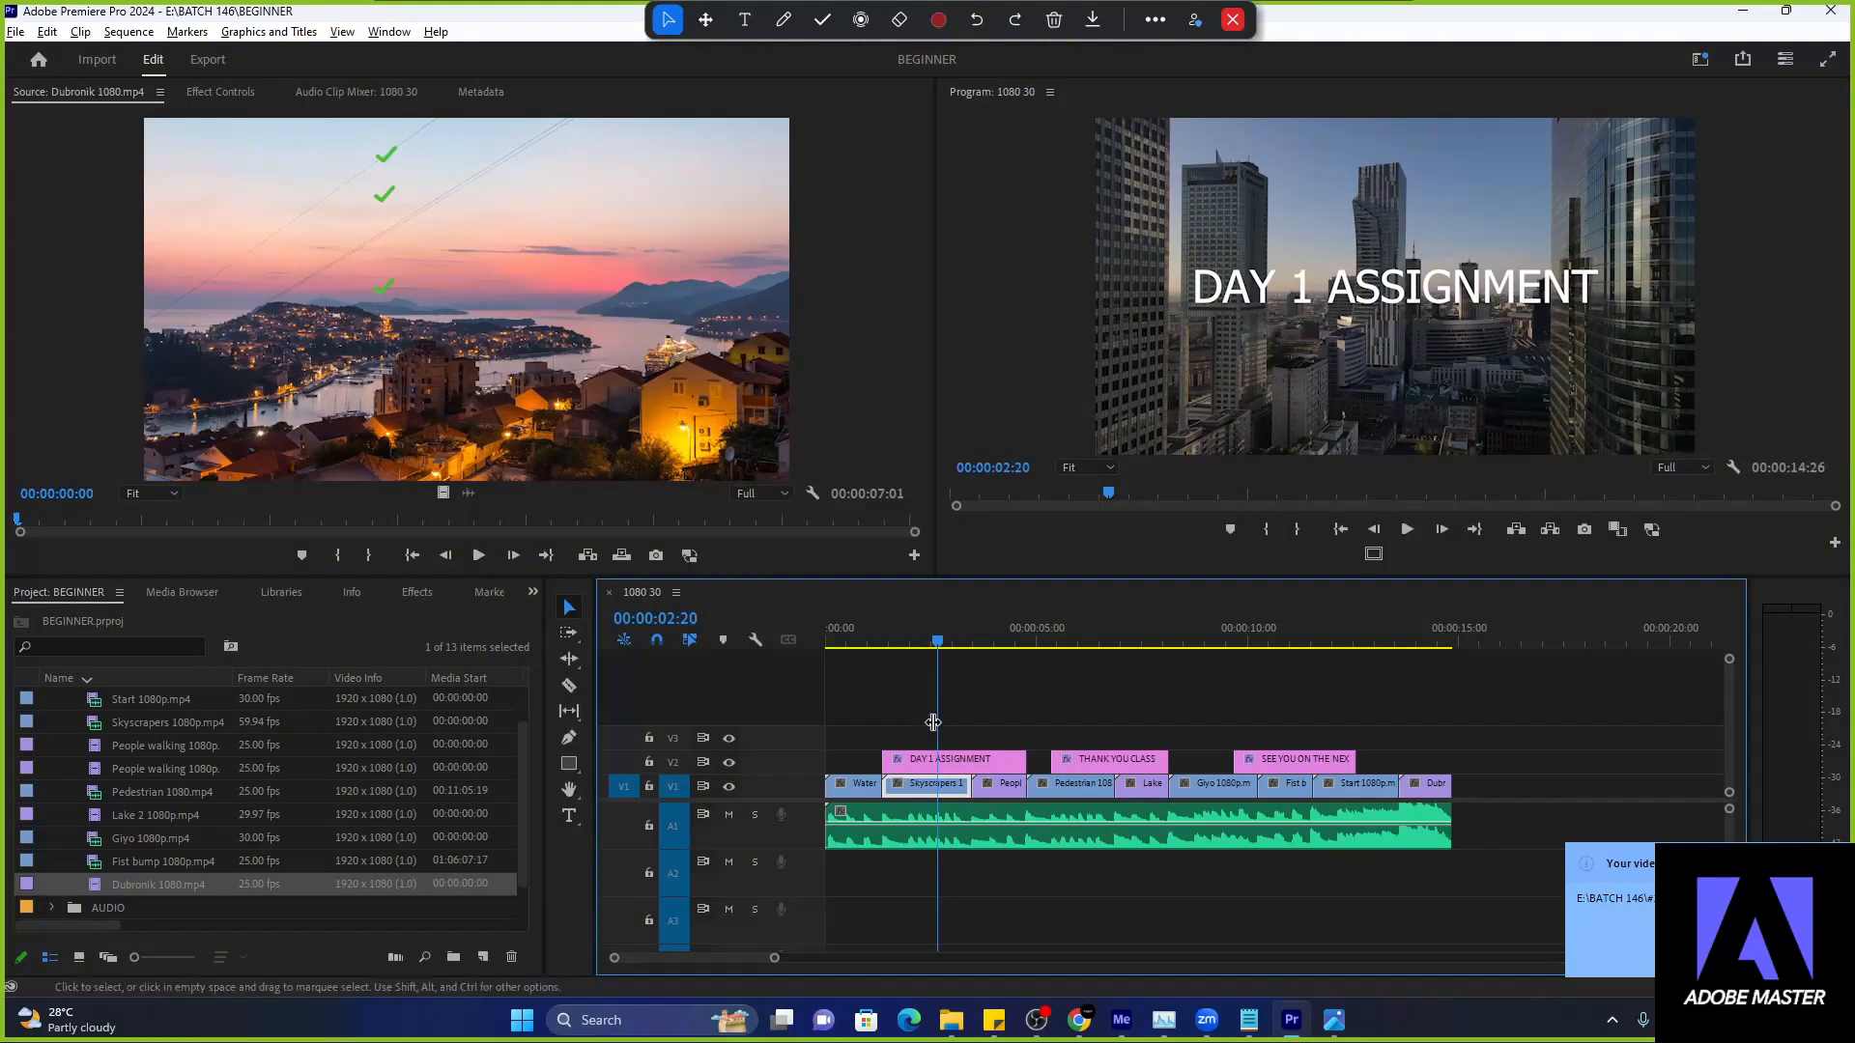
- Switch to File Explorer and open the BATCH 146 folder on Local Disk (E:)
left_click(952, 1022)
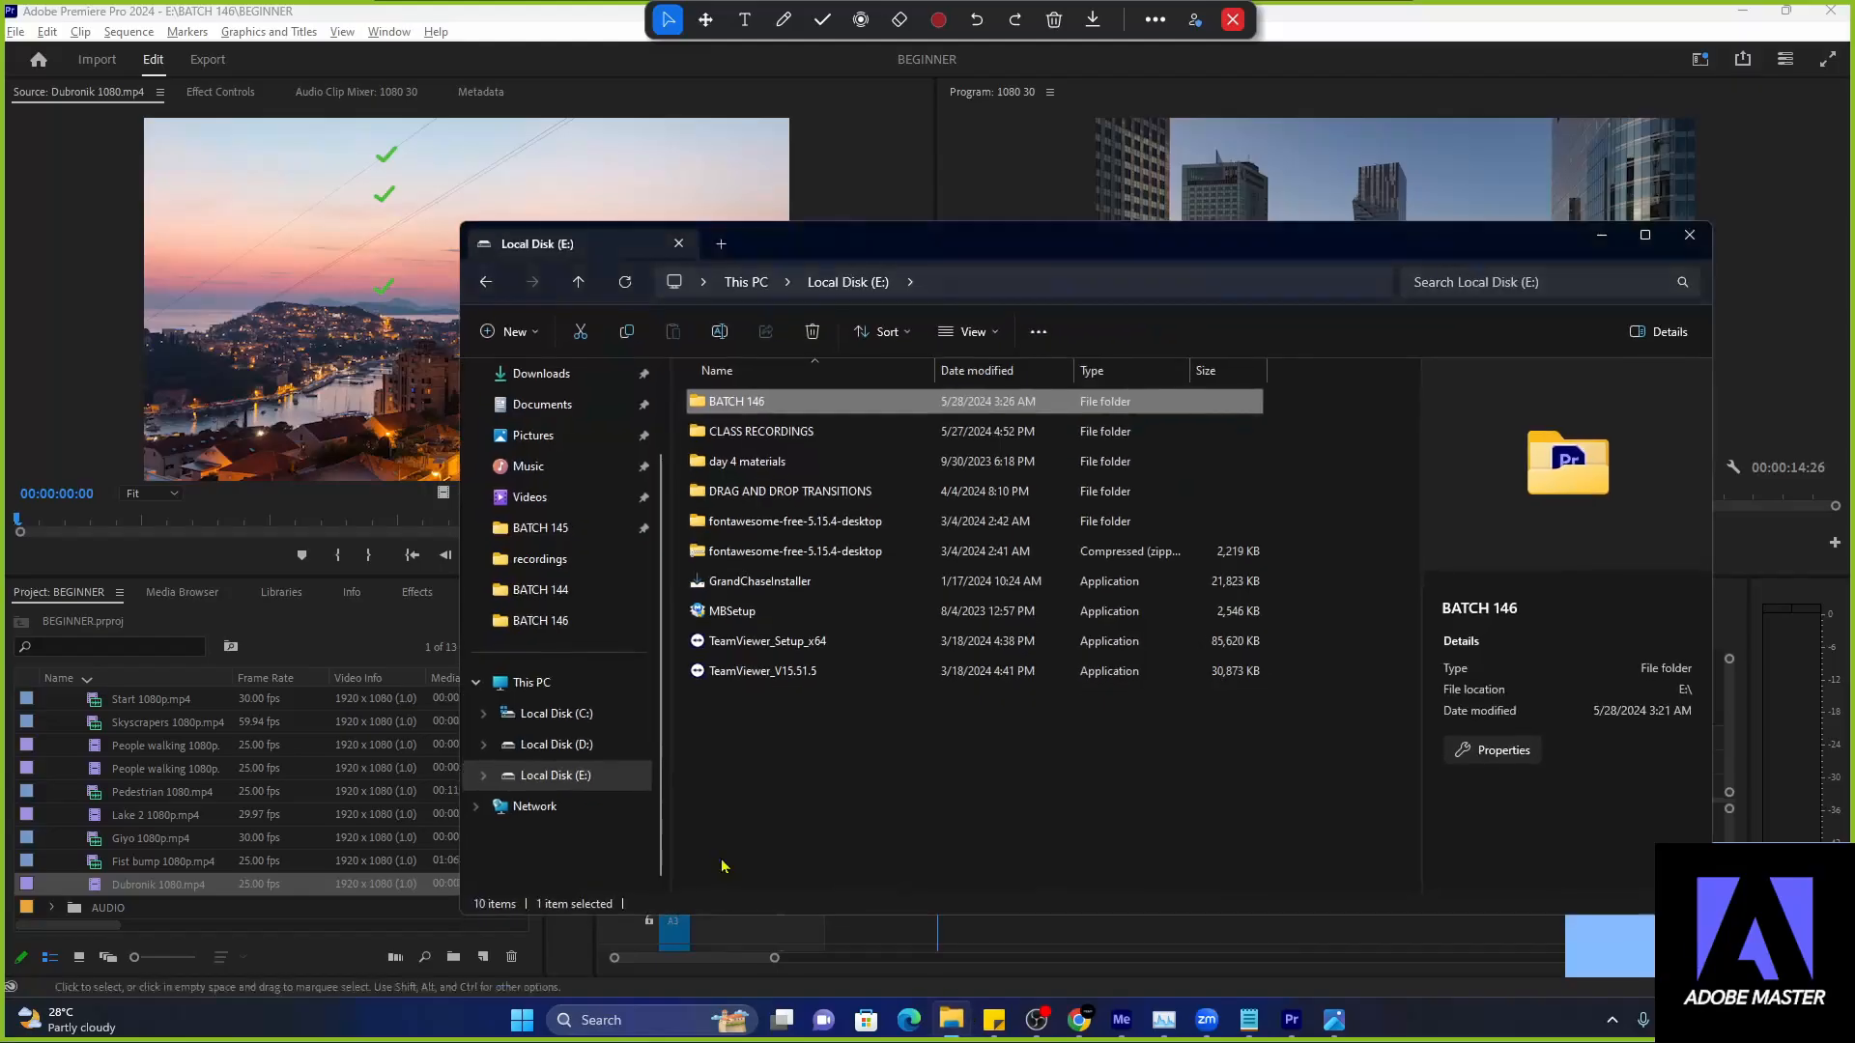
left_click(545, 745)
left_click(592, 777)
double_click(744, 401)
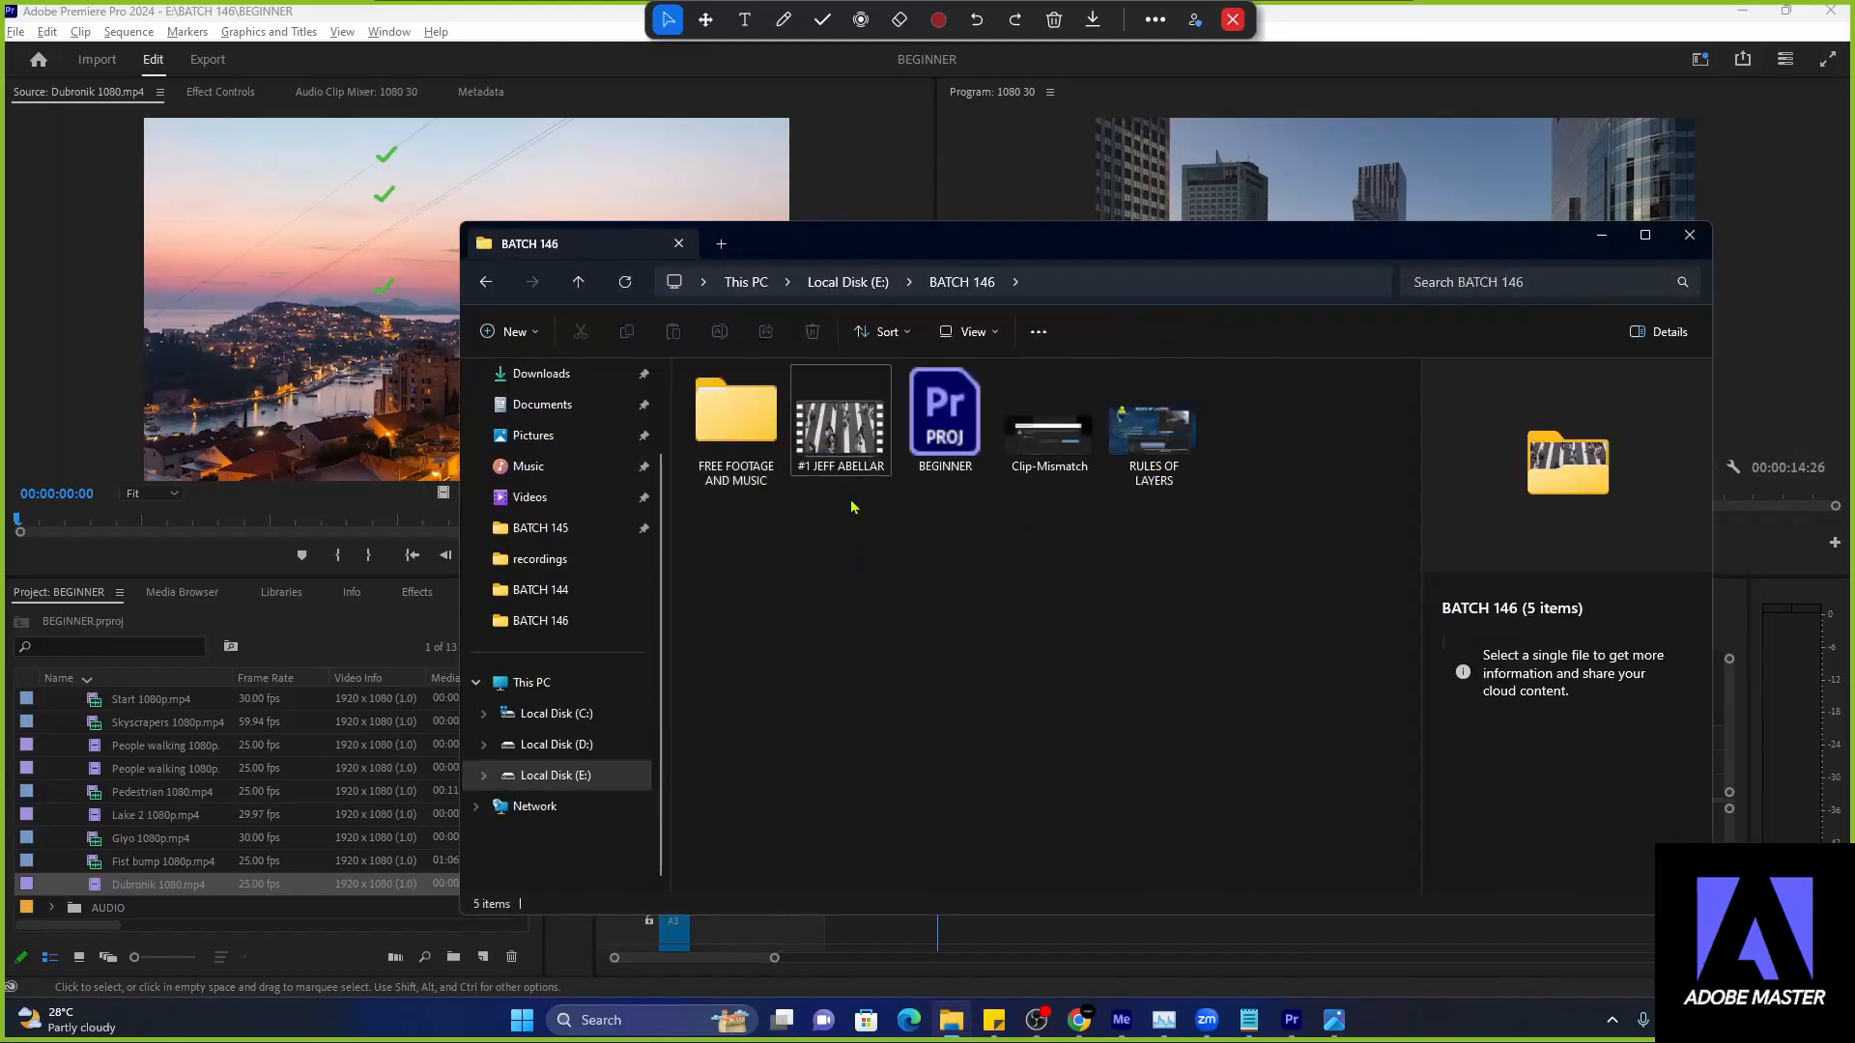
- Play the exported MP4 from the BATCH 146 folder, pause it, and minimize both Media Player and File Explorer
double_click(843, 454)
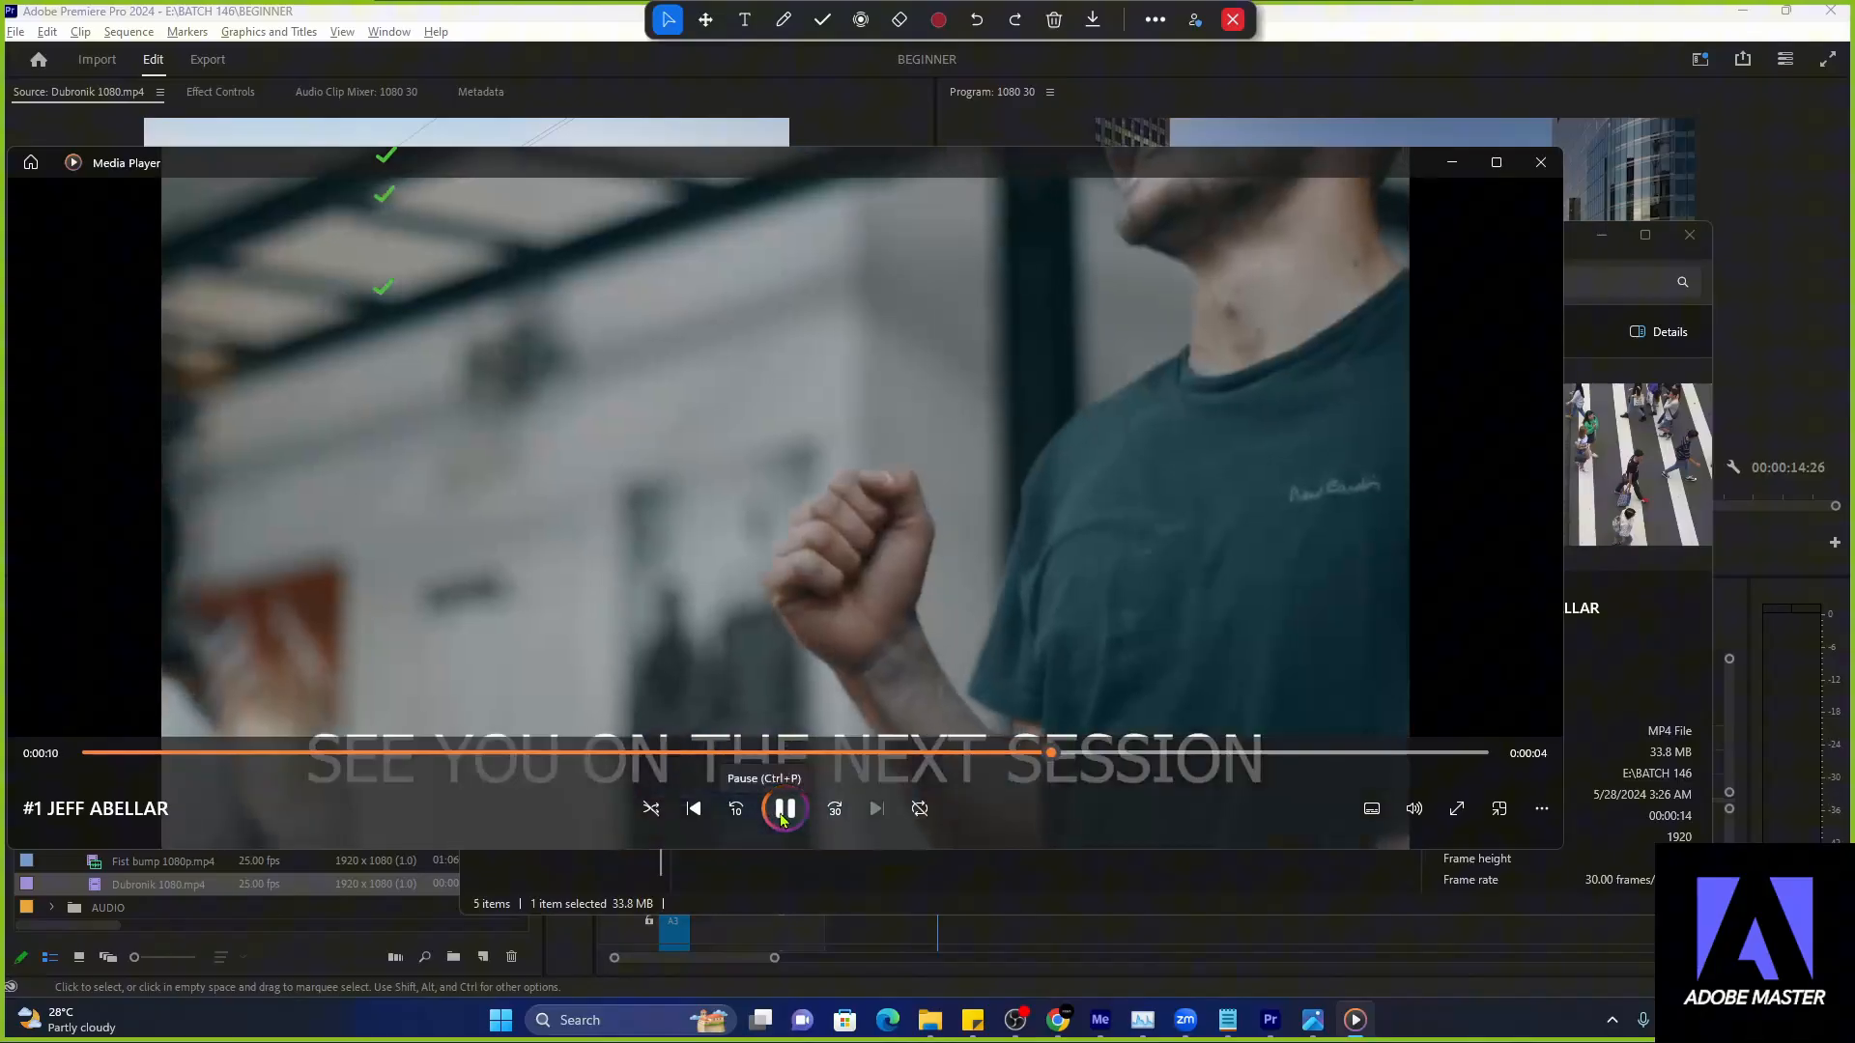
left_click(792, 816)
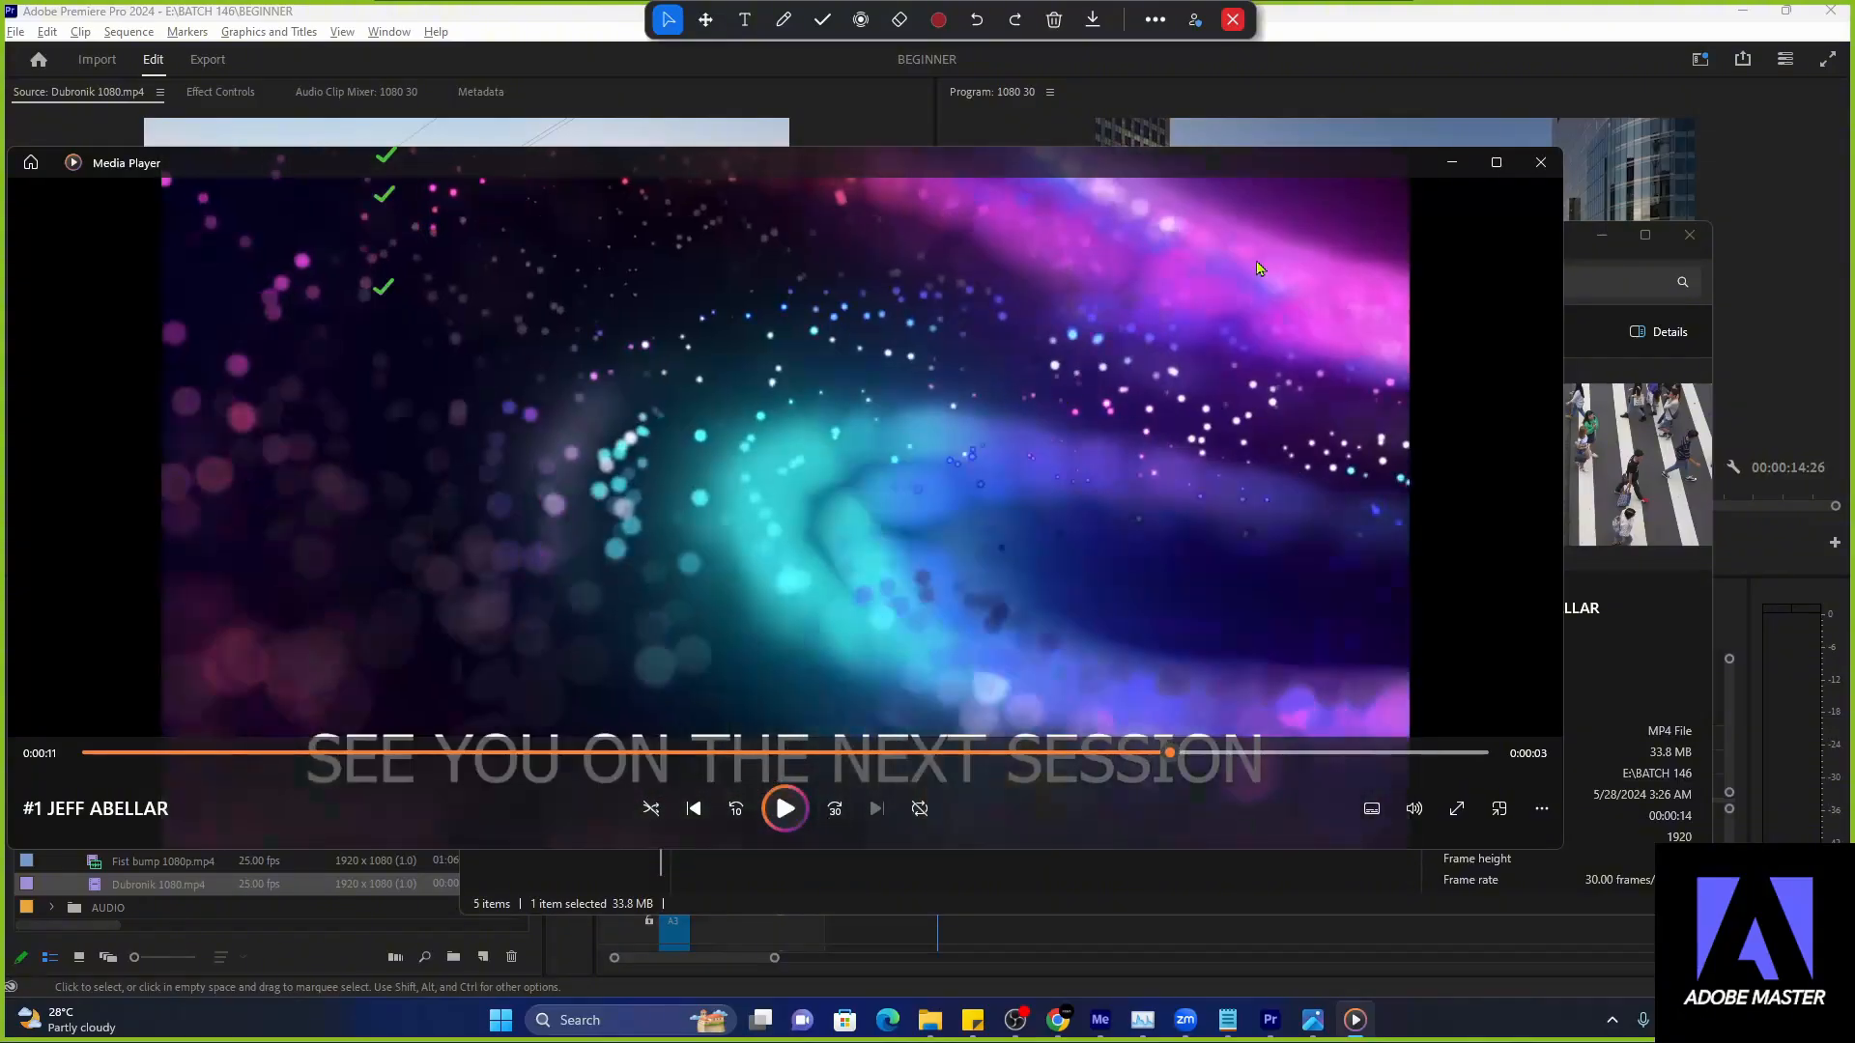
left_click(1451, 164)
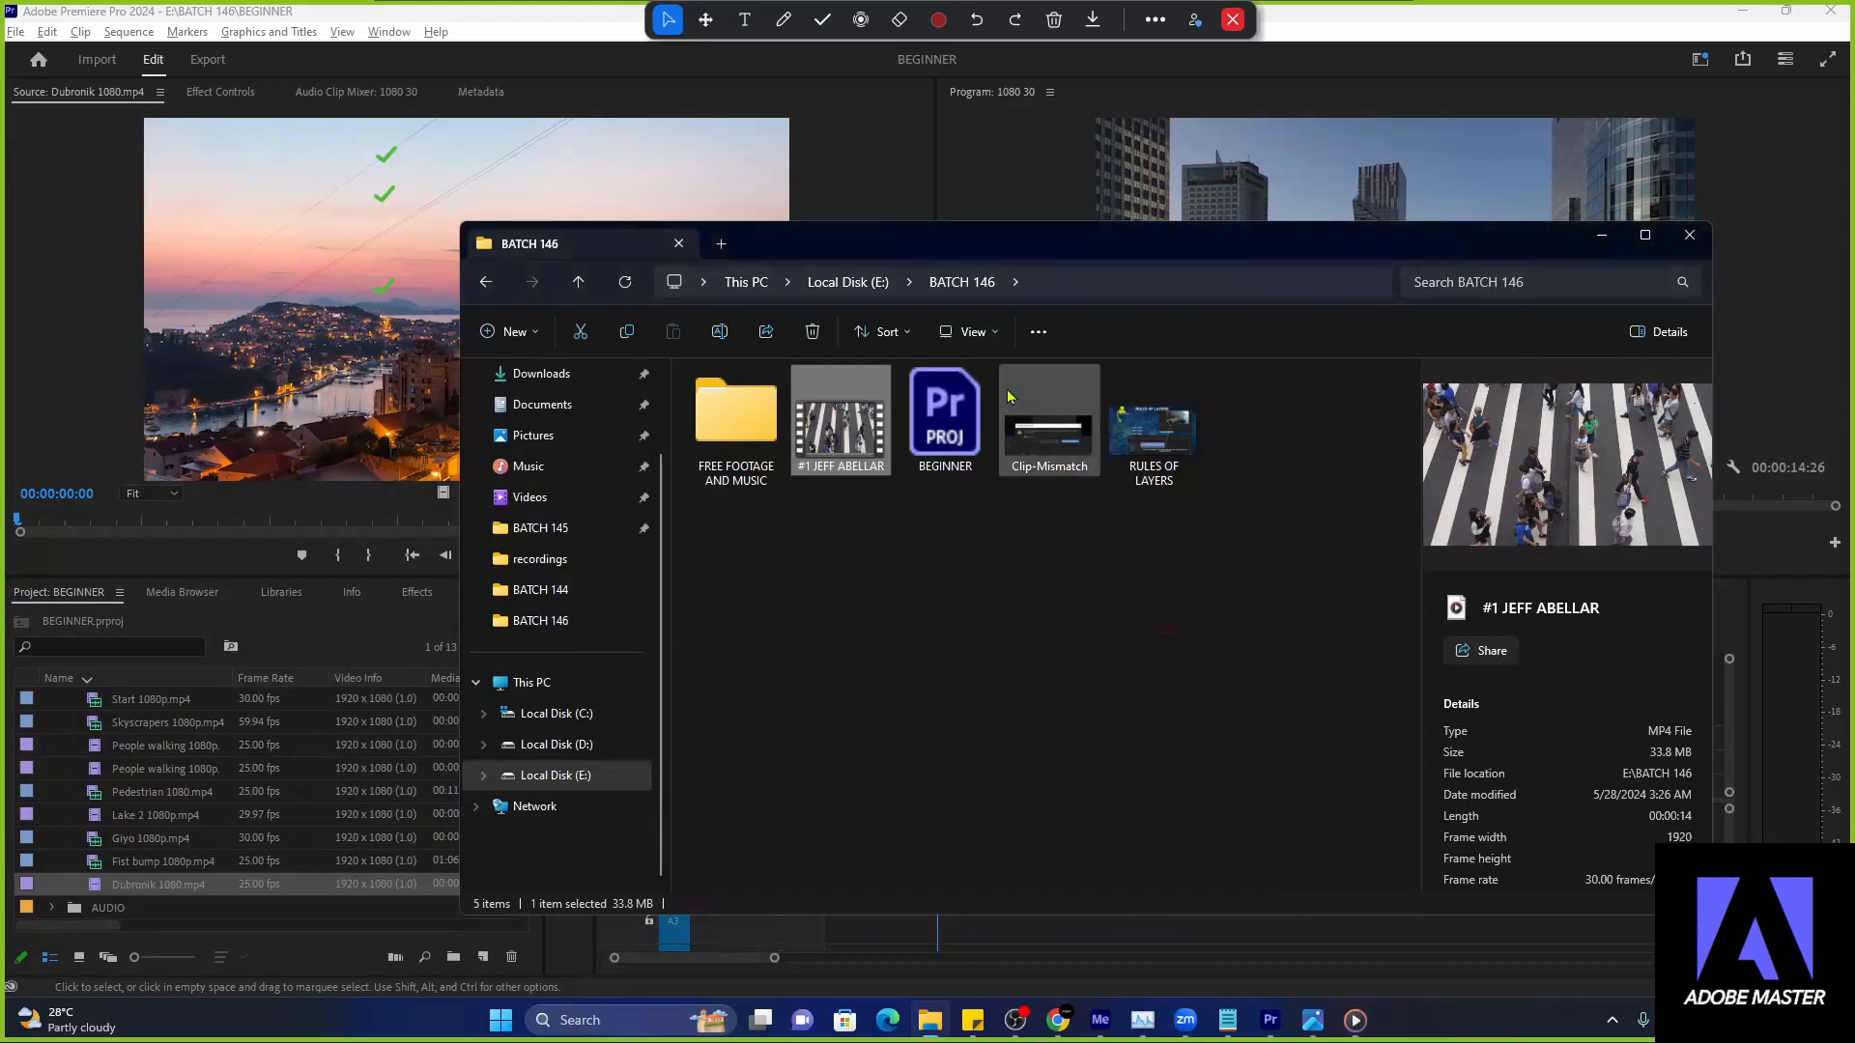
left_click_drag(1101, 243, 806, 157)
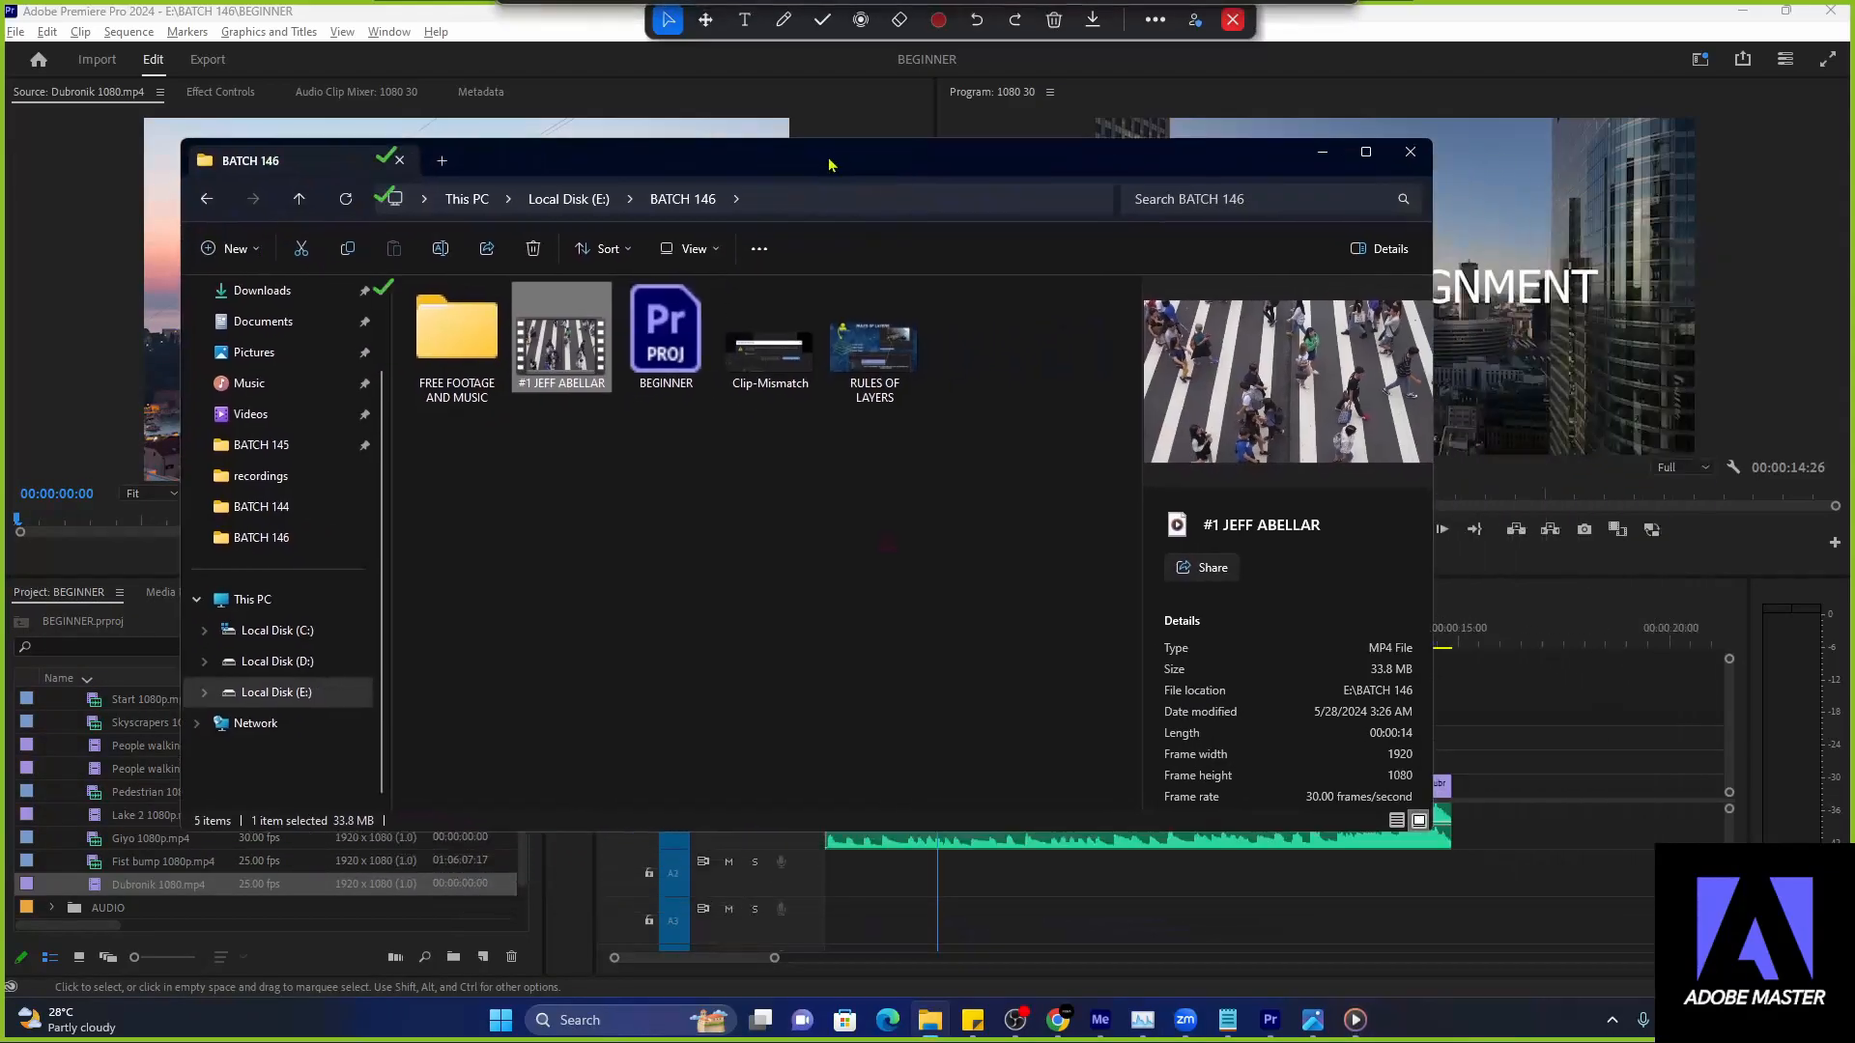
left_click(1306, 148)
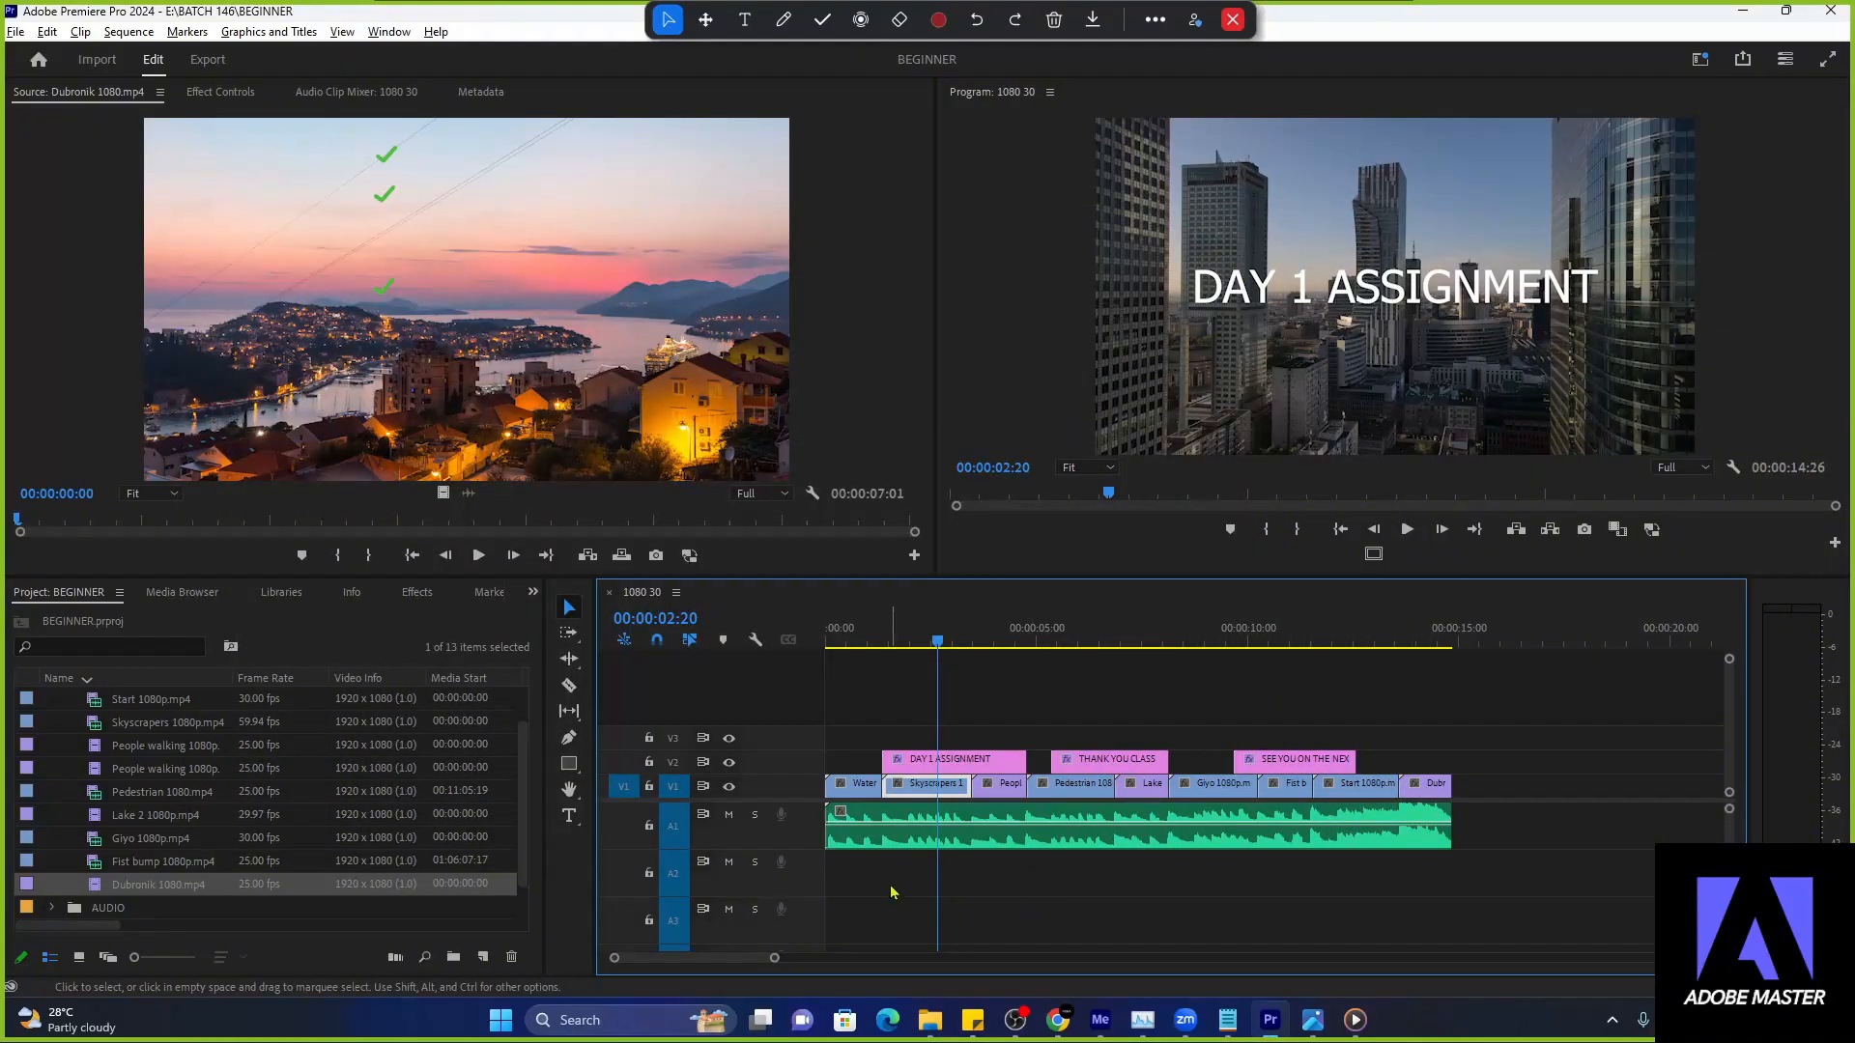
- Switch to the Notepad note and replace its EXPORT MEDIA heading with BASIC ANIMATION
left_click(1333, 913)
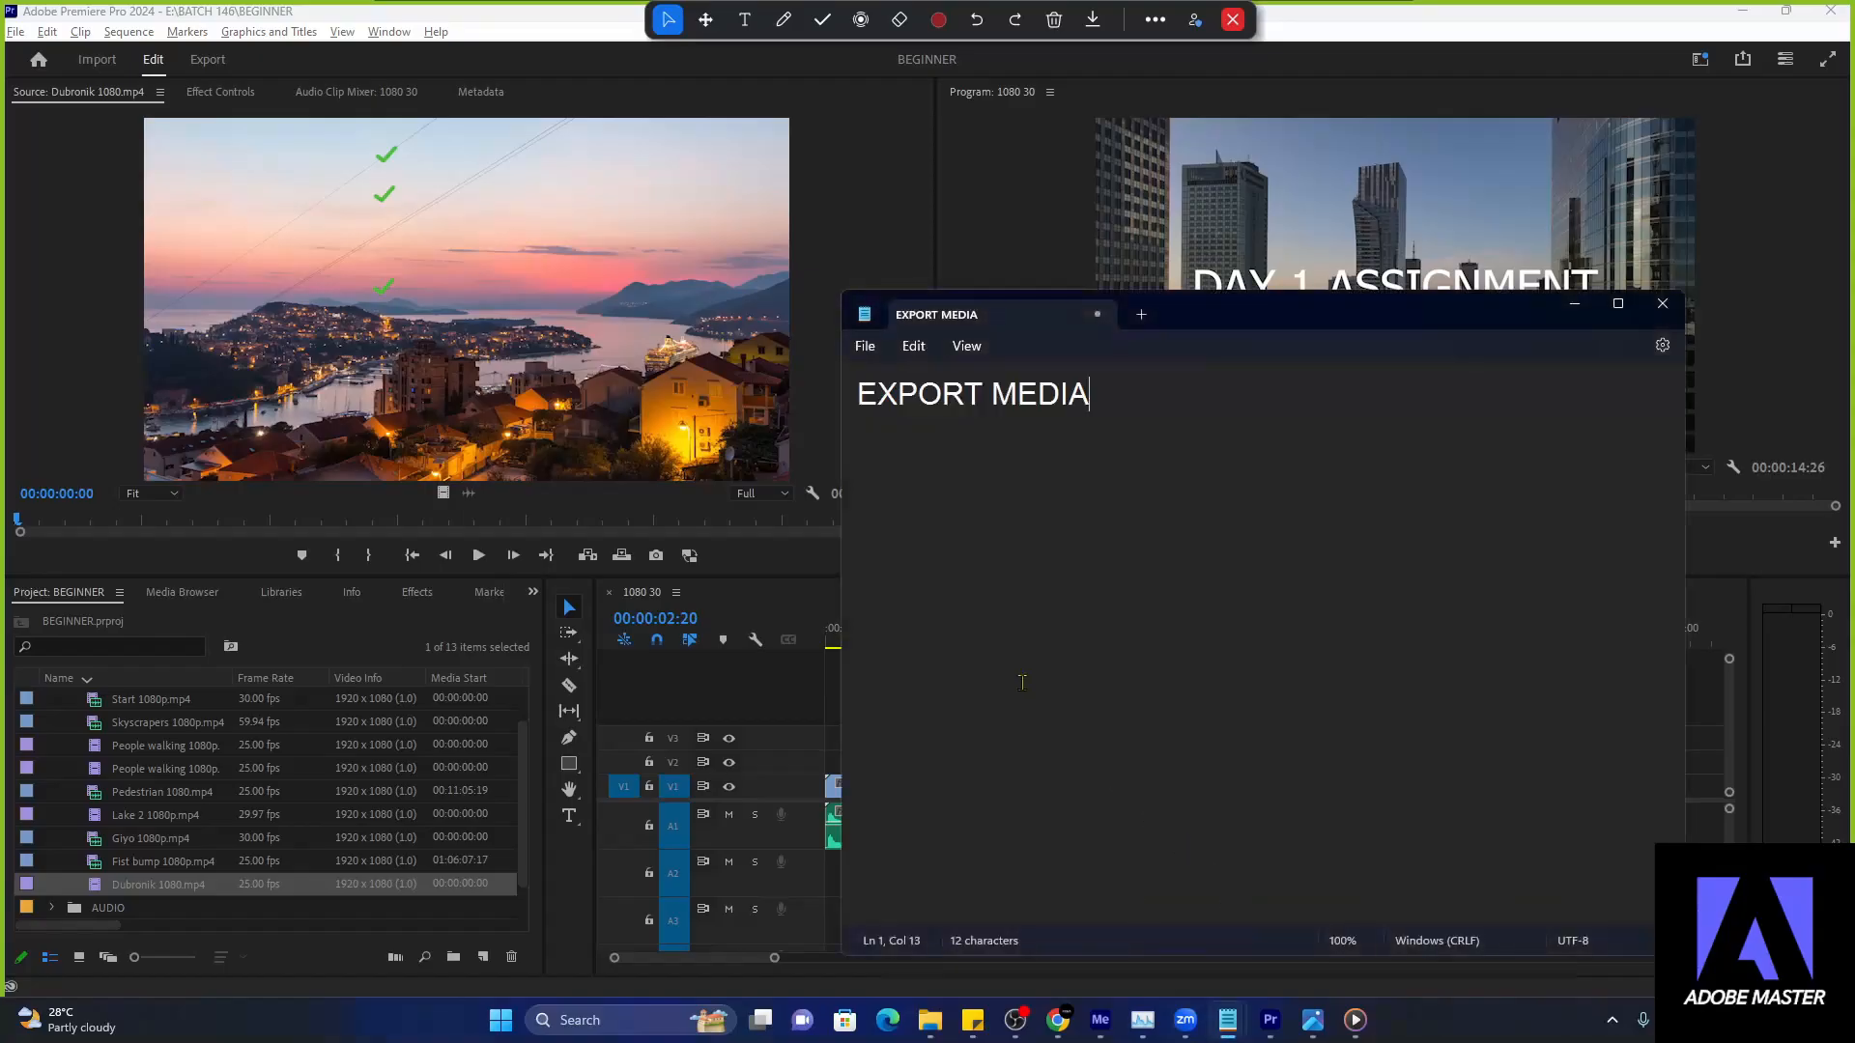
key("ctrl+a")
type("BAIS")
key("BackSpace")
key("BackSpace")
type("S")
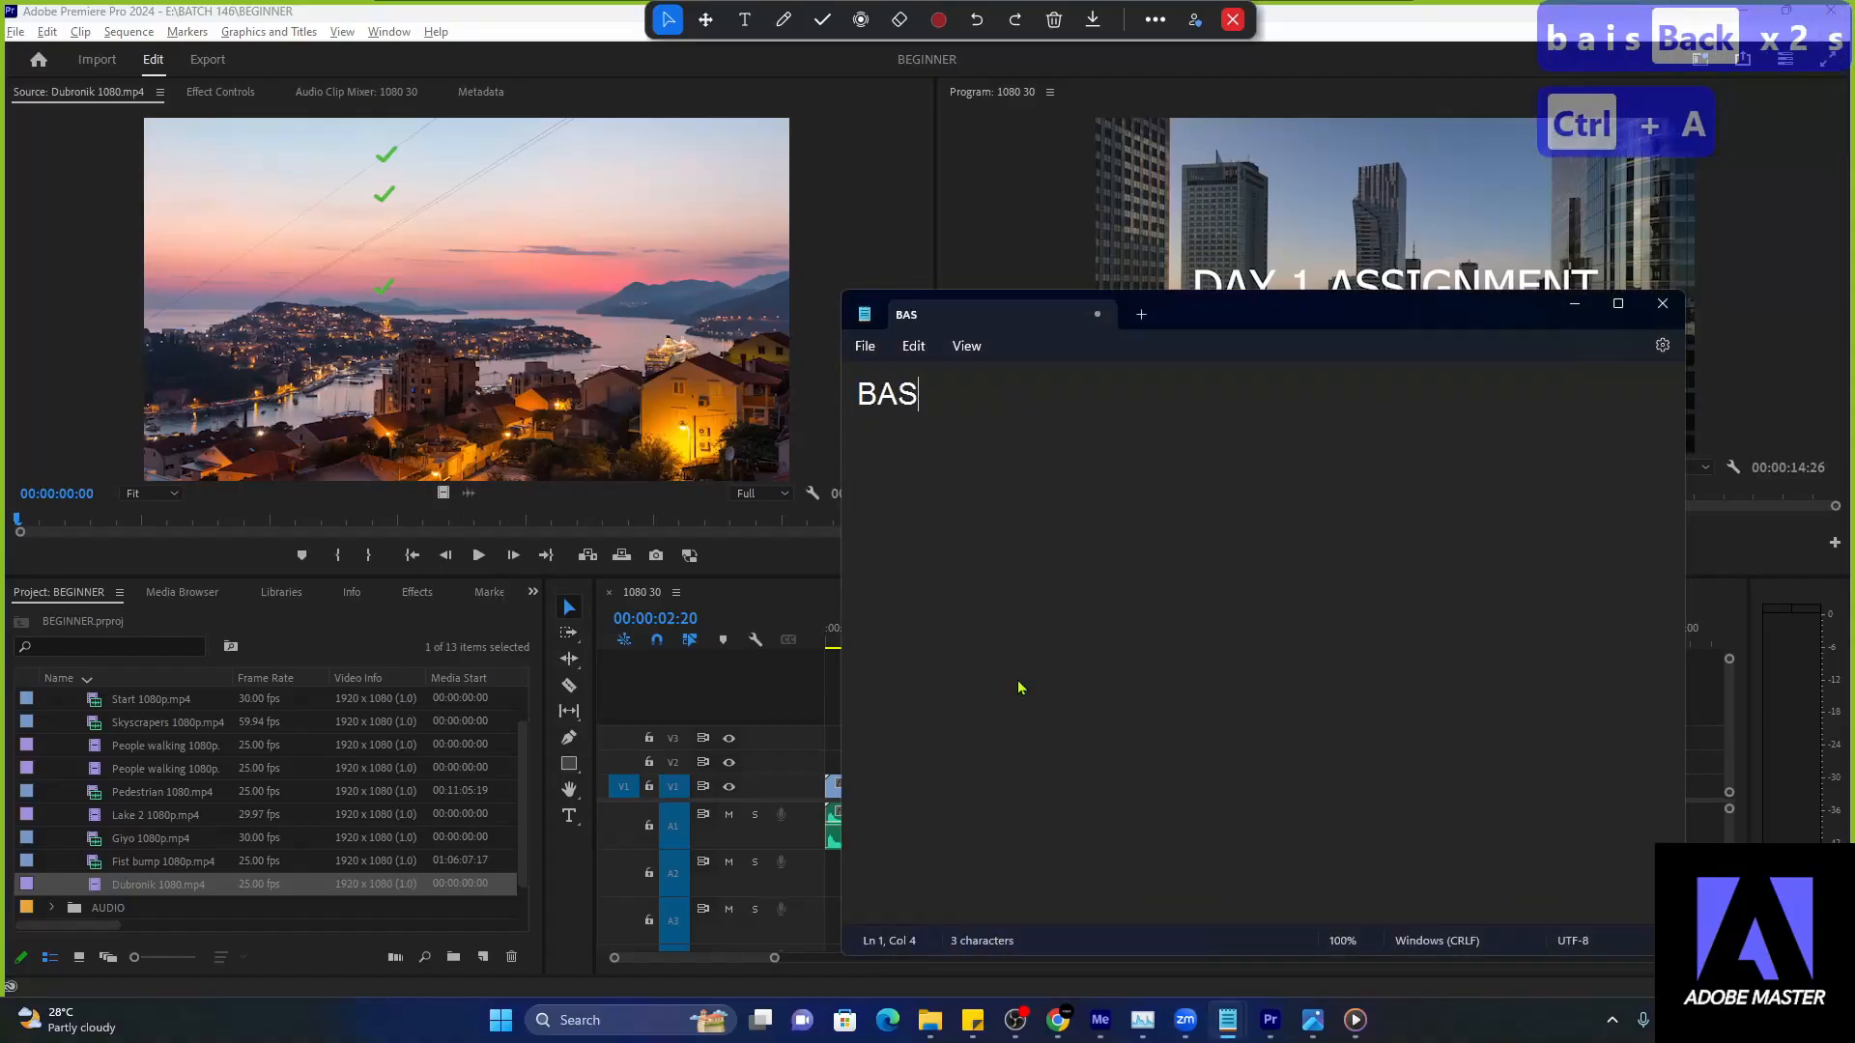
type("IC ANIMATION")
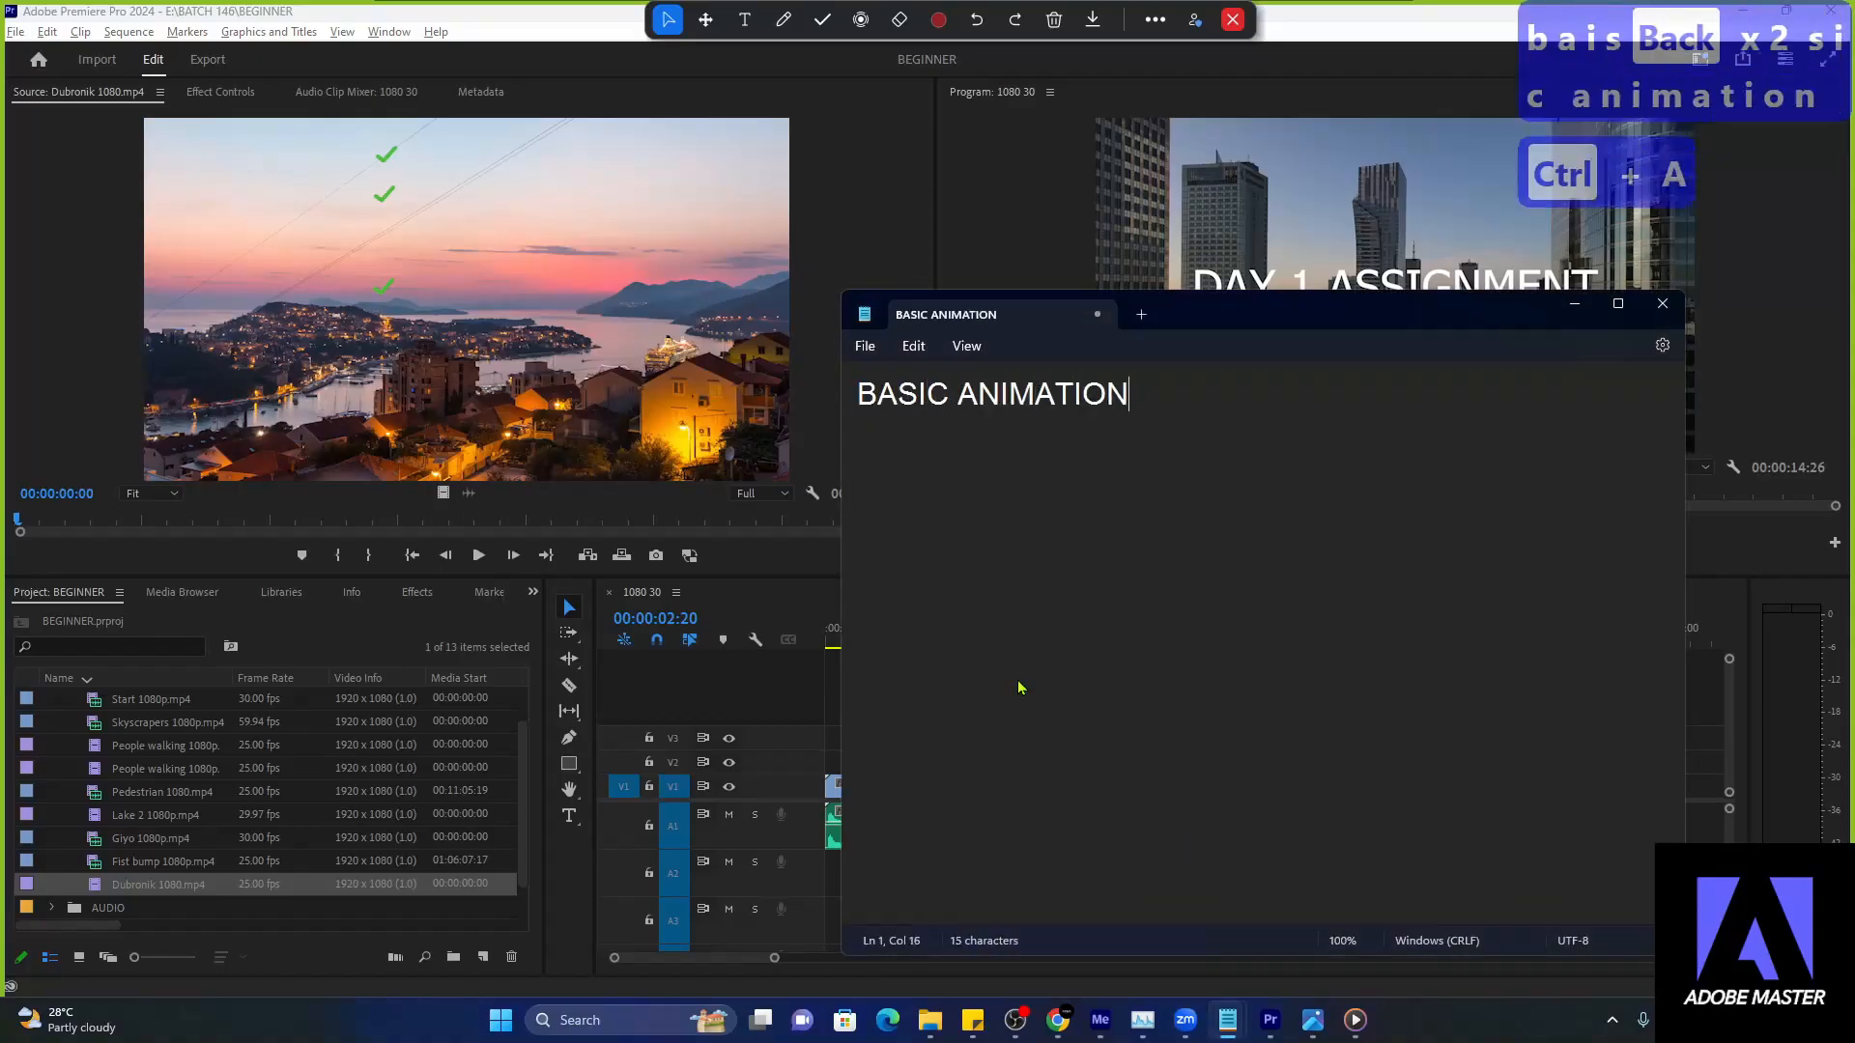